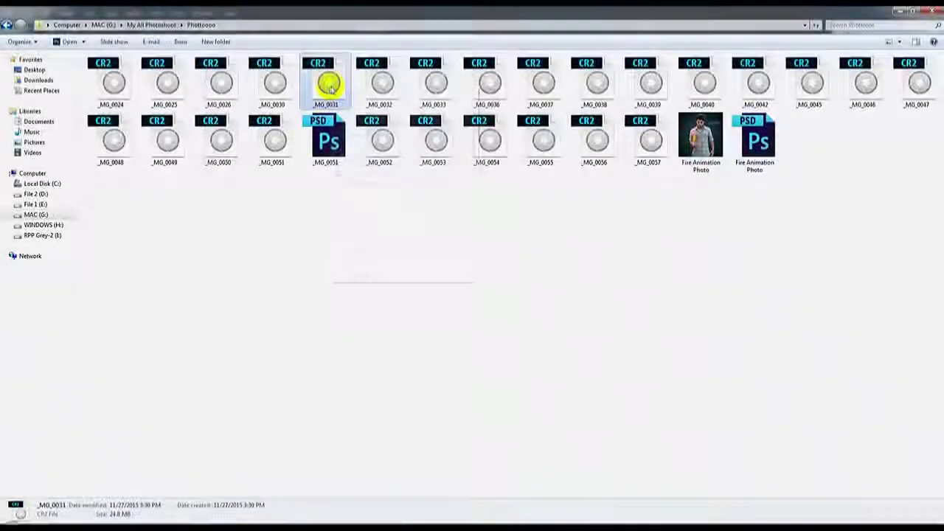
Step: Open _MG_0031.CR2 from File Explorer into Photoshop's Camera Raw
right_click(330, 88)
left_click(348, 91)
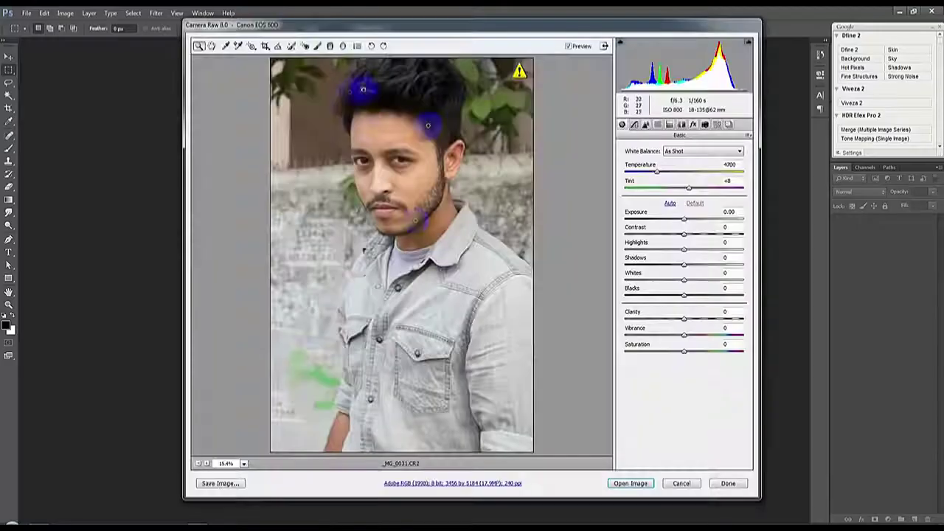
Step: Zoom in on the face, set Clarity +24, and drop Vibrance and Saturation to -100
left_click(473, 274)
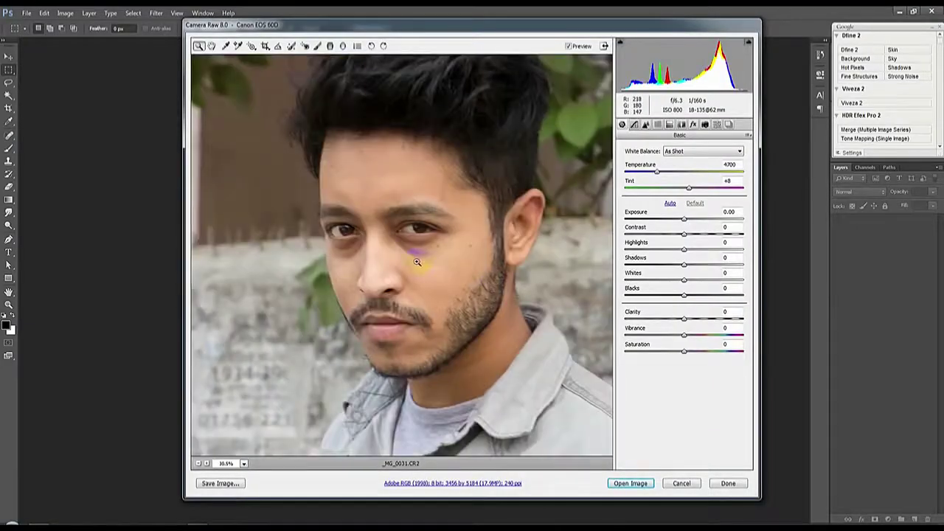
left_click_drag(684, 318, 701, 320)
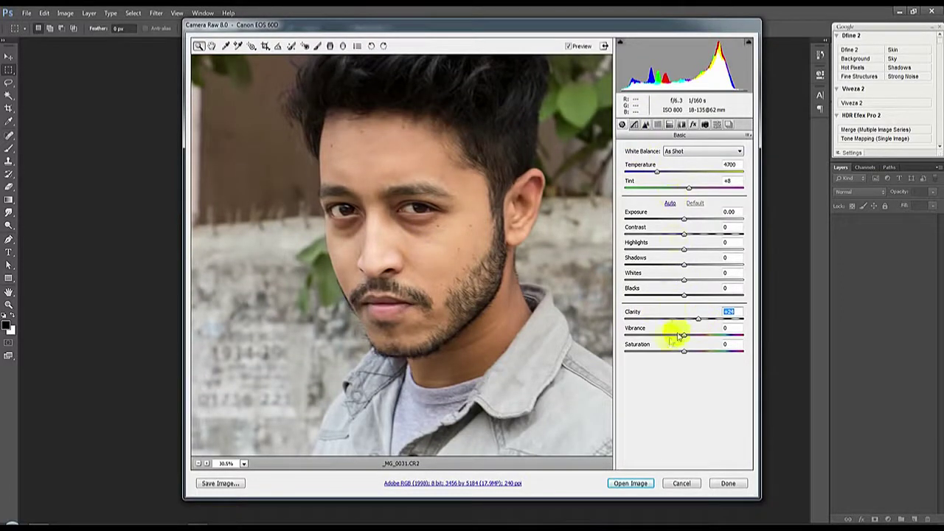
left_click_drag(684, 338, 608, 345)
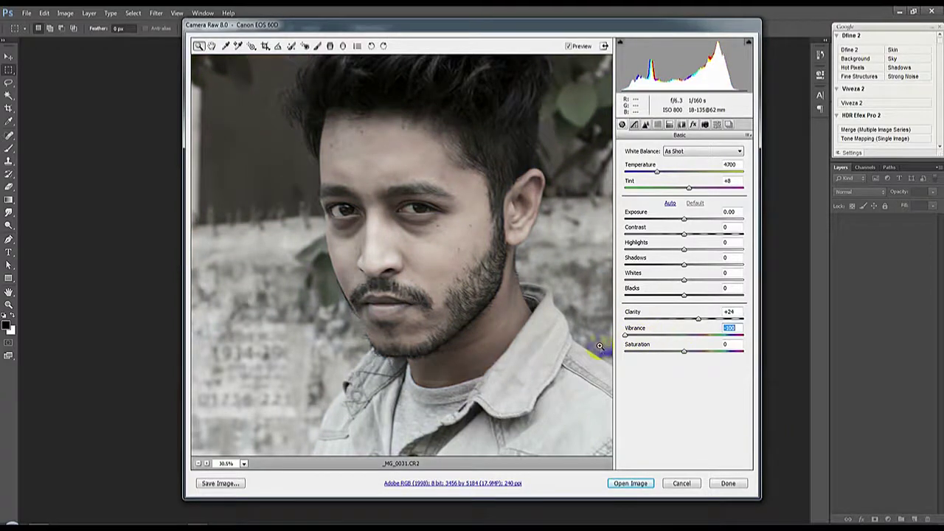
left_click_drag(684, 352, 618, 359)
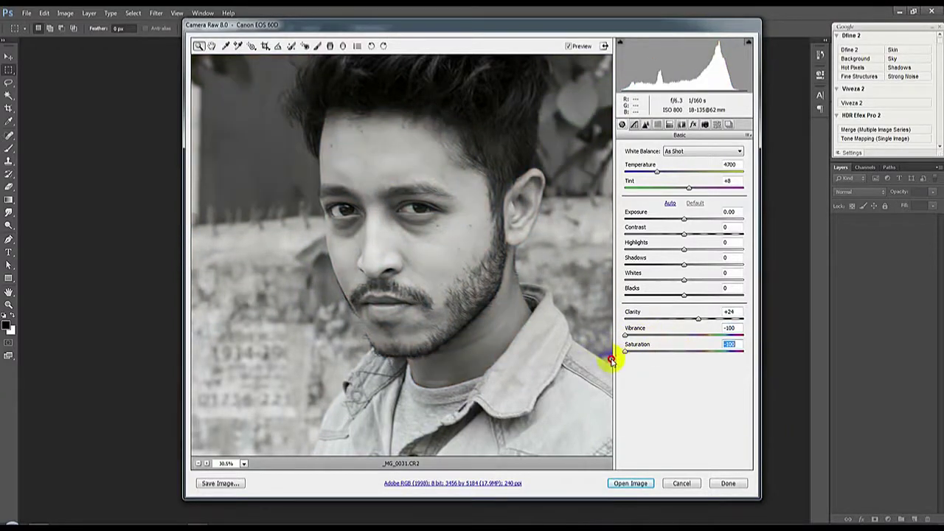
Step: Sharpen with a higher Amount, Radius 2.4 and Detail 96, then apply the raw settings
left_click(634, 125)
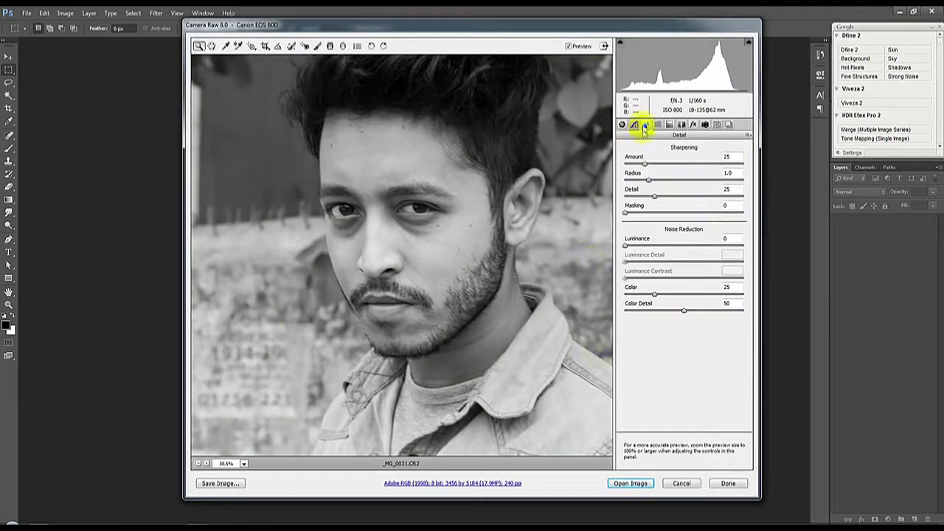
left_click_drag(652, 168, 740, 198)
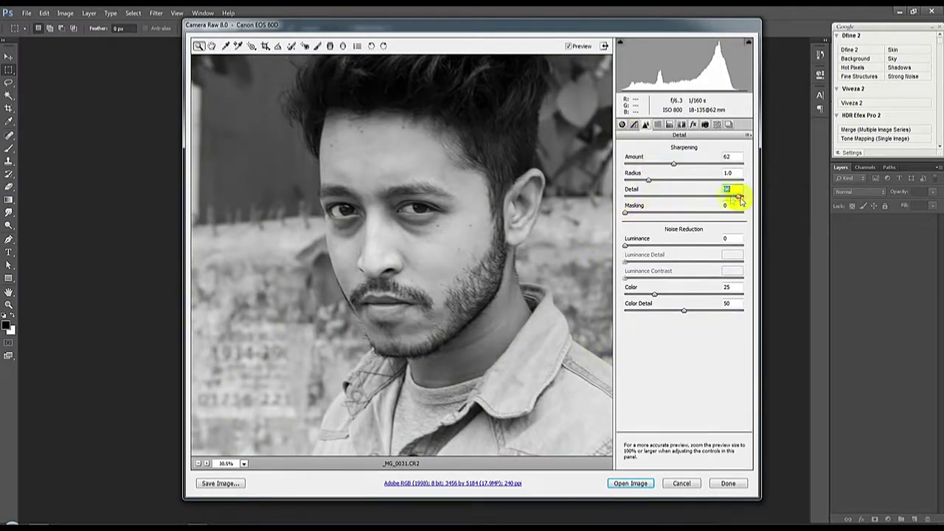
mouse_move(649, 180)
left_mouse_down()
mouse_move(721, 185)
mouse_move(681, 179)
left_mouse_up()
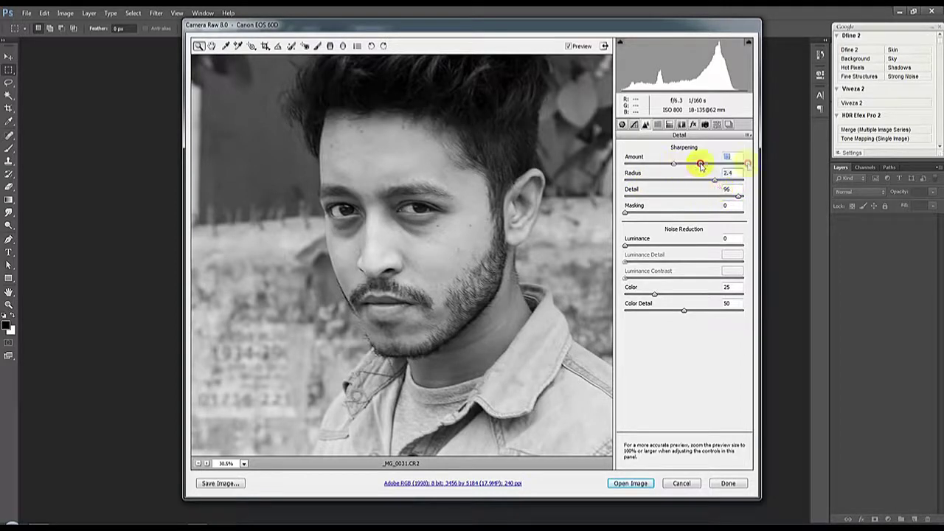
left_click_drag(741, 163, 663, 171)
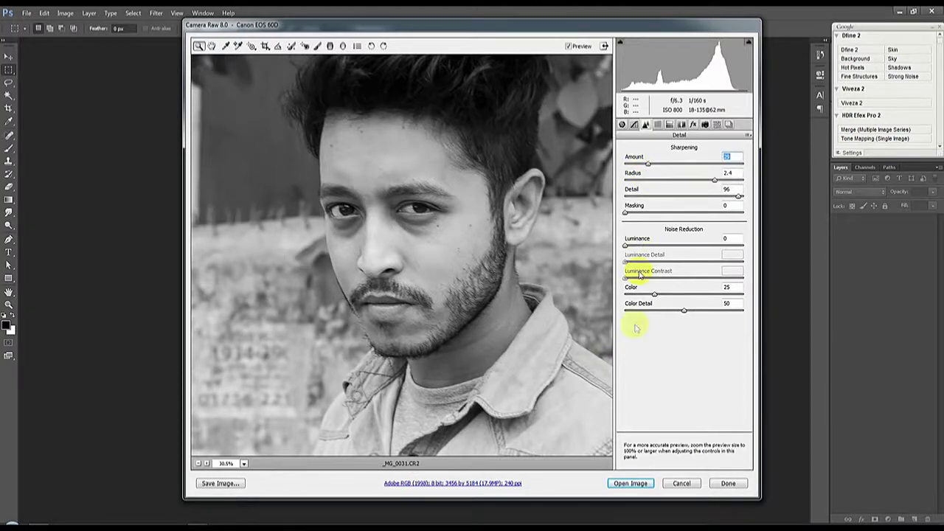
left_click(727, 483)
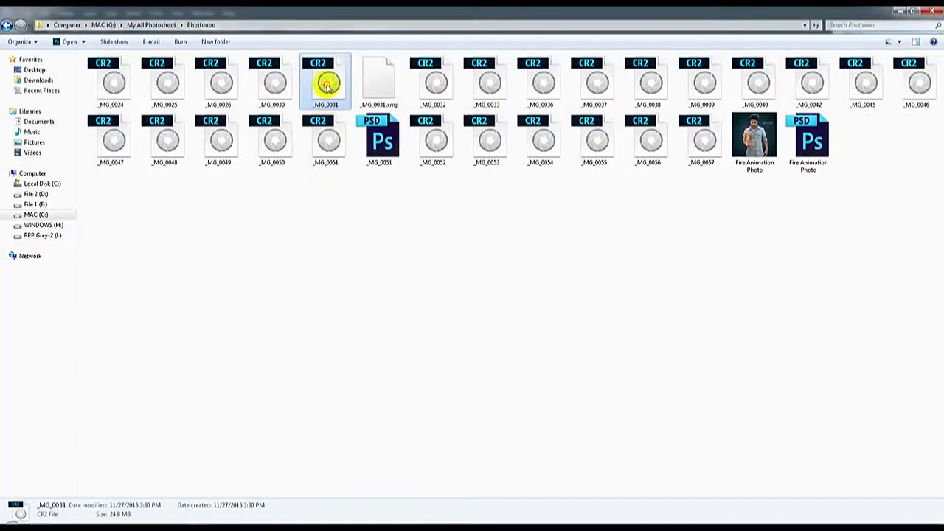
Step: Reopen _MG_0031 and bring the adjusted photo into Photoshop as an image
double_click(327, 84)
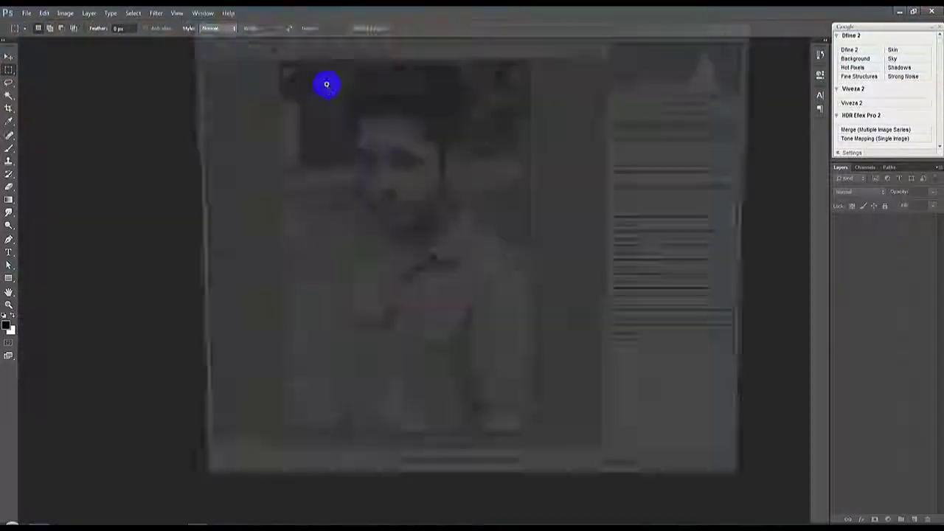
left_click(639, 483)
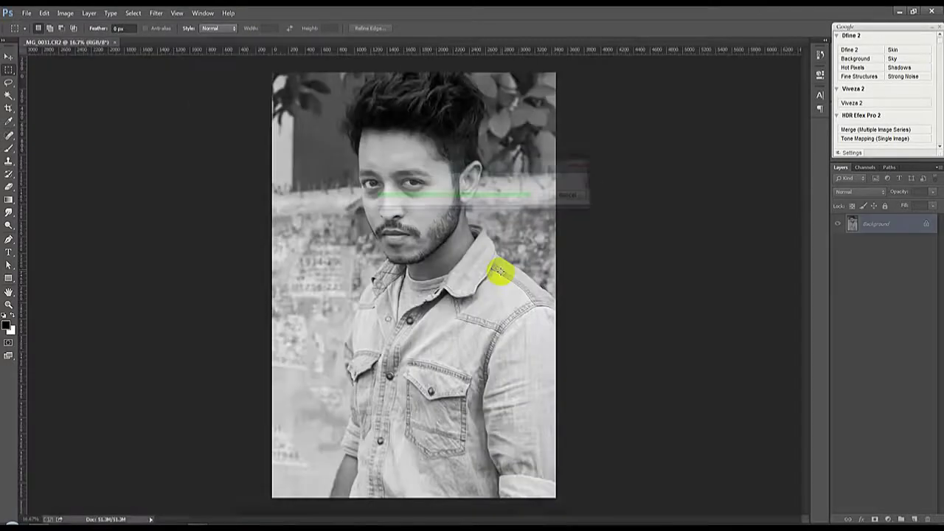
left_click(9, 239)
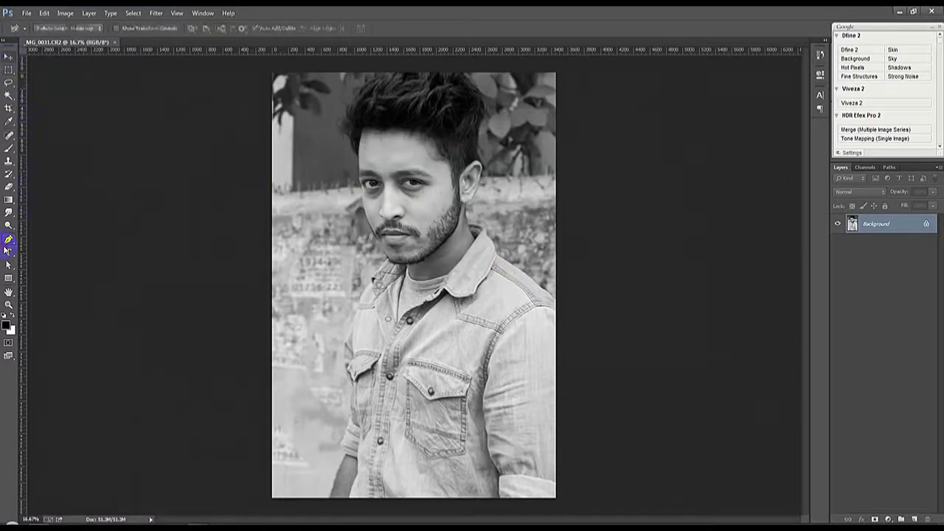
Step: Heal the face blemishes with the Spot Healing Brush, zooming in on the lower face
left_click(9, 135)
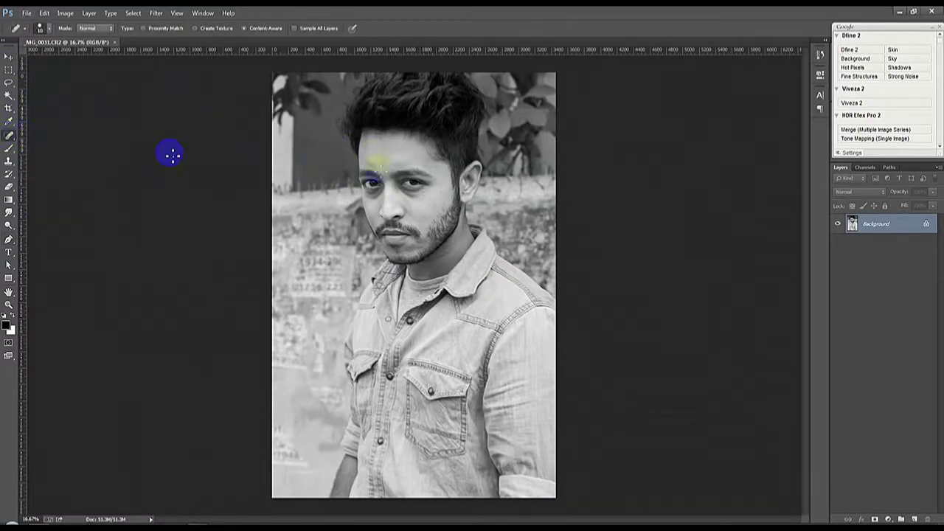
scroll(398, 155, "up", 2)
scroll(369, 133, "up", 3)
scroll(347, 158, "up", 2)
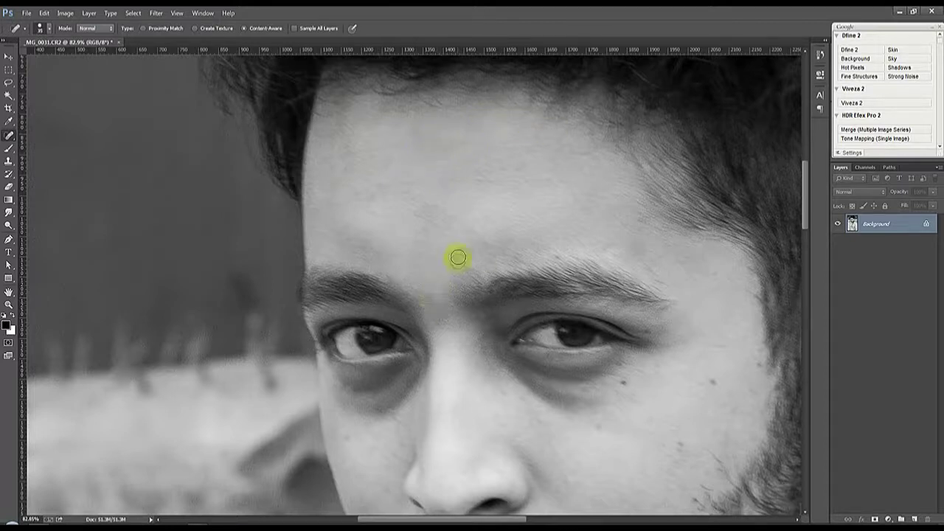
left_click_drag(511, 222, 486, 181)
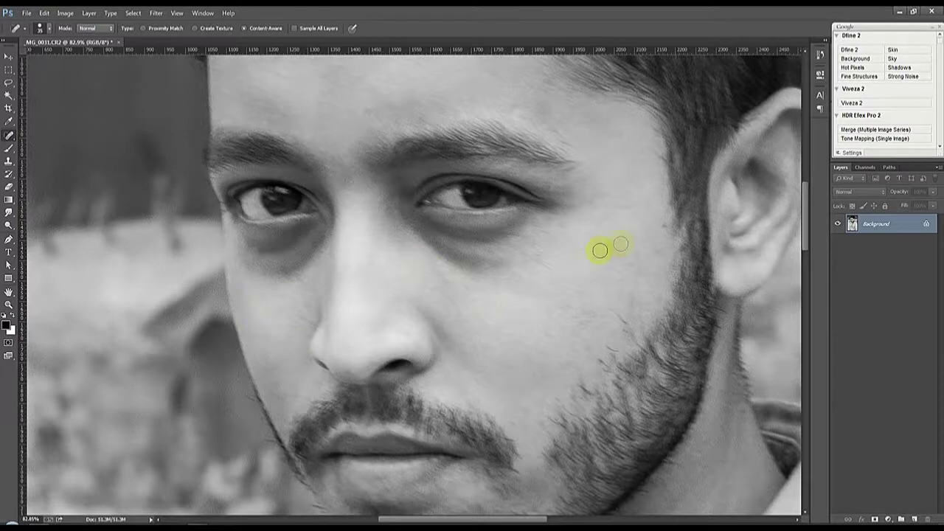
scroll(627, 280, "down", 10)
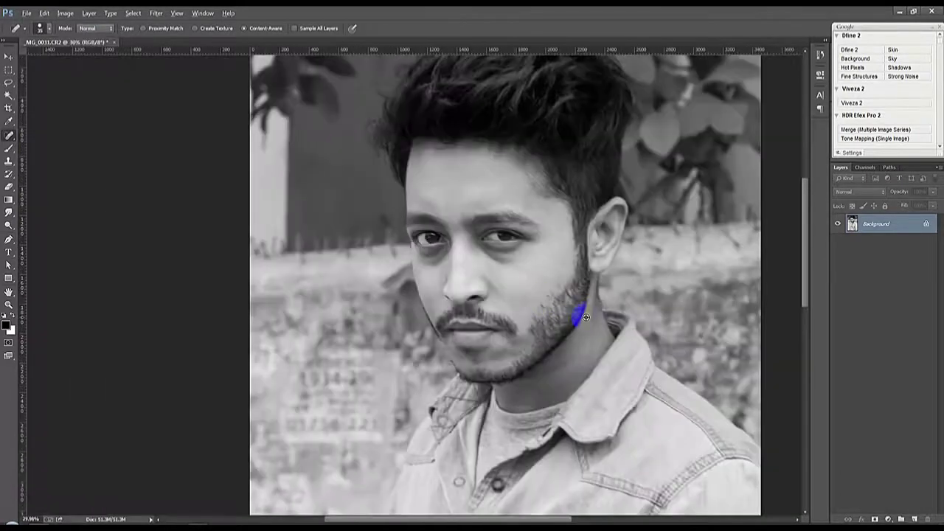
scroll(424, 333, "up", 2)
scroll(423, 333, "up", 2)
scroll(423, 337, "down", 3)
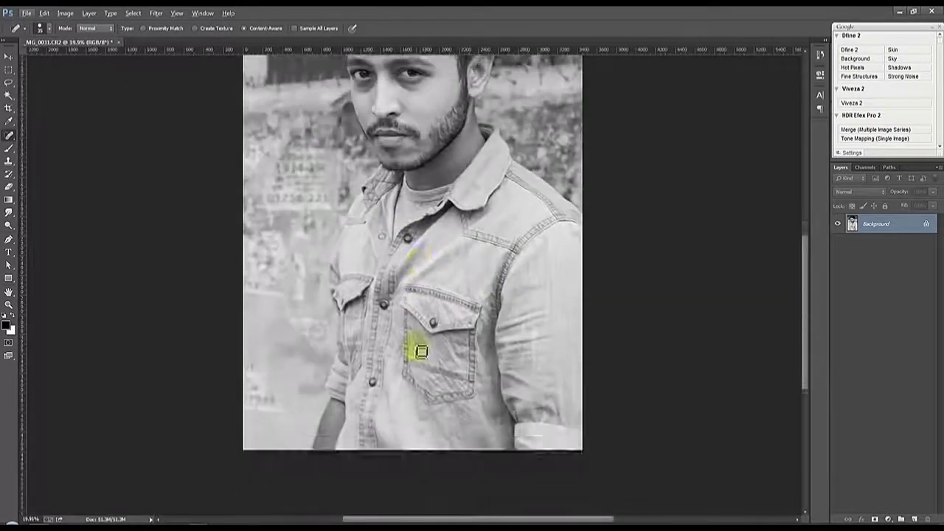
scroll(420, 344, "down", 3)
Step: Heal the small spots on the denim shirt
left_click(65, 13)
left_click(87, 62)
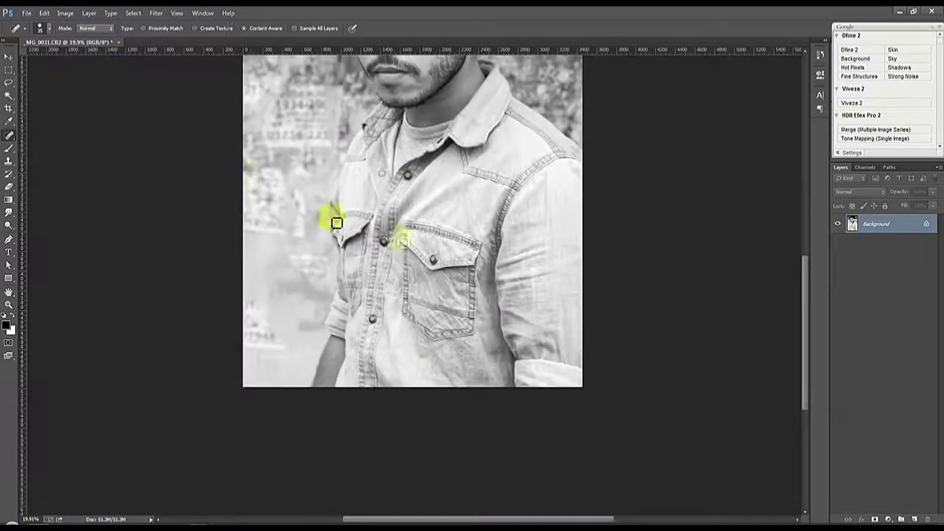
scroll(333, 219, "down", 2)
scroll(418, 239, "up", 1)
scroll(418, 239, "up", 2)
scroll(369, 401, "up", 2)
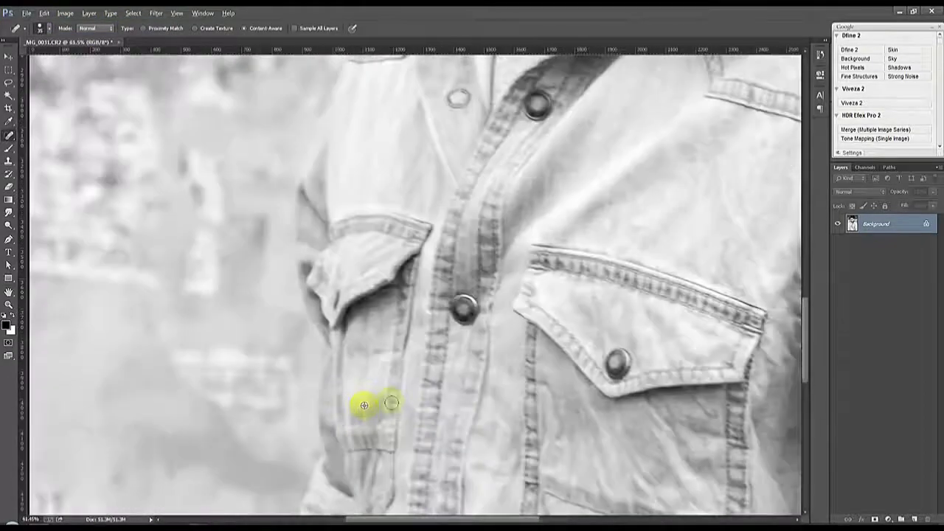
scroll(401, 296, "down", 3)
scroll(343, 387, "down", 2)
scroll(343, 387, "up", 2)
scroll(331, 377, "down", 2)
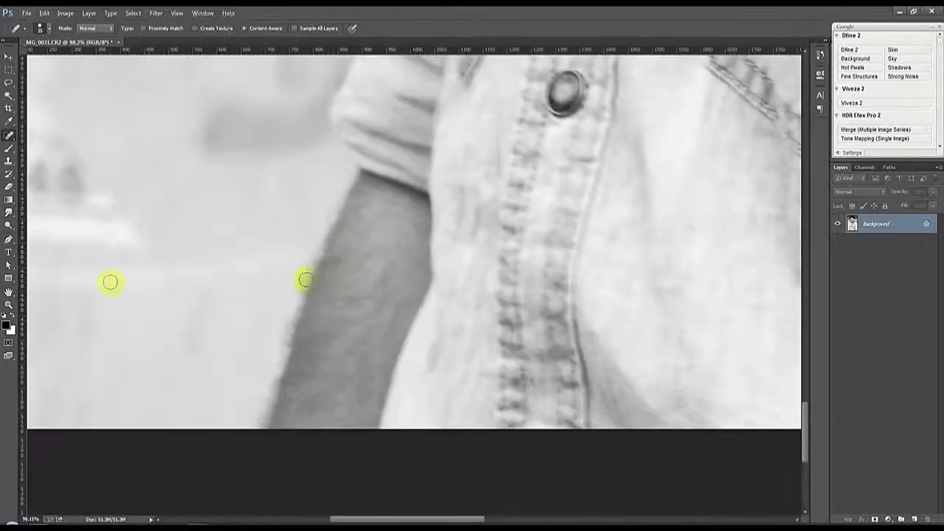
Step: Trace a Pen path around the man's arm, body, shirt and hair edges
left_click(9, 240)
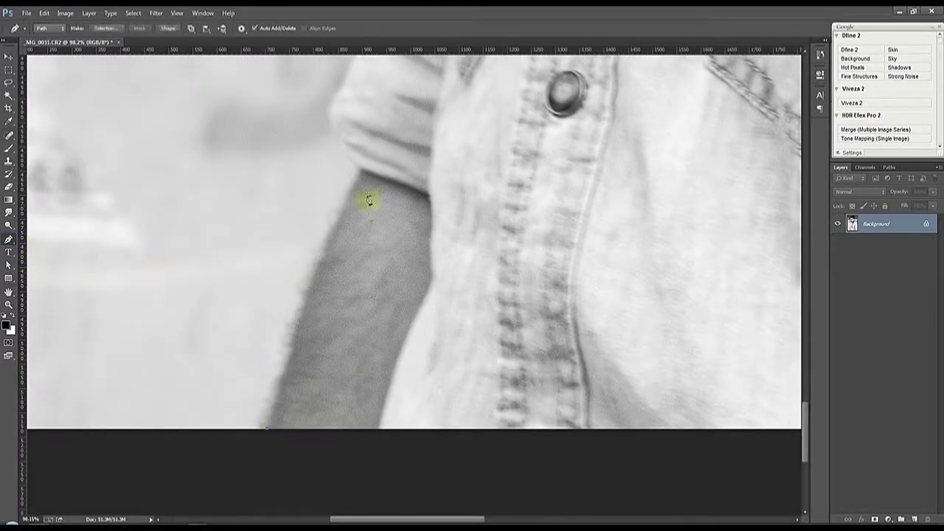
left_click_drag(362, 171, 398, 99)
scroll(362, 172, "up", 3)
scroll(341, 312, "up", 1)
left_click(312, 165)
scroll(312, 165, "up", 2)
left_click_drag(270, 236, 262, 294)
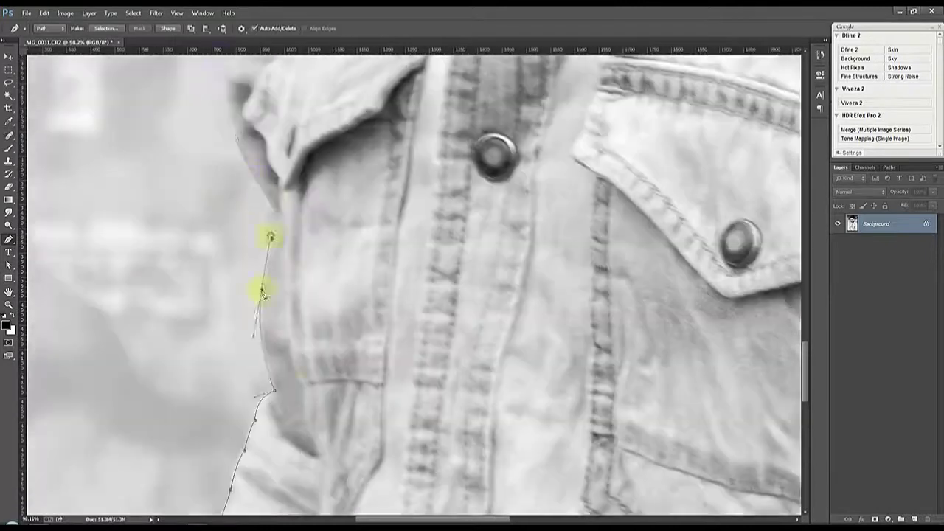
scroll(262, 294, "up", 3)
scroll(274, 337, "up", 3)
scroll(236, 337, "up", 3)
left_click(219, 234)
left_click(247, 190)
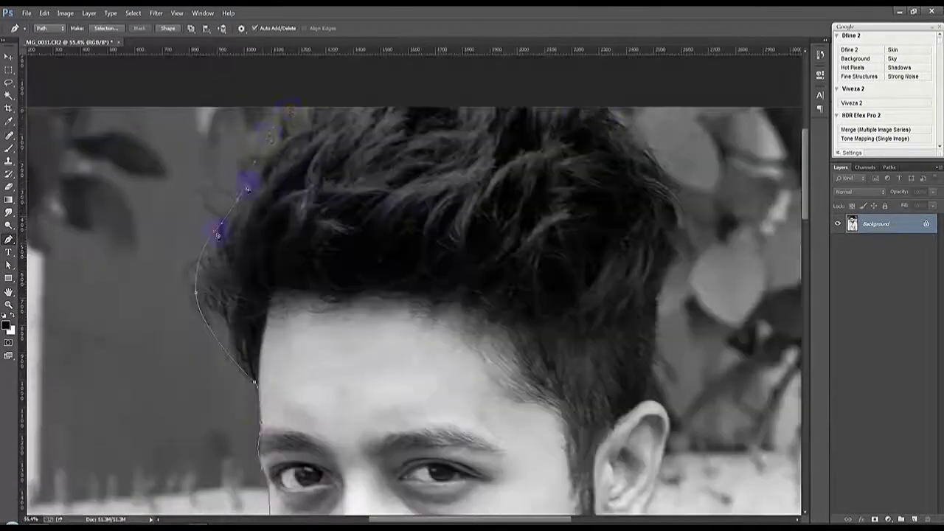
Step: Close the outline below the photo, convert it to a selection, and add a layer mask
scroll(218, 235, "down", 3)
scroll(558, 236, "down", 3)
scroll(590, 369, "down", 3)
scroll(590, 368, "down", 3)
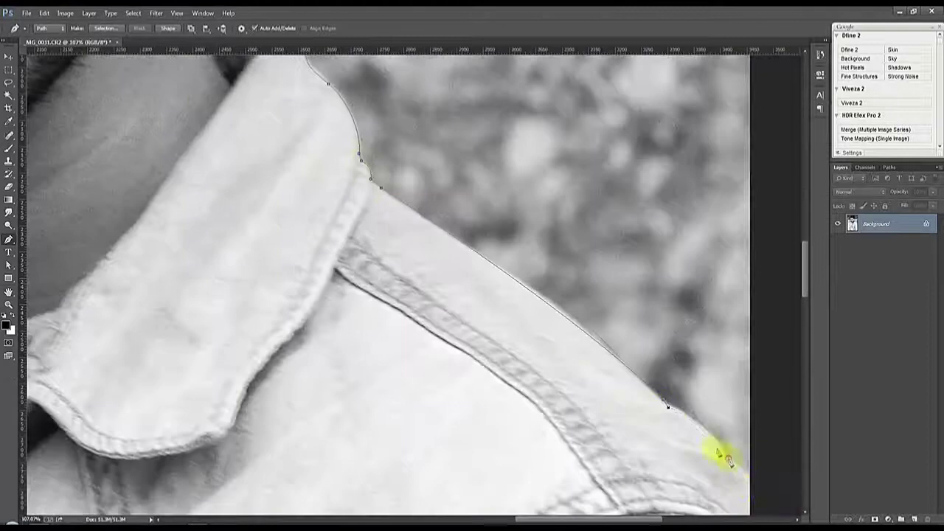
key("ctrl+0")
left_click(556, 508)
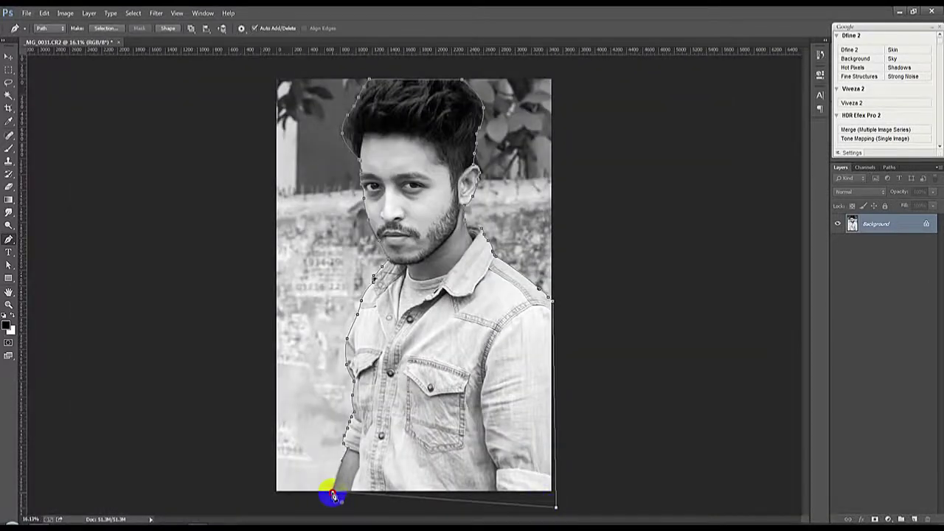
left_click(334, 493)
key("ctrl+Return")
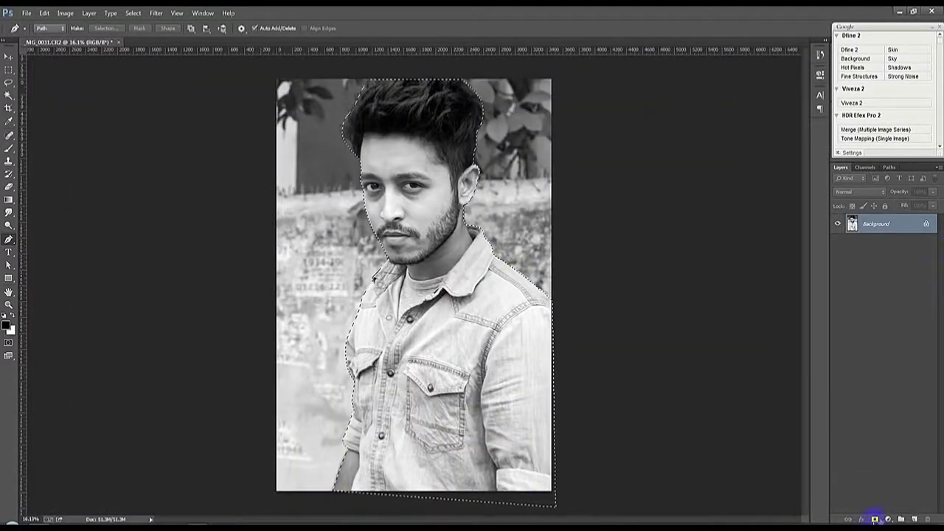
left_click(875, 519)
Step: Resize the image to a width of 2880
left_click(65, 13)
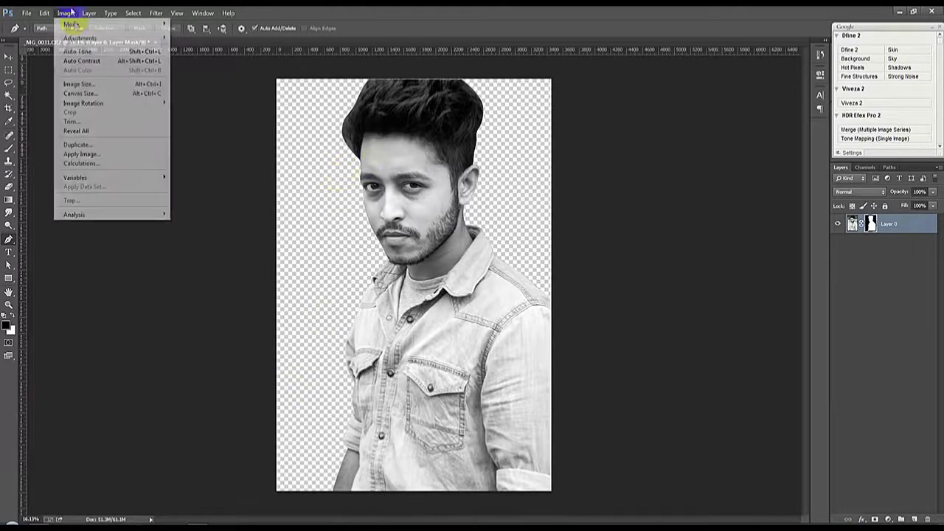
left_click(101, 85)
type("2880")
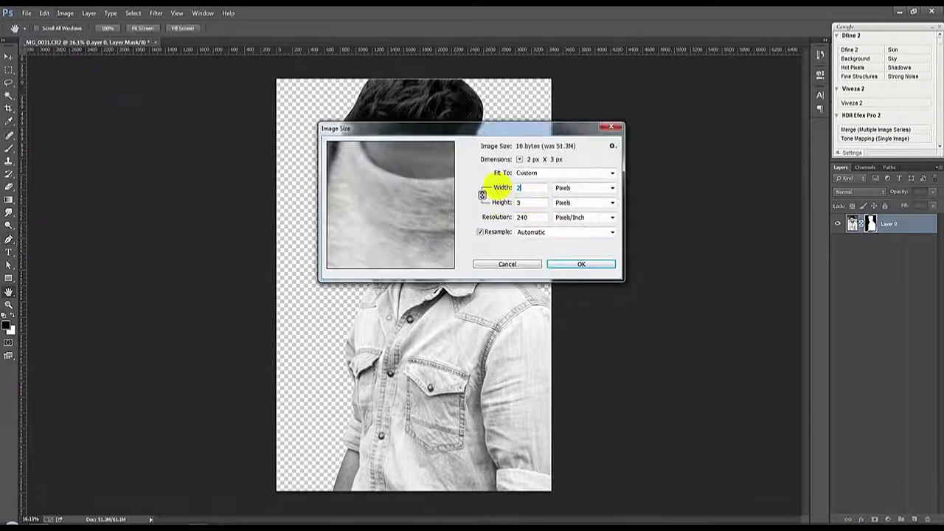
left_click(575, 266)
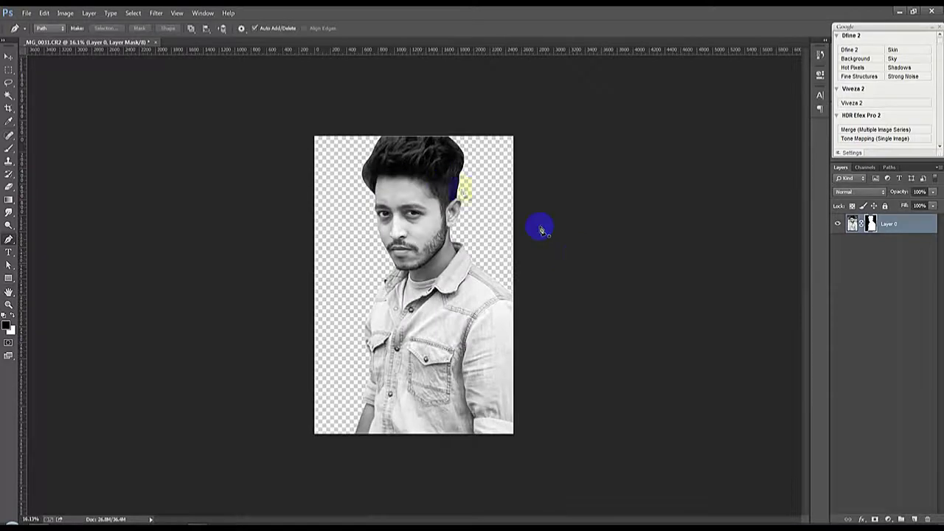
scroll(442, 179, "up", 5)
Step: In Refine Mask, paint Refine Radius along the left and top hair edges
right_click(870, 224)
left_click(860, 309)
left_click_drag(313, 261, 313, 263)
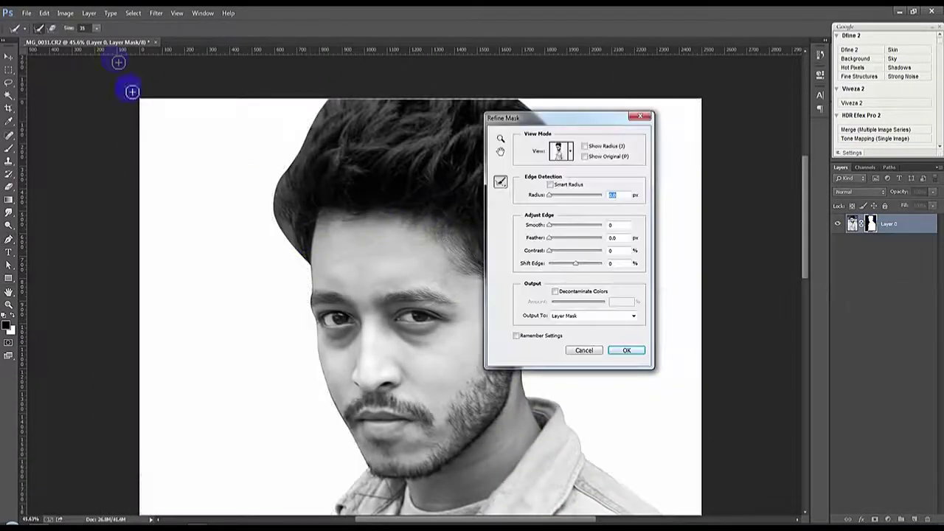
left_click_drag(282, 195, 285, 222)
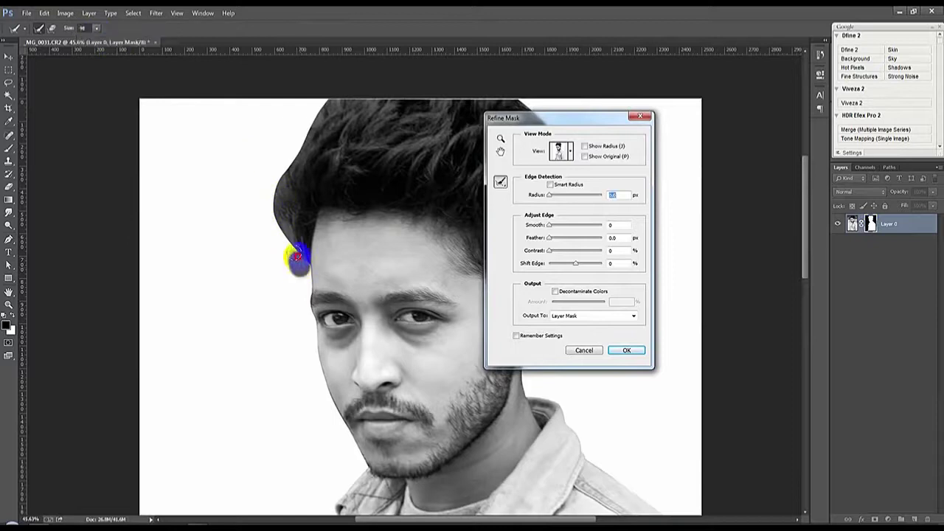
left_click_drag(276, 188, 336, 93)
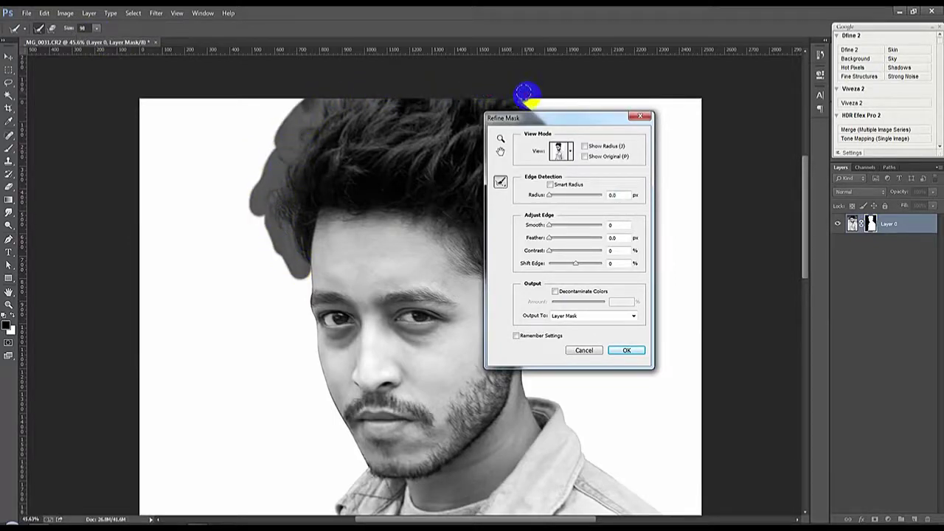
left_click_drag(336, 93, 524, 92)
Step: Refine the right hair edge and left jaw, apply the mask, and zoom out
left_click_drag(586, 122, 723, 134)
mouse_move(553, 266)
left_mouse_down()
mouse_move(563, 158)
mouse_move(524, 94)
left_mouse_up()
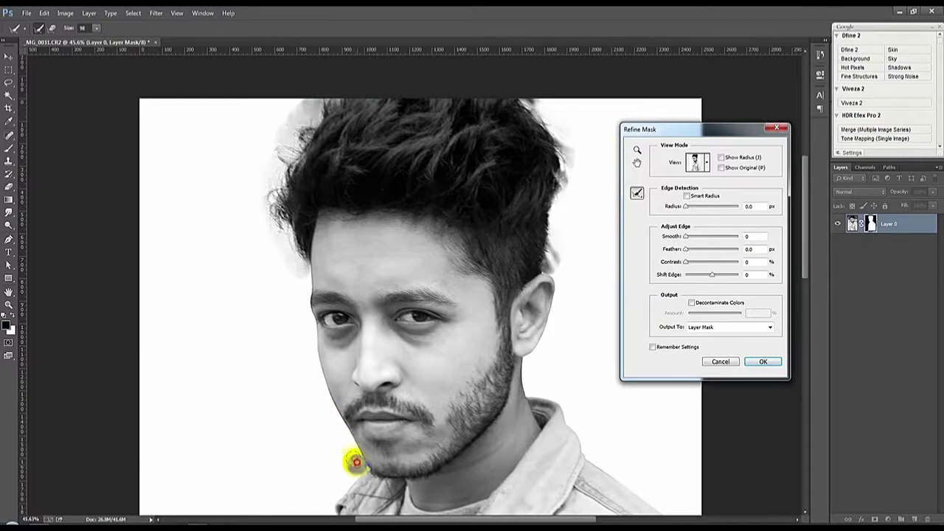
left_click_drag(356, 462, 287, 357)
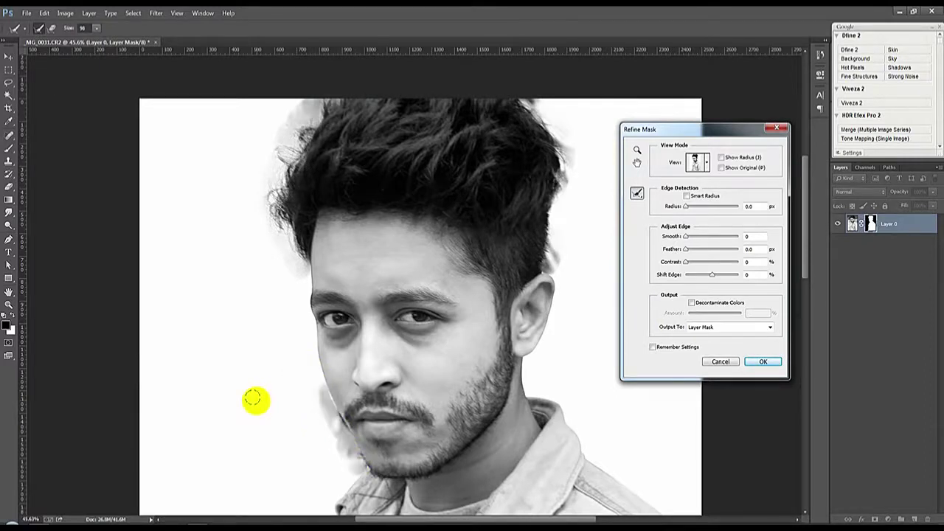
left_click(764, 362)
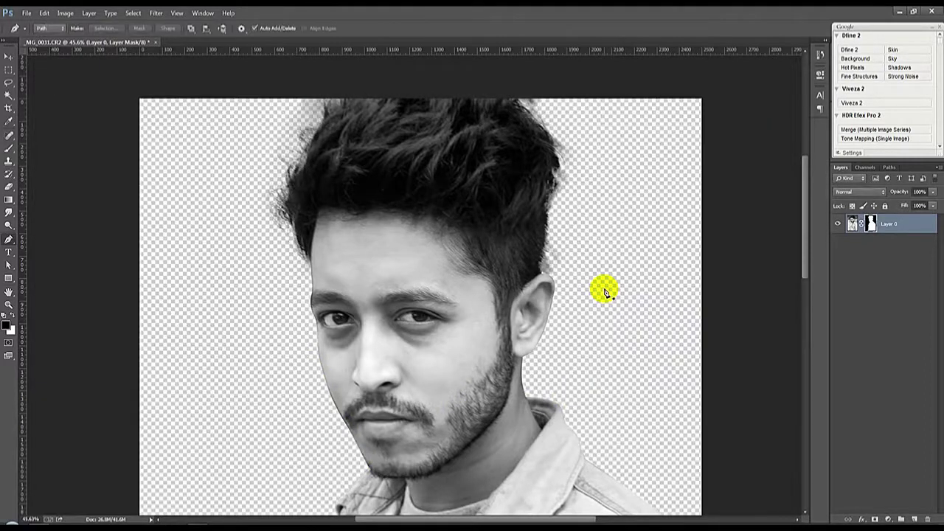
key("ctrl+0")
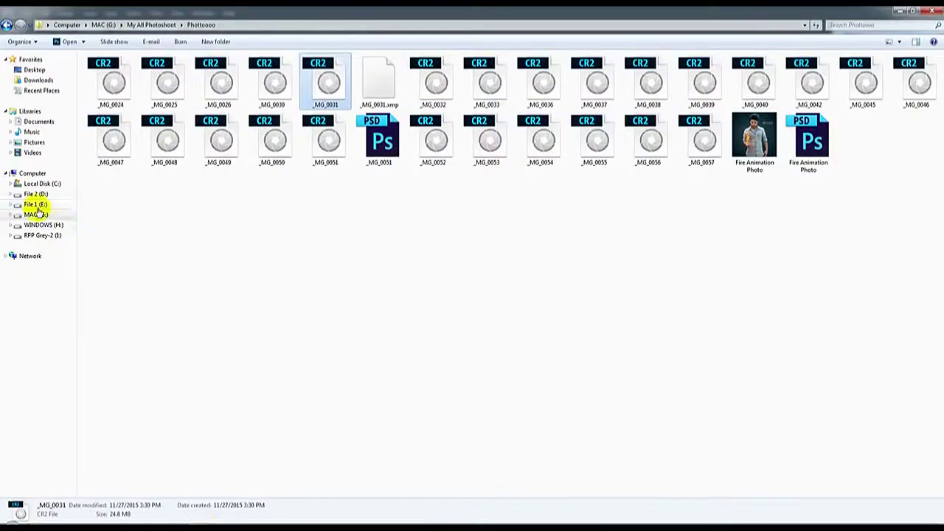
left_click(35, 204)
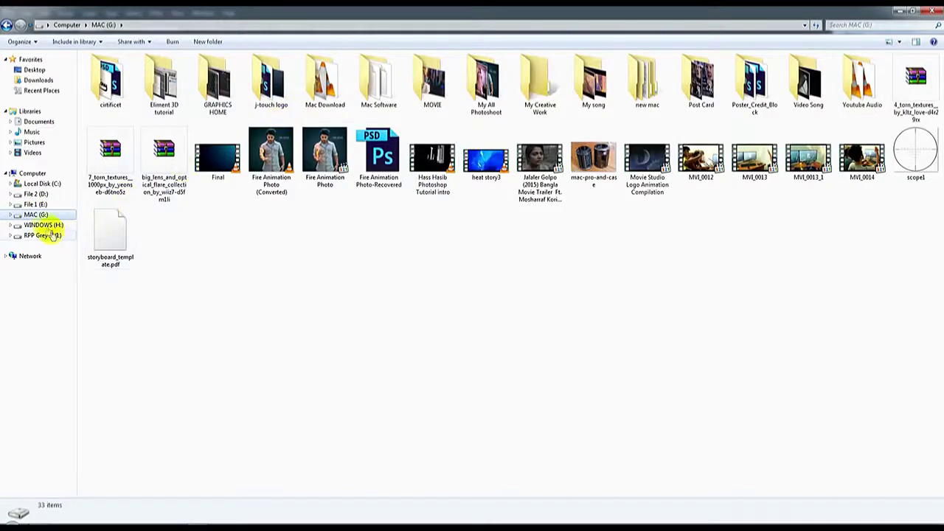
Step: Open the HELP FILE folder on the WINDOWS (H:) drive
left_click(43, 225)
left_click(487, 99)
double_click(487, 100)
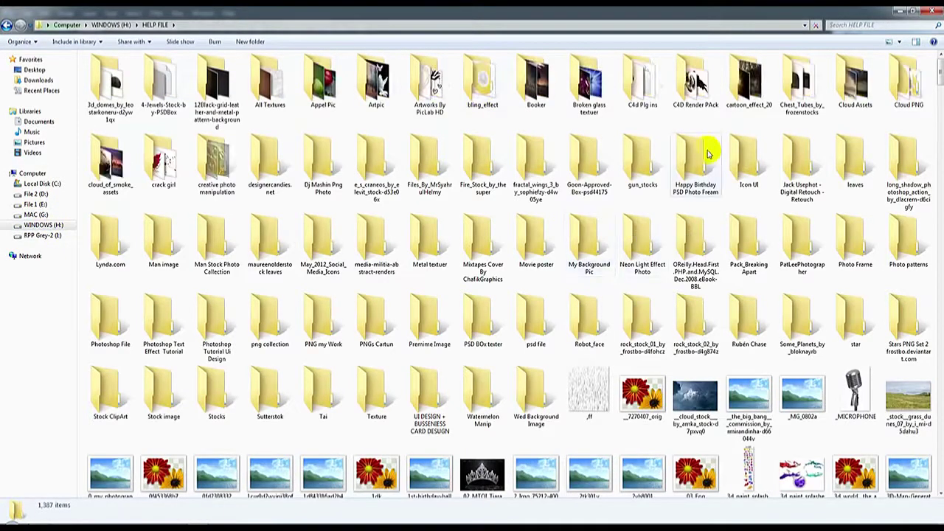
scroll(697, 158, "down", 20)
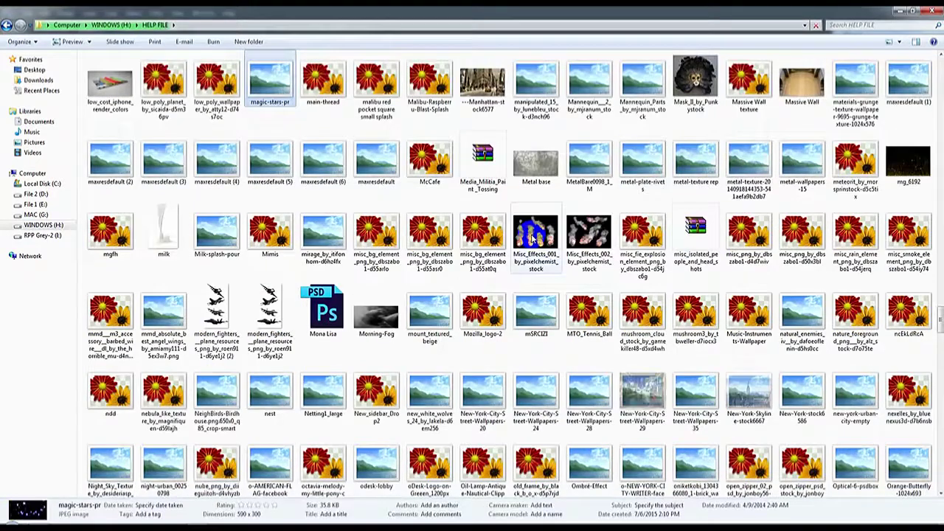
Step: Preview the Manhattan photo and New-York-City-Street-Wallpapers-28 in Photo Viewer
double_click(482, 83)
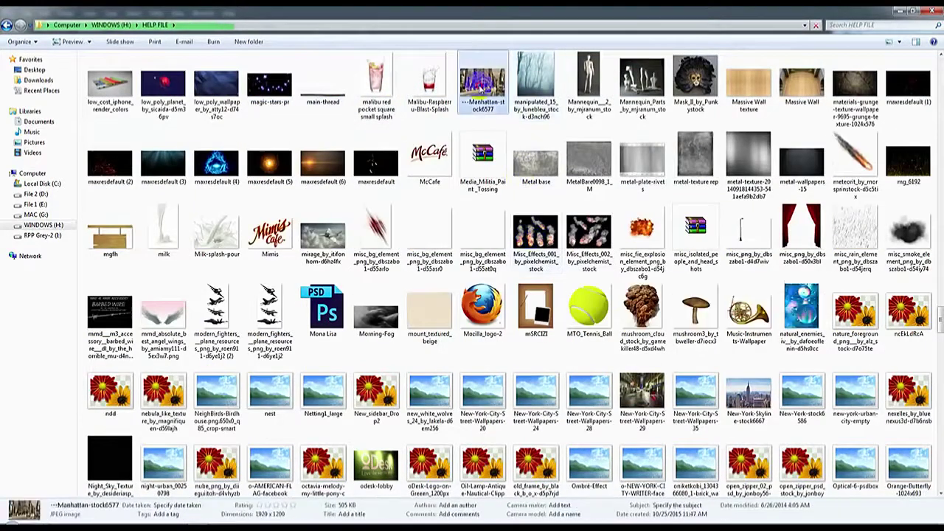
left_click(932, 11)
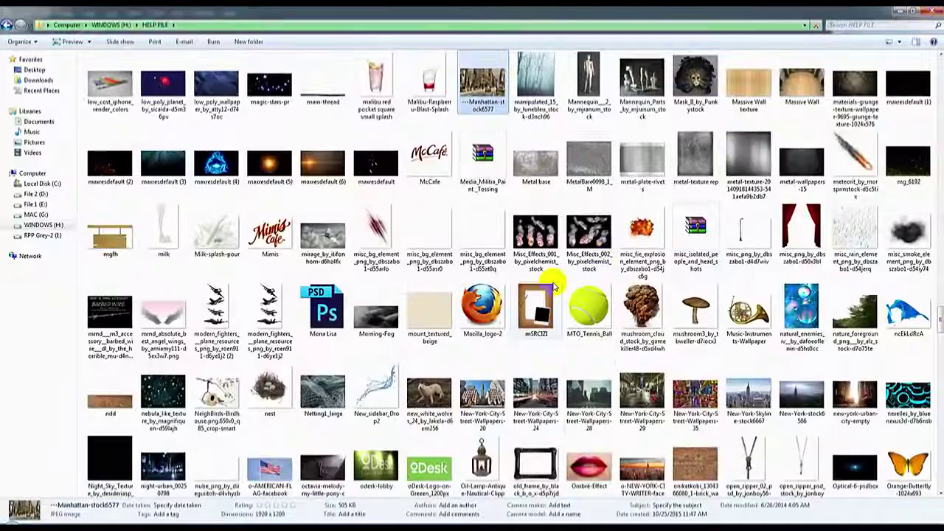
double_click(605, 405)
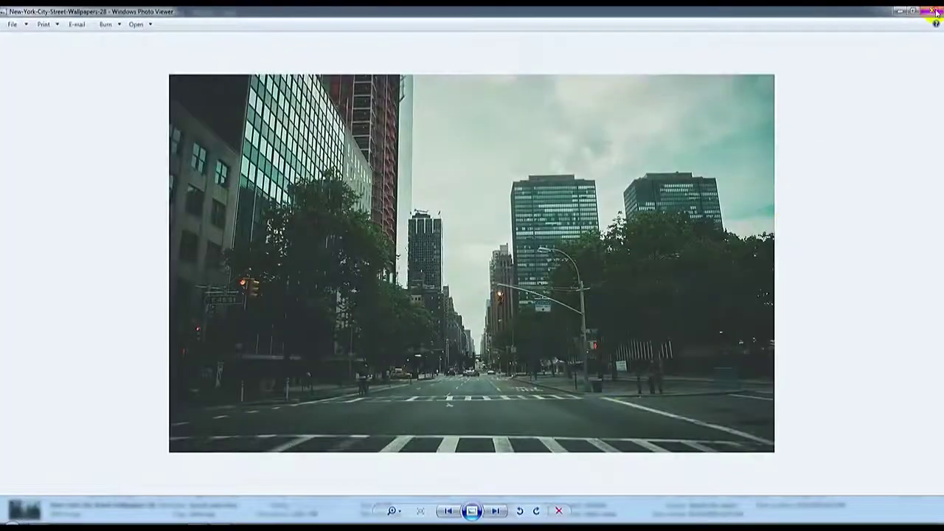
left_click(936, 13)
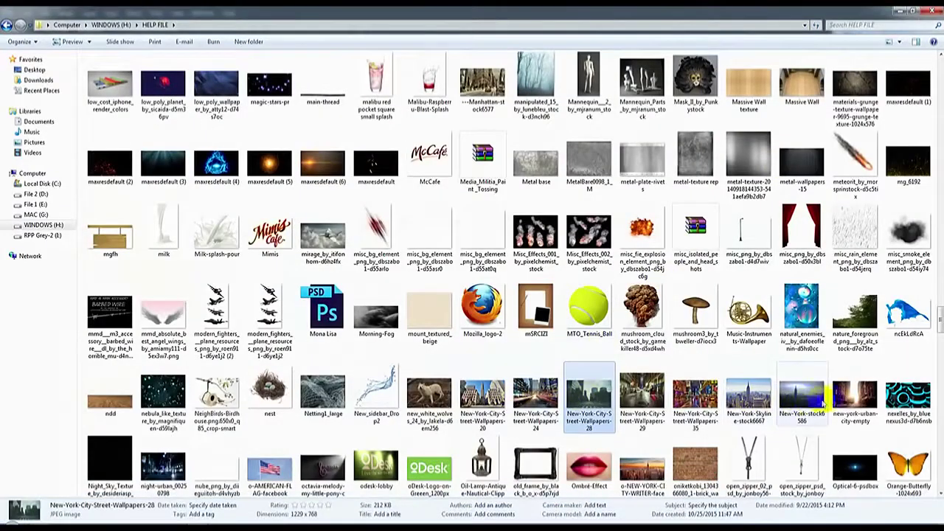
Step: Place the street photo, scale it to cover the canvas, and send it beneath the man
mouse_move(590, 398)
left_mouse_down()
mouse_move(239, 507)
mouse_move(530, 252)
left_mouse_up()
left_click_drag(590, 178, 856, 81)
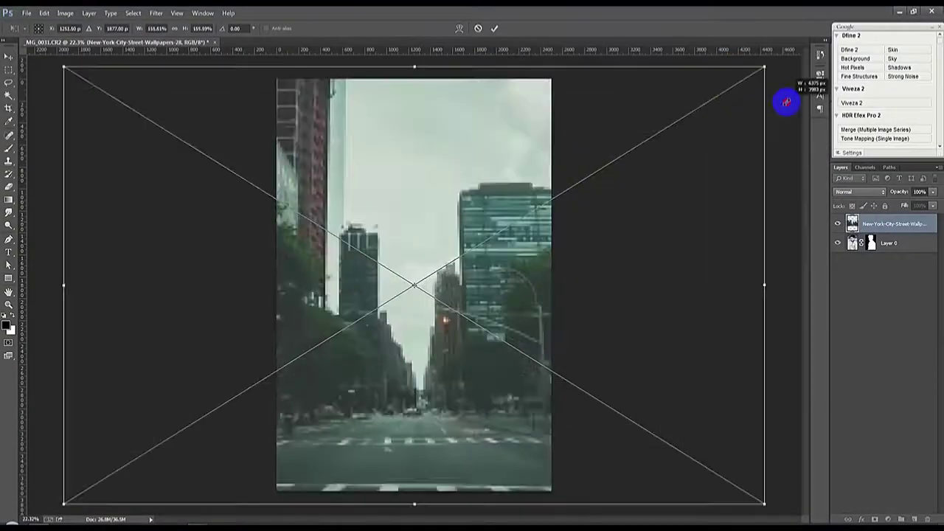
left_click_drag(667, 132, 549, 131)
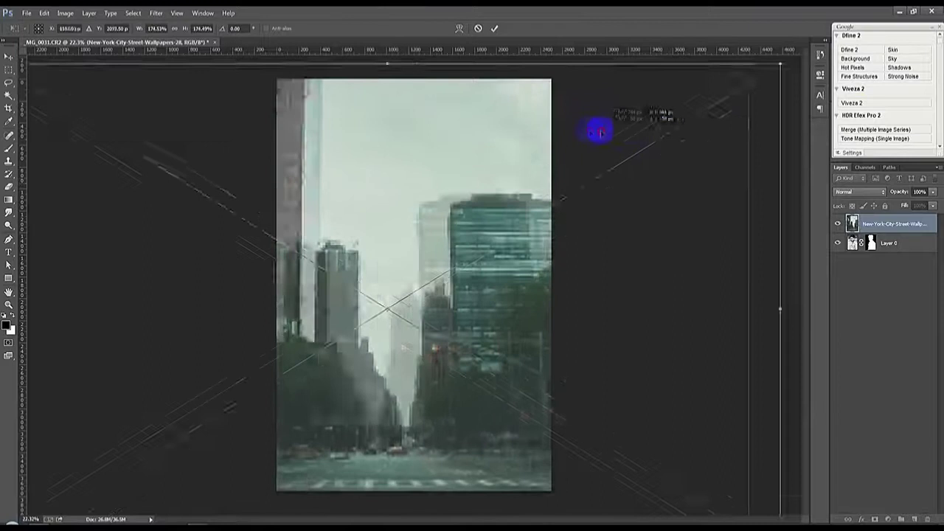
key("Return")
key("ctrl+bracketleft")
scroll(647, 325, "down", 2)
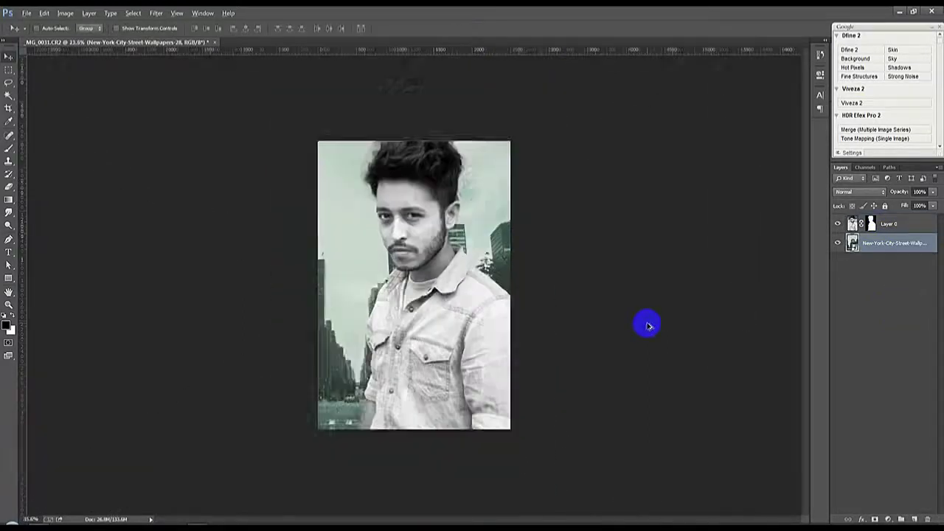
scroll(864, 253, "down", 2)
Step: Fine-tune the street background's position and rename its layer BG
left_click_drag(489, 319, 532, 322)
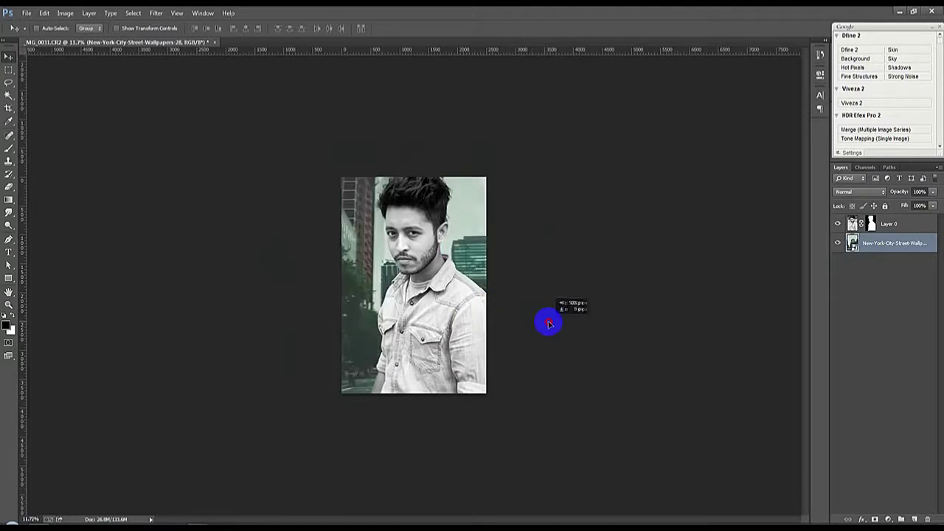
left_click_drag(532, 322, 529, 326)
scroll(528, 326, "up", 2)
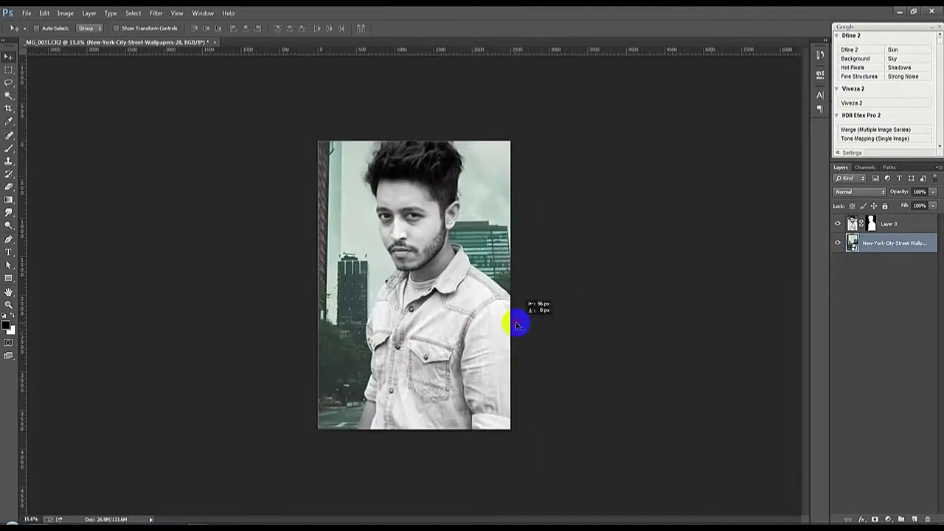
scroll(517, 321, "up", 2)
right_click(902, 251)
key("Escape")
double_click(894, 243)
type("BG")
key("Return")
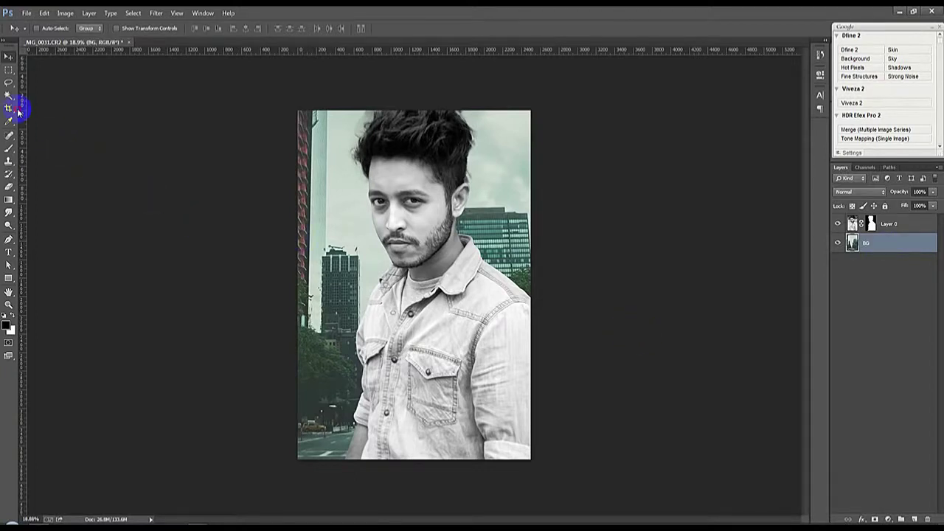
left_click(9, 109)
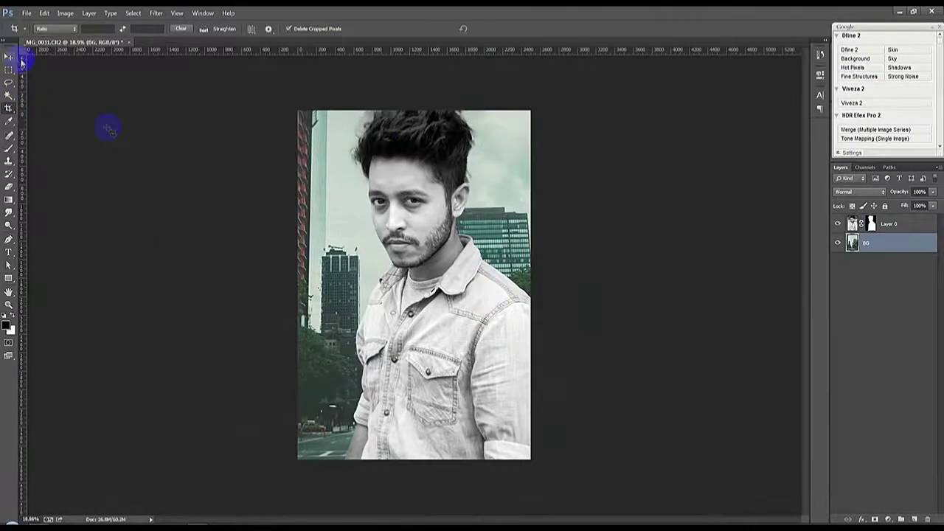
left_click(496, 28)
Step: Convert the BG street layer to Black & White
left_click(9, 59)
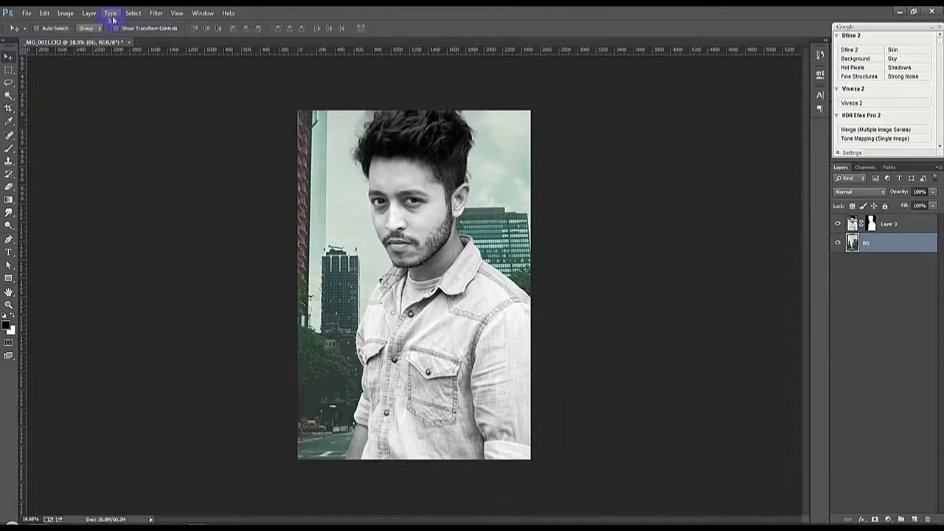
left_click(74, 17)
left_click(221, 101)
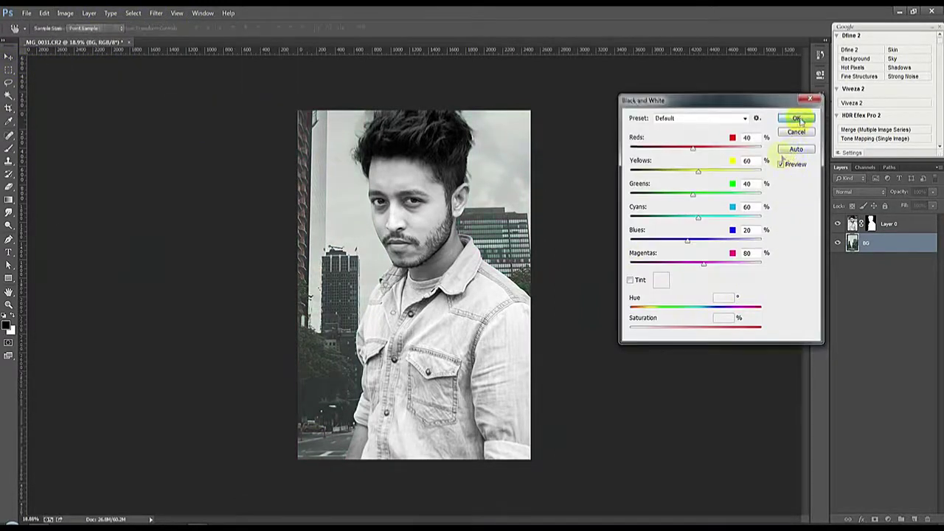
left_click(796, 118)
Step: Nudge the man's layer slightly left, use the layer menu, and zoom in on the hair
left_click(889, 223)
mouse_move(589, 323)
left_mouse_down()
mouse_move(616, 323)
mouse_move(565, 328)
mouse_move(601, 321)
left_mouse_up()
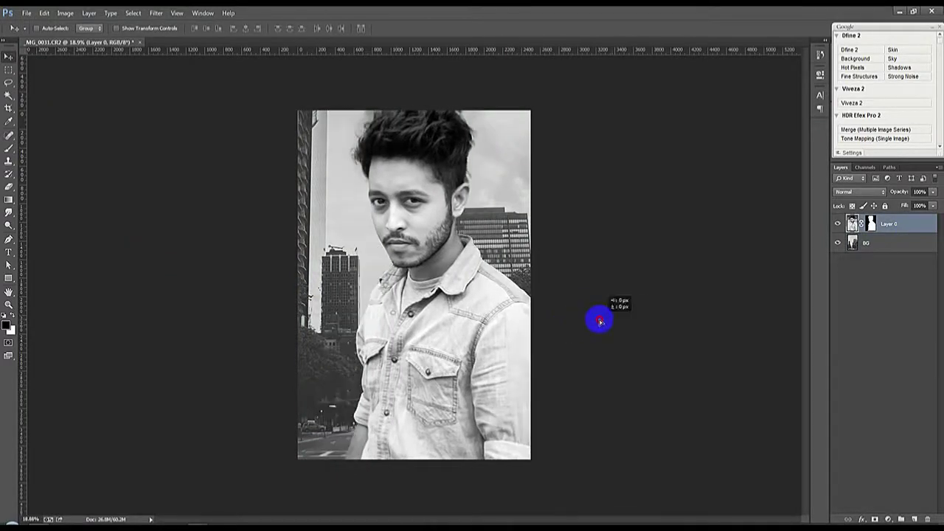
scroll(558, 338, "up", 1)
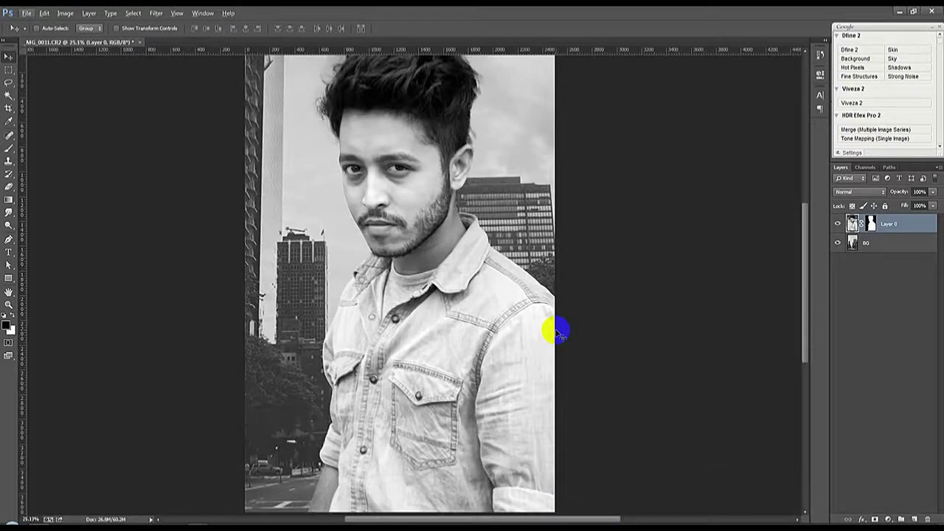
scroll(558, 334, "down", 1)
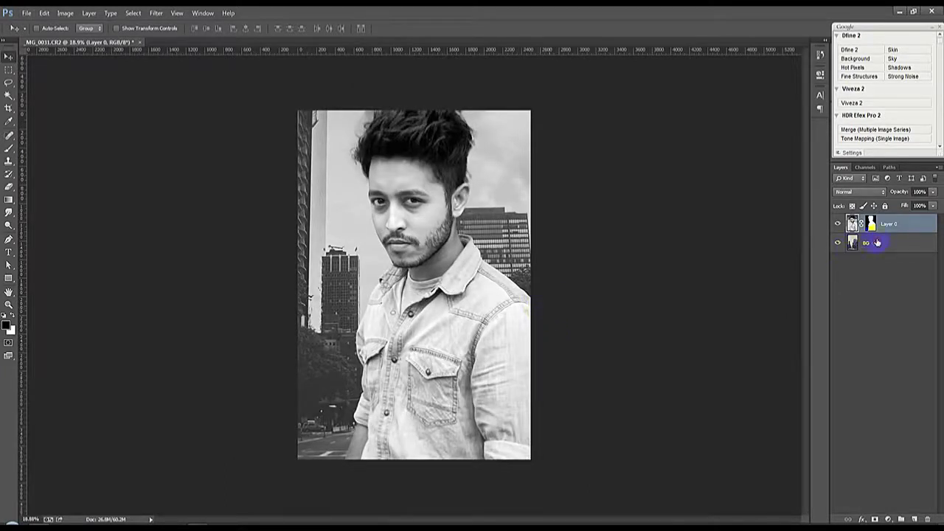
right_click(877, 242)
left_click(790, 401)
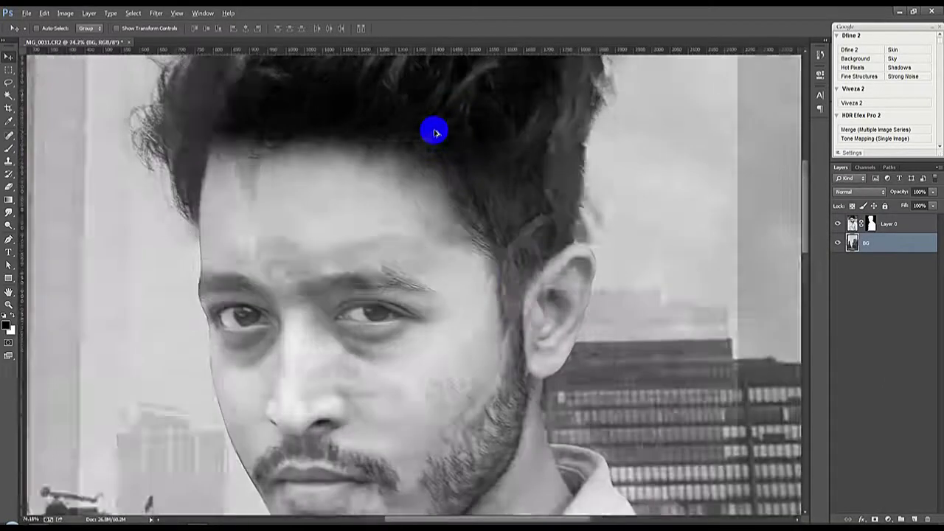
left_click_drag(421, 168, 506, 331)
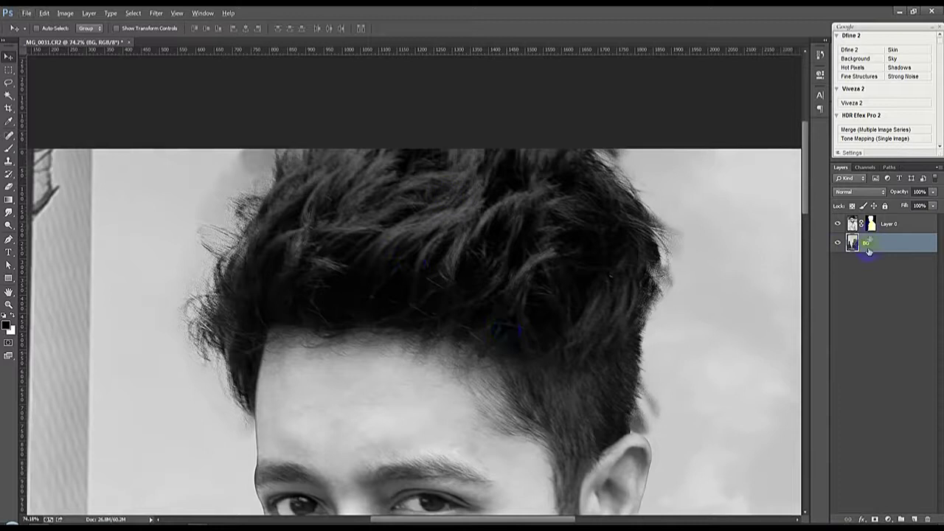
Step: Brush on the man's mask to clean up the left and right hair edges
left_click(871, 224)
left_click(11, 150)
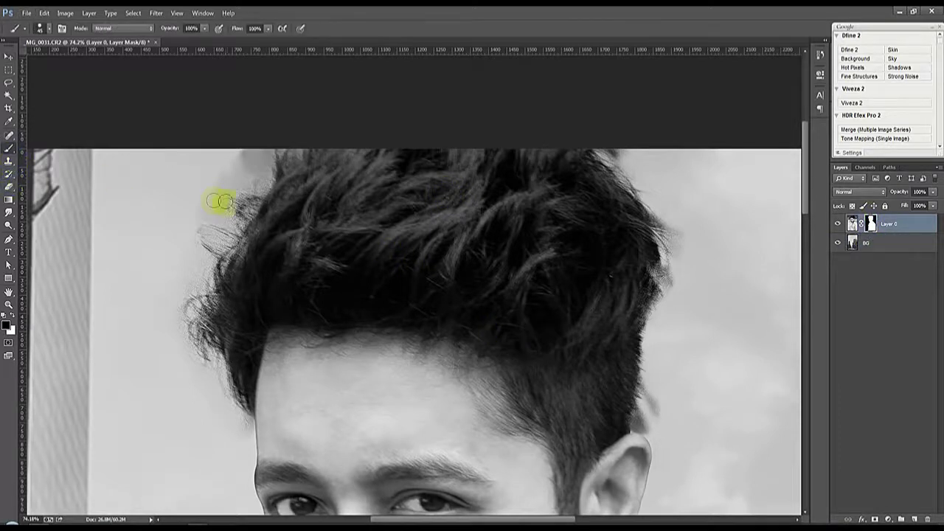
right_click(215, 200)
left_click(258, 153)
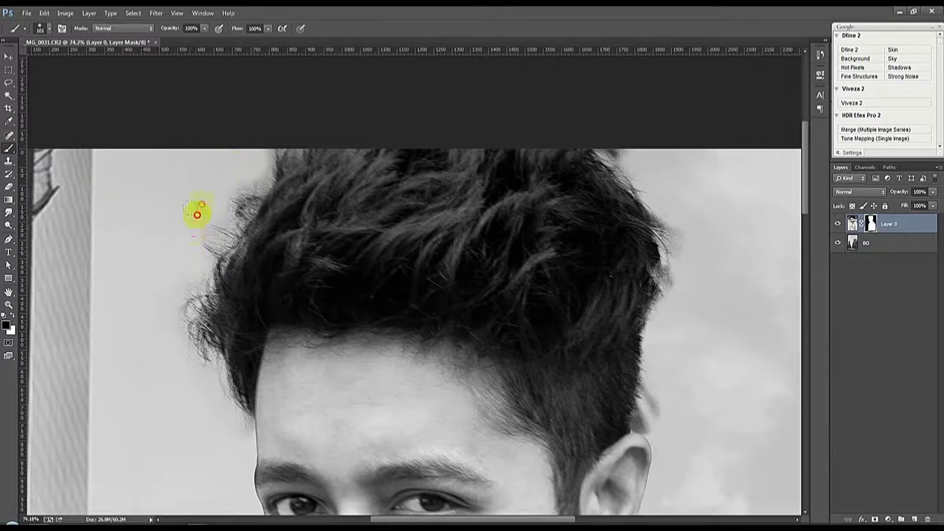
left_click_drag(189, 277, 170, 346)
left_click_drag(657, 407, 654, 415)
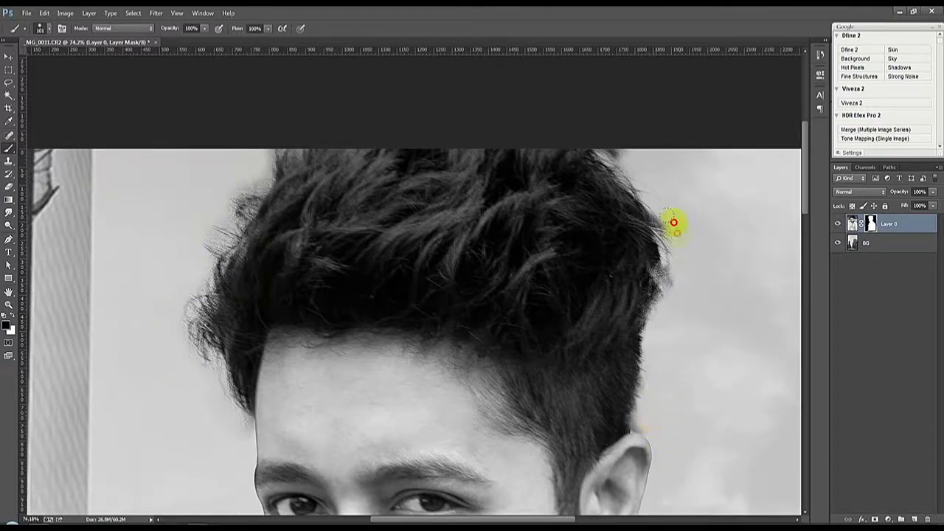
left_click_drag(673, 222, 674, 285)
scroll(384, 265, "down", 3)
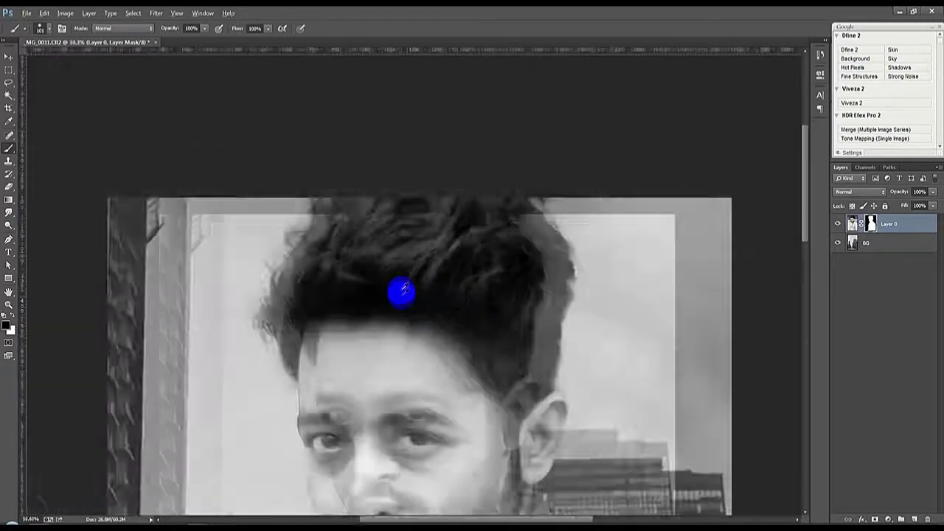
scroll(404, 294, "down", 2)
Step: Apply Levels to BG, raising the black input to 26 and lowering the white point
left_click(888, 247, "shift")
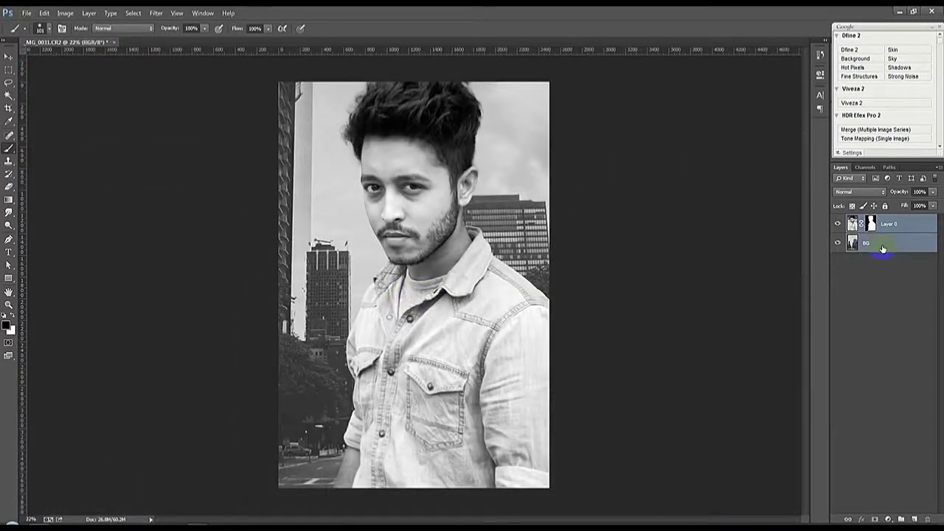
left_click(883, 249)
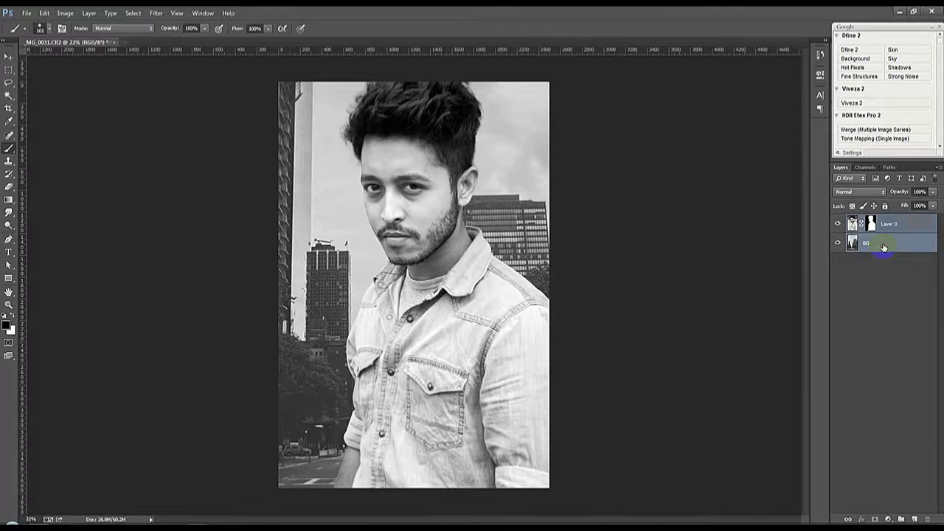
left_click(65, 13)
left_click(195, 44)
left_click_drag(574, 174, 587, 174)
mouse_move(699, 174)
left_mouse_down()
mouse_move(681, 175)
mouse_move(699, 171)
left_mouse_up()
left_click(733, 79)
left_click(874, 219, "shift")
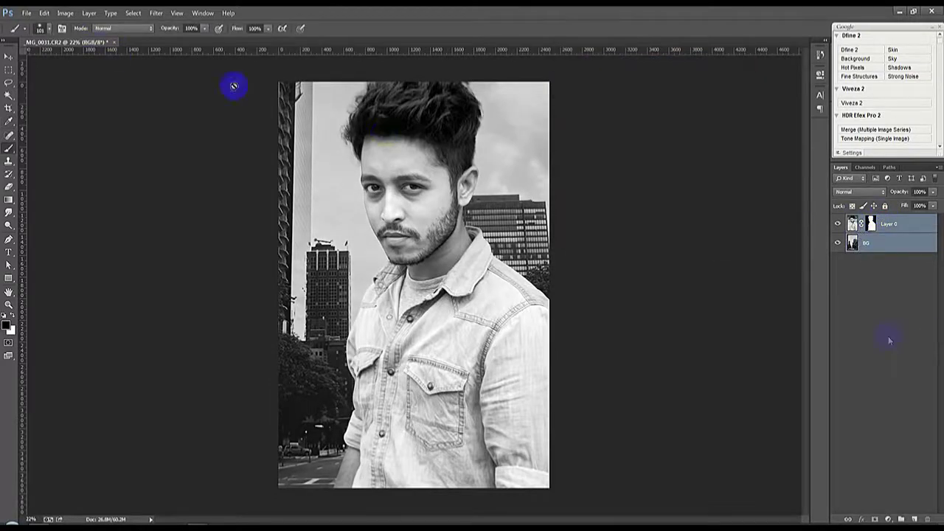
Step: Add a new top Layer 1 and stamp a merged copy of the image into it with Apply Image
left_click(915, 520)
left_click(65, 13)
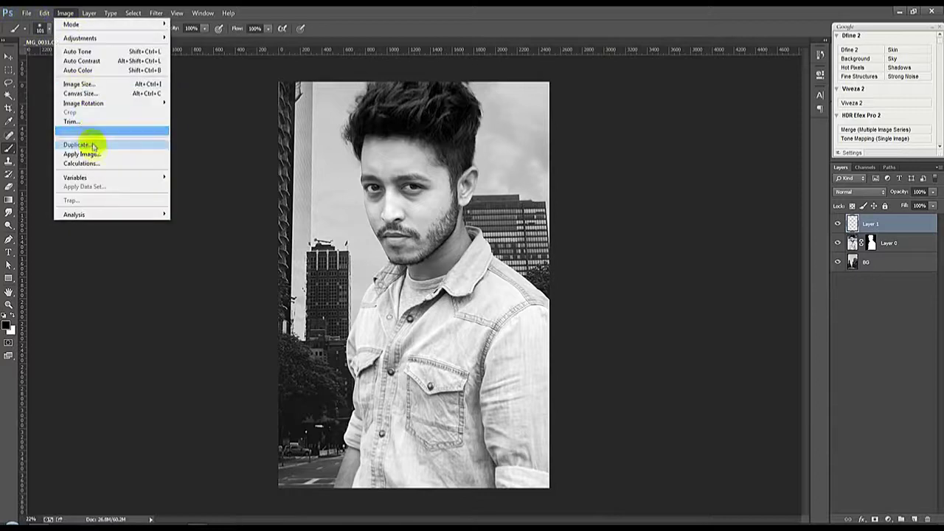
left_click(90, 142)
left_click(550, 155)
Step: Launch Nik Collection's Color Efex Pro 4 on Layer 1
left_click(9, 69)
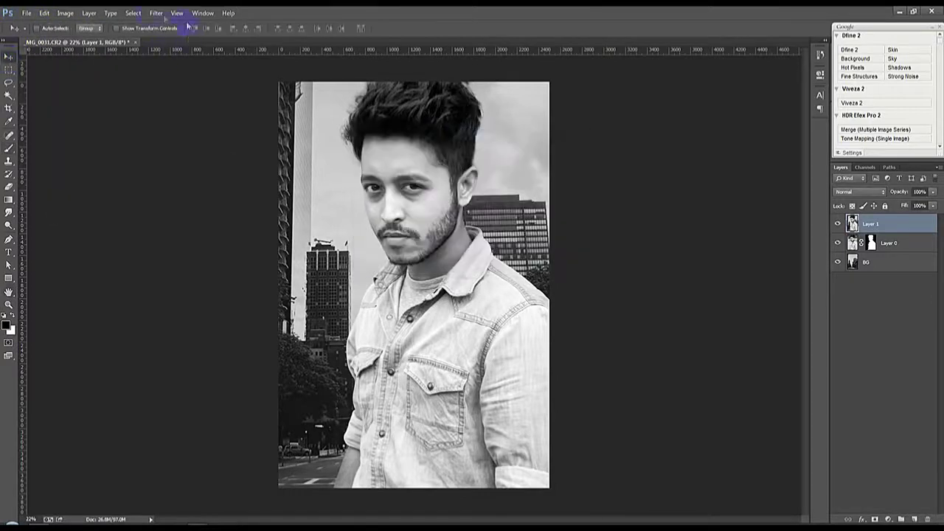
left_click(156, 12)
left_click(313, 236)
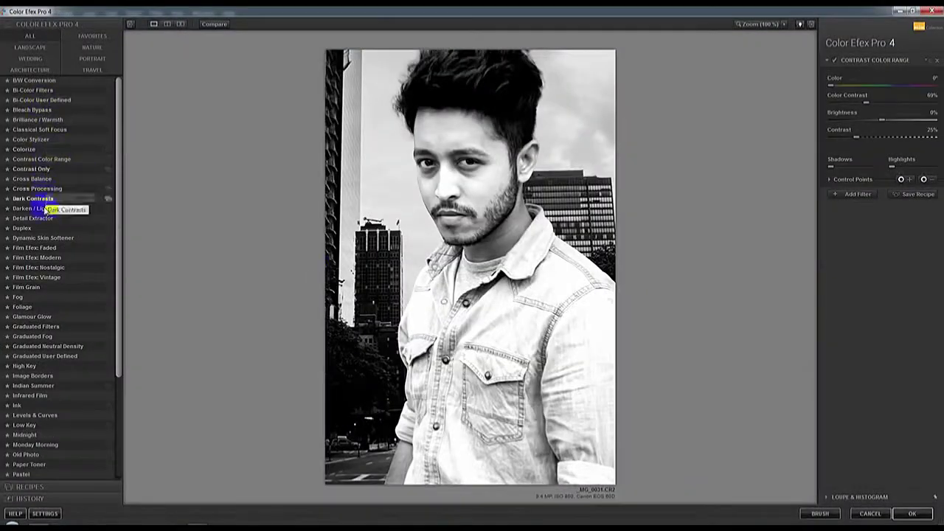
Step: Apply Color Efex Pro 4's Detail Extractor at 49% with saturation 37%, returning it as a new layer
left_click(33, 218)
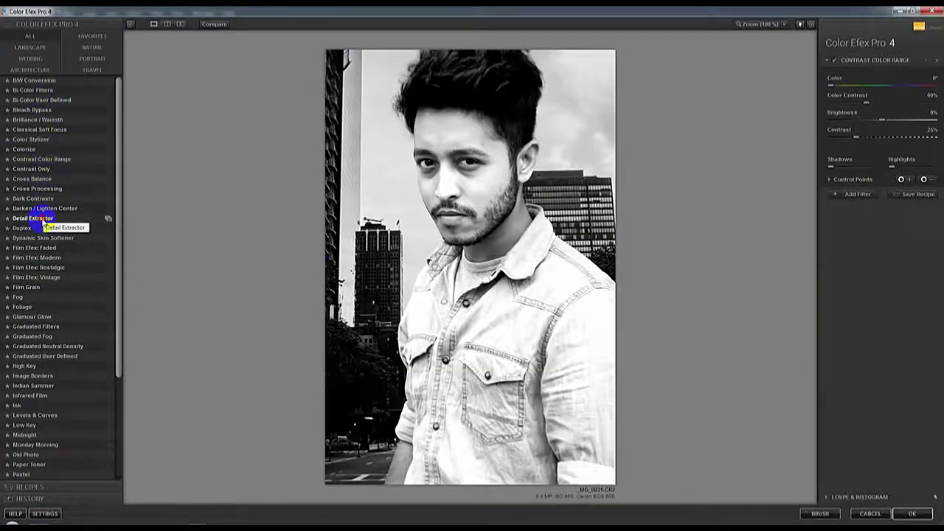
mouse_move(861, 86)
left_mouse_down()
mouse_move(889, 87)
mouse_move(869, 93)
mouse_move(895, 102)
mouse_move(875, 101)
mouse_move(888, 100)
mouse_move(893, 121)
mouse_move(853, 124)
left_mouse_up()
left_click_drag(942, 121, 892, 120)
left_click_drag(869, 85, 883, 87)
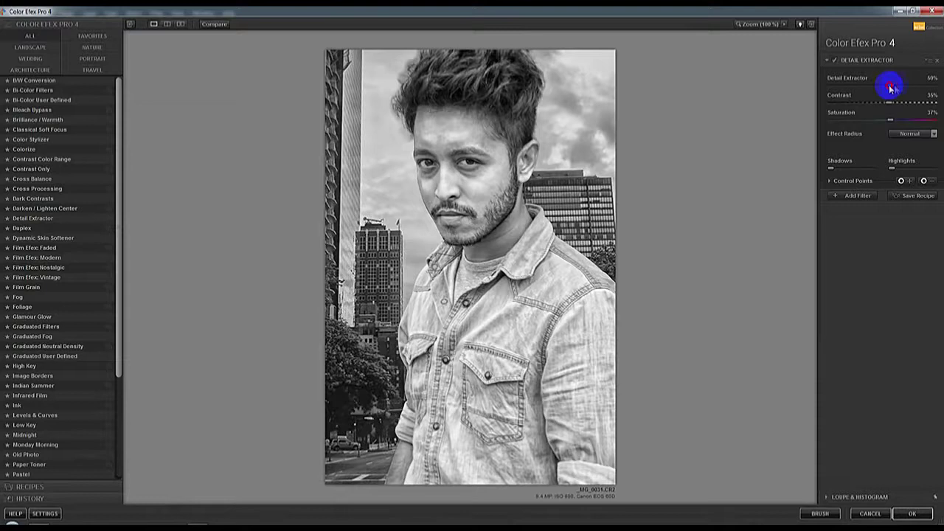
left_click_drag(891, 87, 889, 88)
left_click(914, 517)
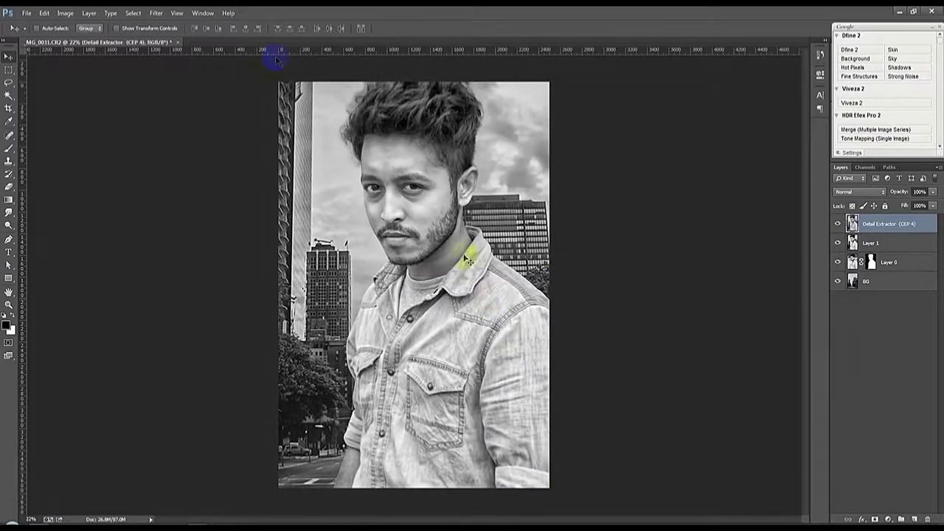
Step: Zoom in and blur the harsh left face edge near the eyebrow with a resized brush
left_click(359, 152)
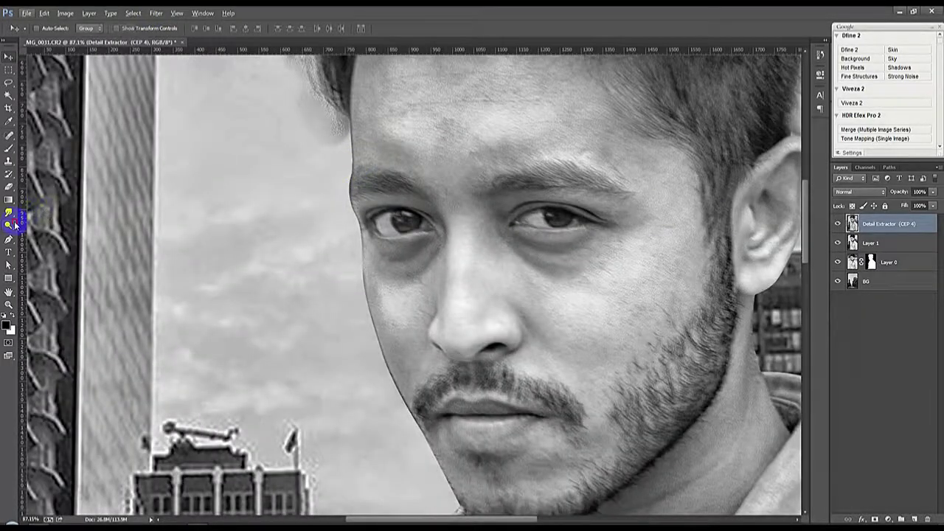
left_click(10, 224)
right_click(310, 266)
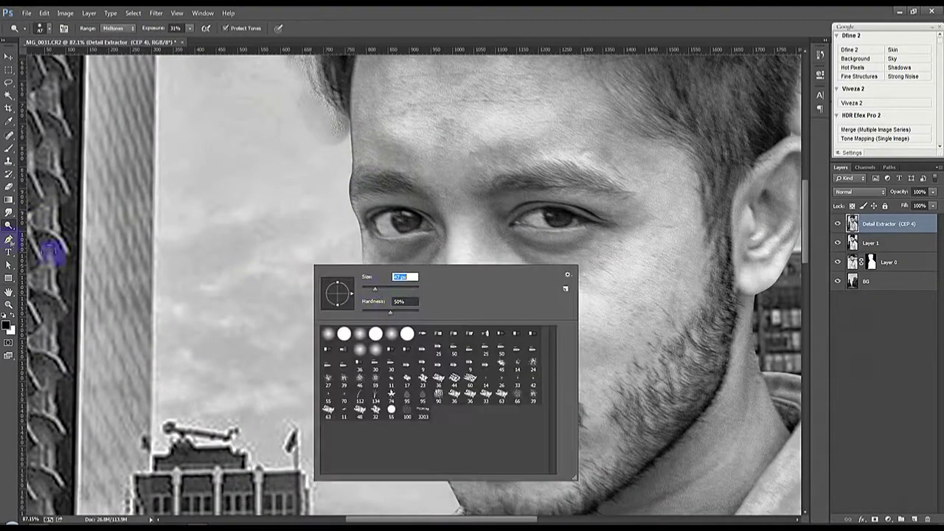
right_click(9, 212)
left_click(40, 213)
right_click(361, 177)
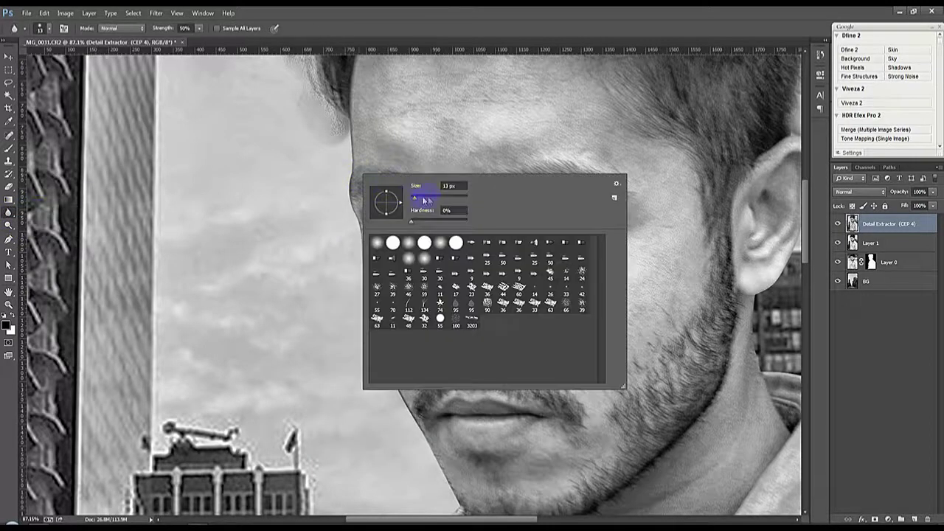
left_click(347, 138)
left_click_drag(338, 172, 355, 204)
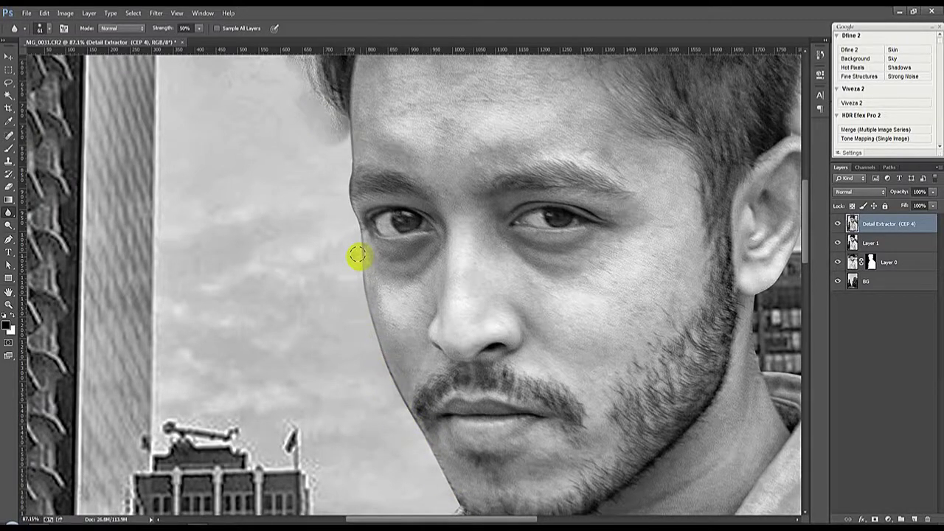
Step: Dodge the dark outline along the face edge to lighten it
left_click(869, 262, "ctrl")
right_click(8, 225)
left_click(34, 225)
mouse_move(369, 273)
left_mouse_down()
mouse_move(367, 323)
mouse_move(401, 422)
left_mouse_up()
scroll(407, 415, "down", 3)
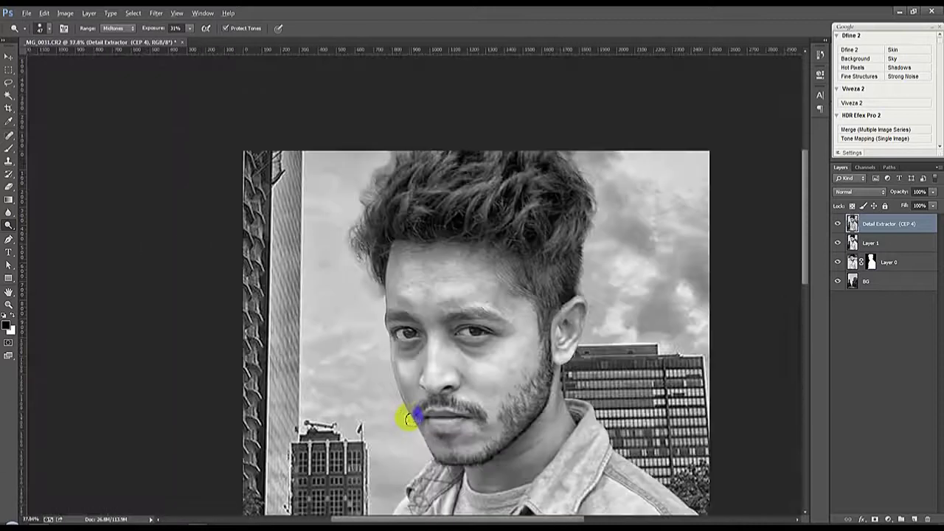
scroll(413, 362, "down", 3)
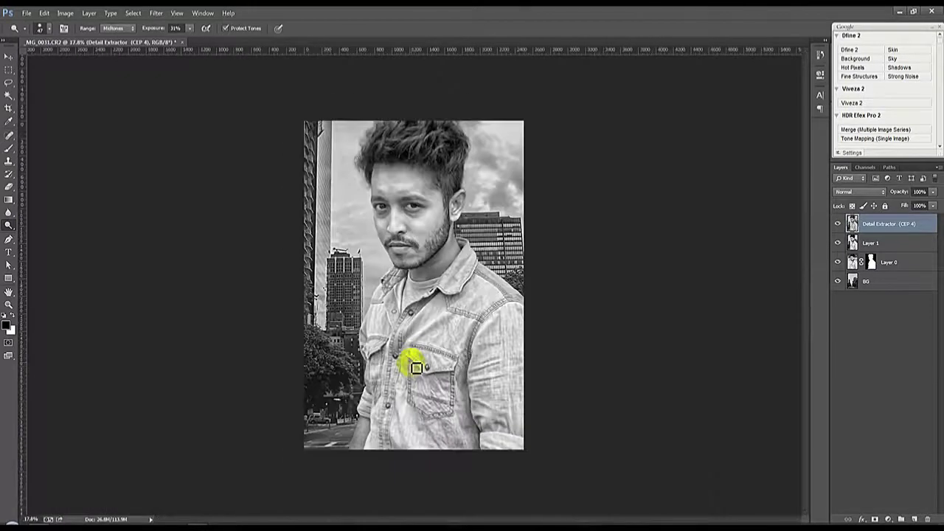
scroll(417, 366, "up", 1)
left_click(156, 12)
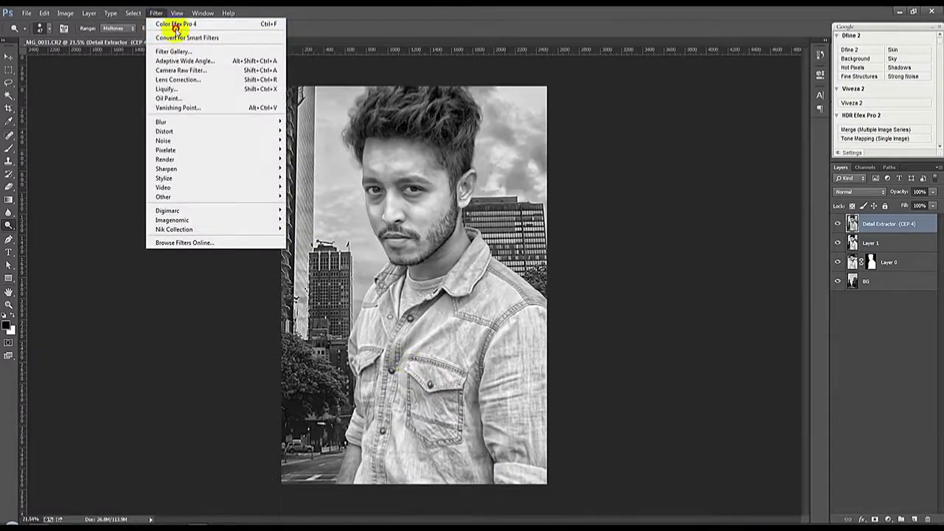
Step: Rerun Color Efex Pro 4's Detail Extractor with contrast raised to 34%
left_click(176, 25)
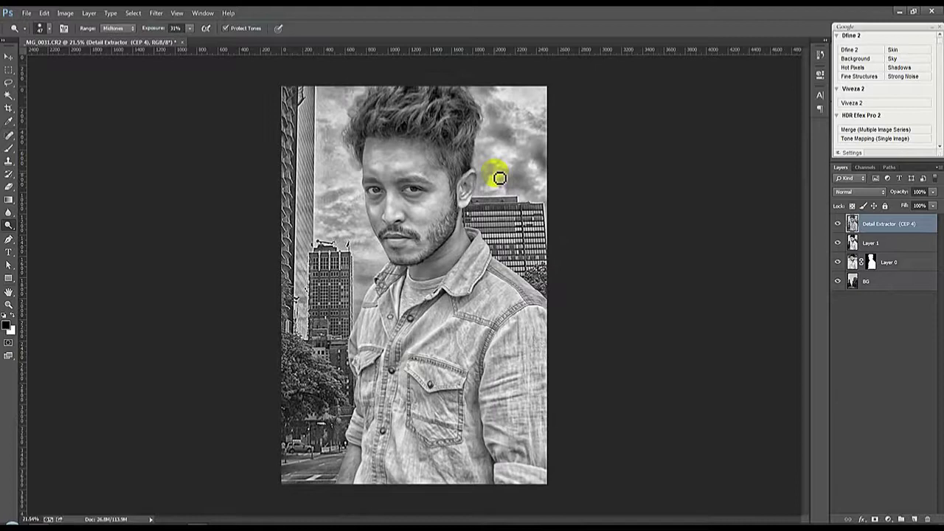
left_click(155, 12)
mouse_move(174, 229)
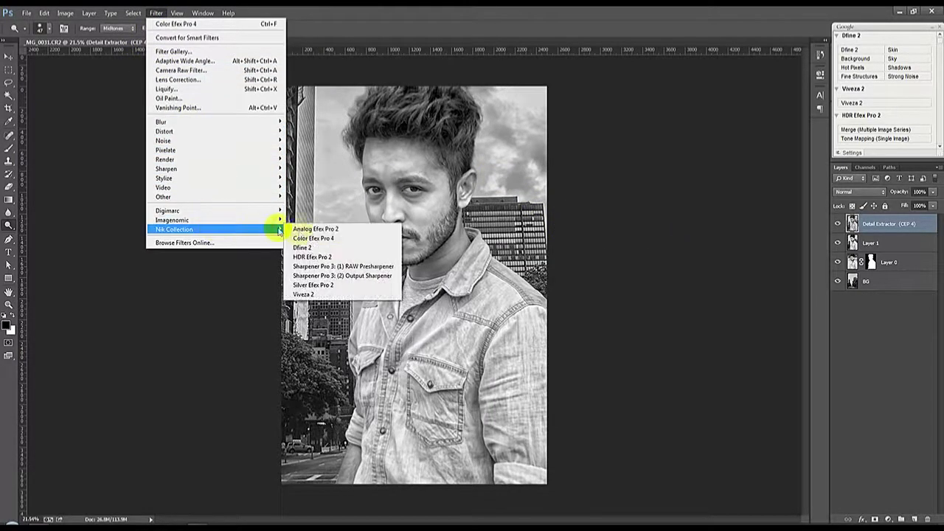
left_click(310, 237)
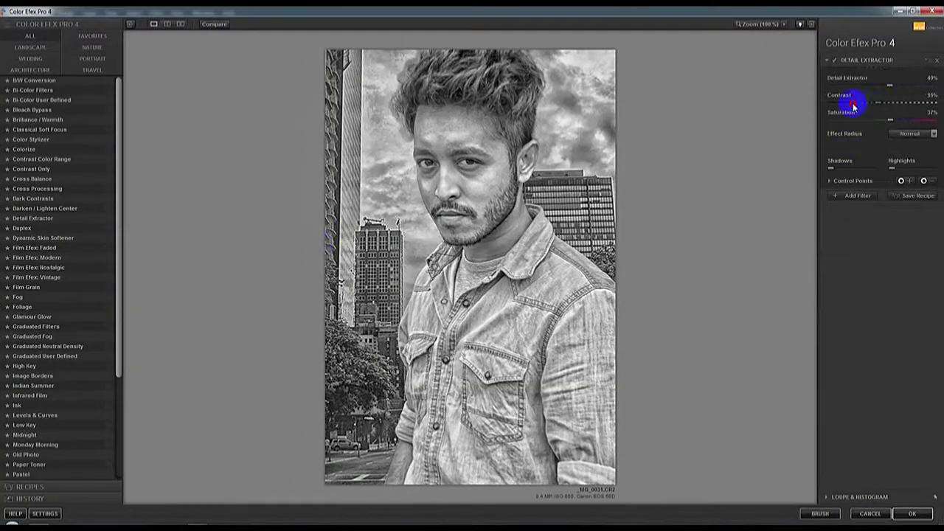
mouse_move(855, 109)
left_mouse_down()
mouse_move(885, 99)
mouse_move(832, 93)
left_mouse_up()
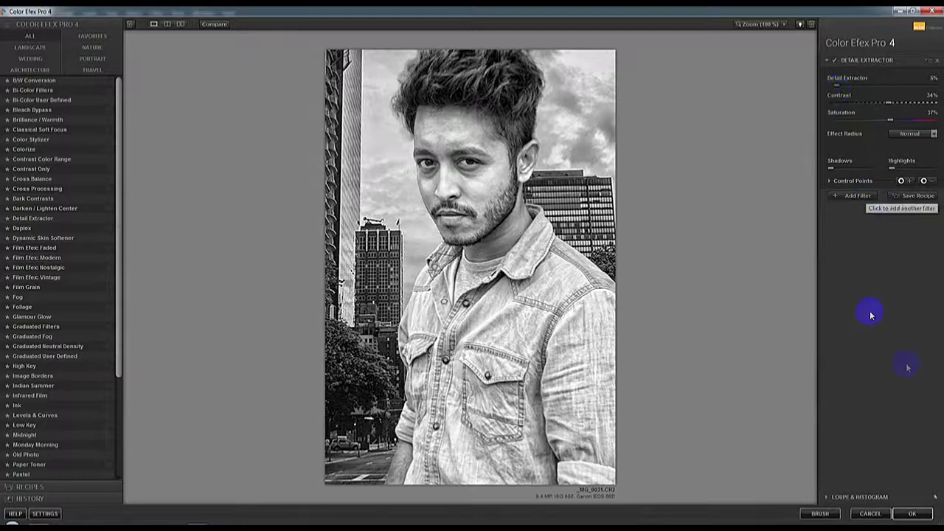
left_click(912, 513)
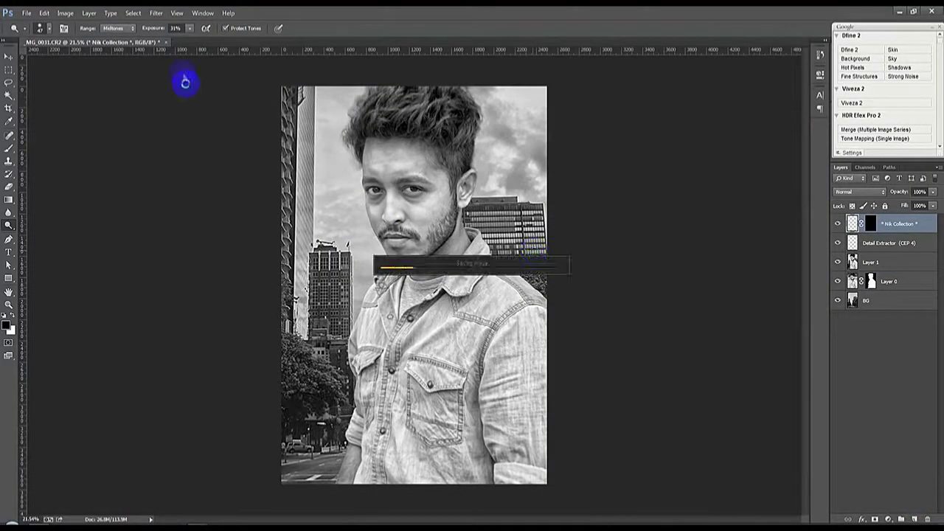
Step: In the Camera Raw Filter, raise Contrast to +49 and darken Blacks to -23
left_click(156, 12)
left_click(184, 70)
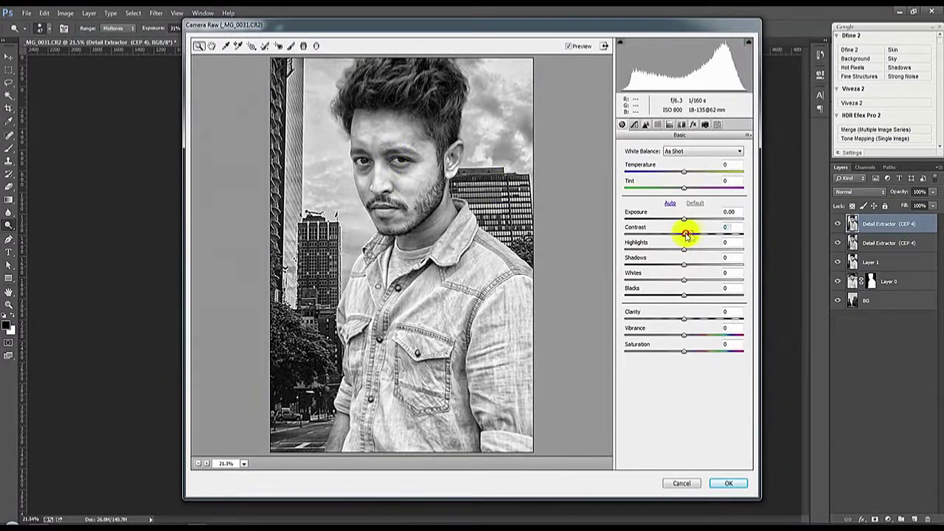
mouse_move(685, 235)
left_mouse_down()
mouse_move(713, 235)
mouse_move(717, 271)
mouse_move(622, 284)
left_mouse_up()
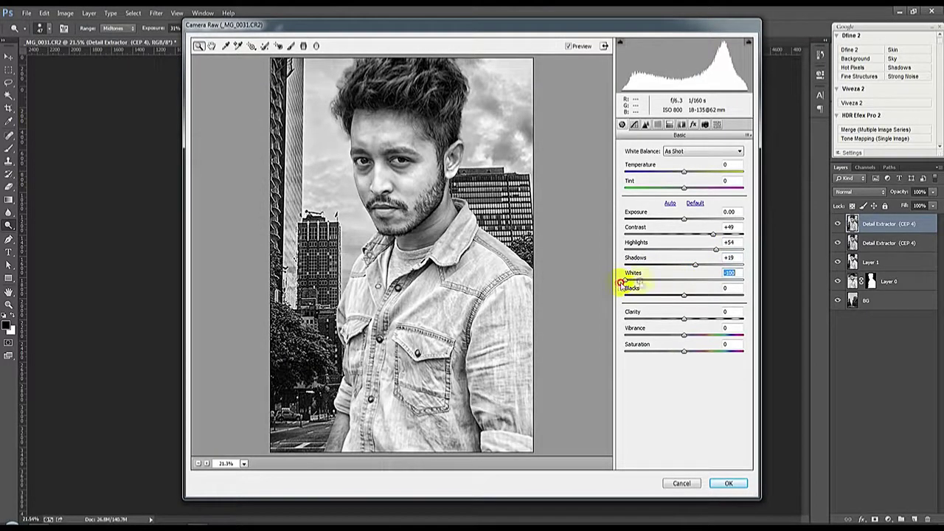
mouse_move(683, 295)
left_mouse_down()
mouse_move(622, 301)
mouse_move(669, 298)
mouse_move(715, 319)
left_mouse_up()
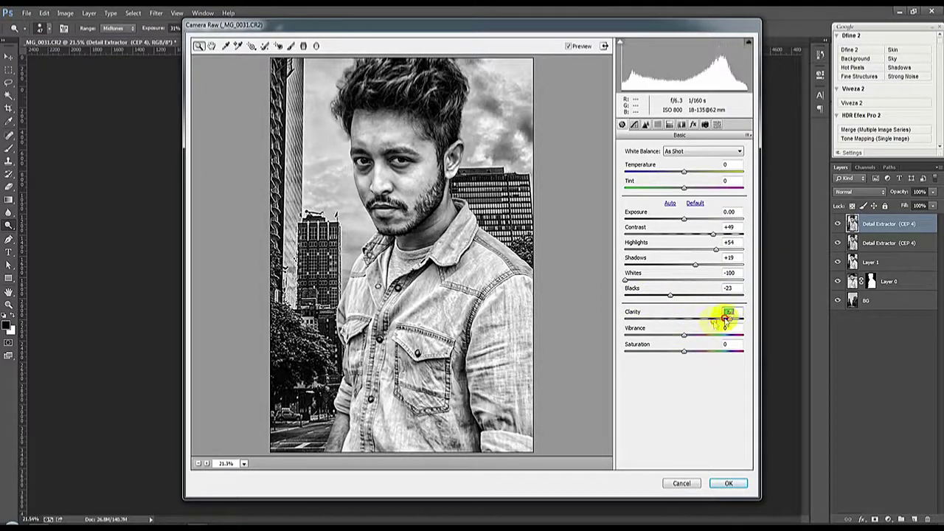
Step: Set sharpening Detail 71, Radius 1.5 and Luminance noise reduction 15, then apply the filter
left_click(647, 126)
left_click_drag(654, 197, 708, 196)
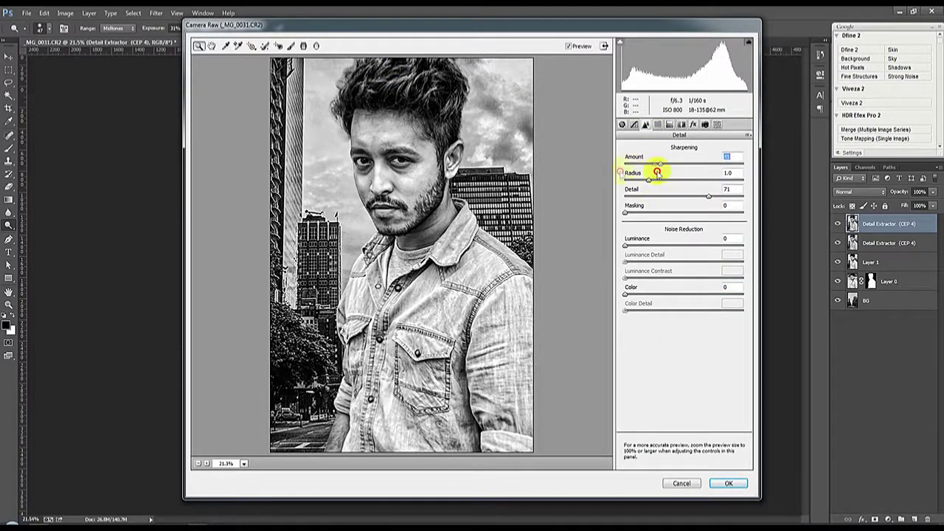
left_click_drag(650, 180, 672, 180)
left_click_drag(626, 246, 644, 247)
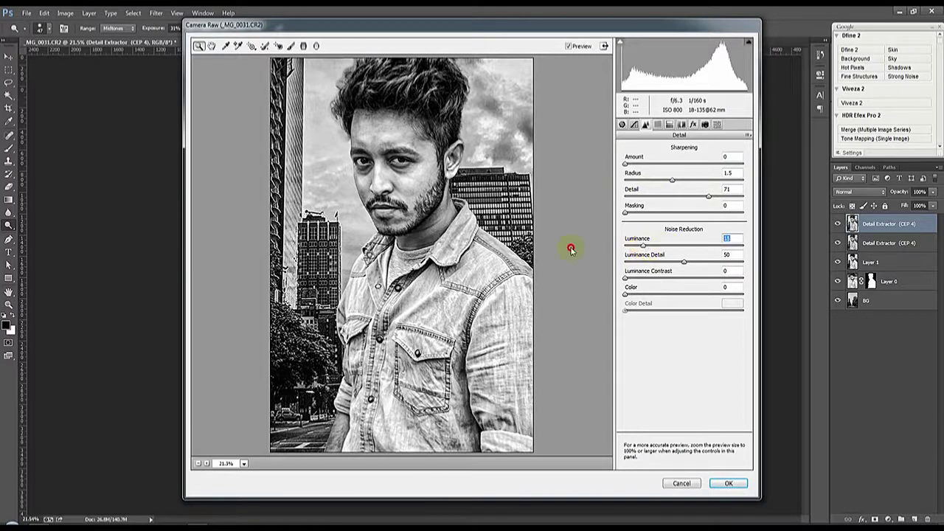
left_click(728, 483)
left_click(481, 295)
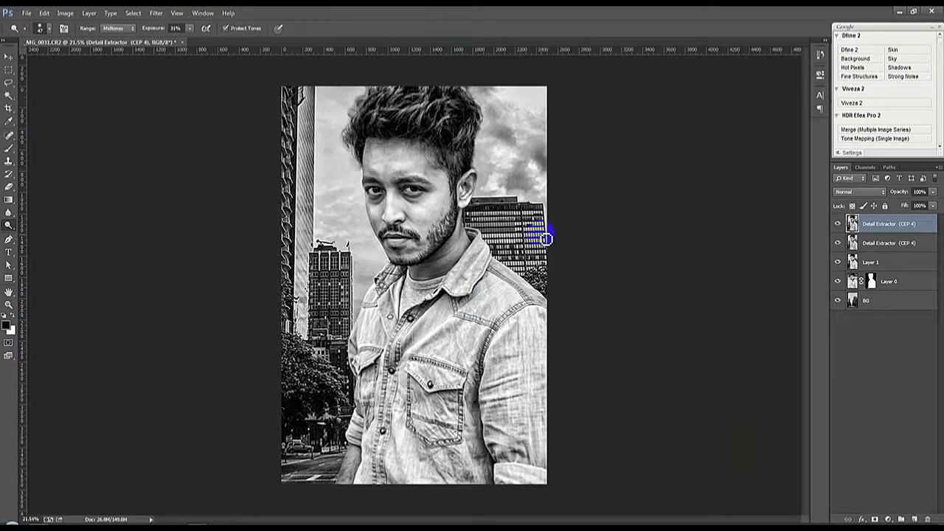
Step: Lighten the skin under the eye, then add a new Layer 2 filled with 50% grey
left_click_drag(428, 207, 376, 165)
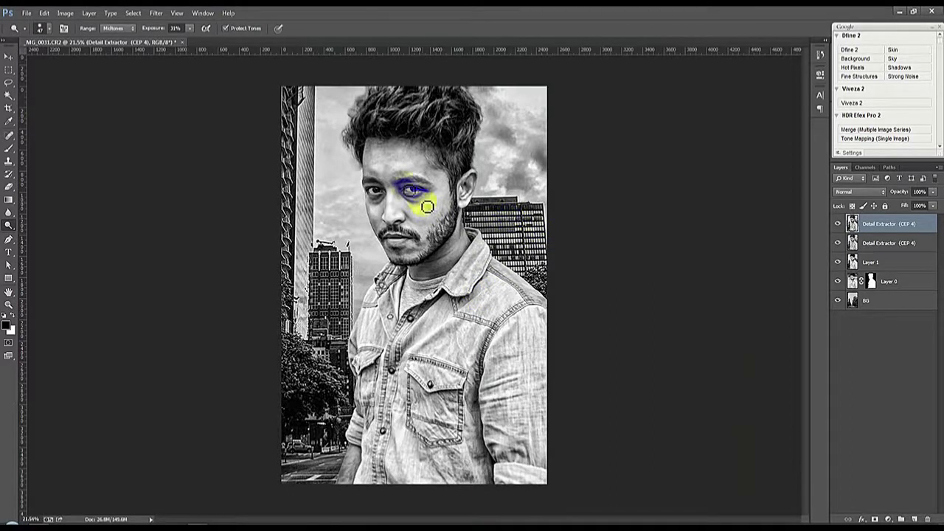
left_click(915, 519)
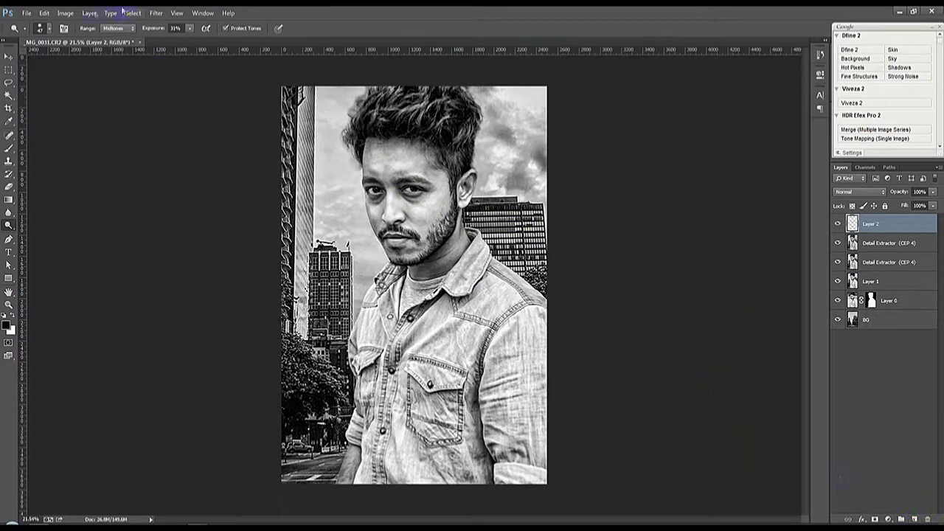
left_click(64, 12)
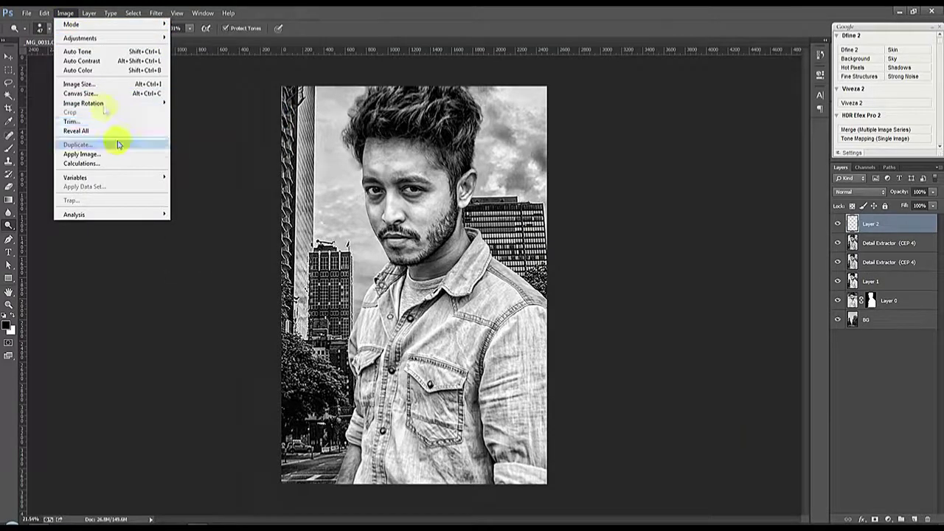
left_click(74, 153)
left_click(492, 167)
left_click(450, 238)
left_click(529, 159)
Step: Add 7% monochromatic noise to the grey Layer 2
left_click(156, 12)
mouse_move(163, 141)
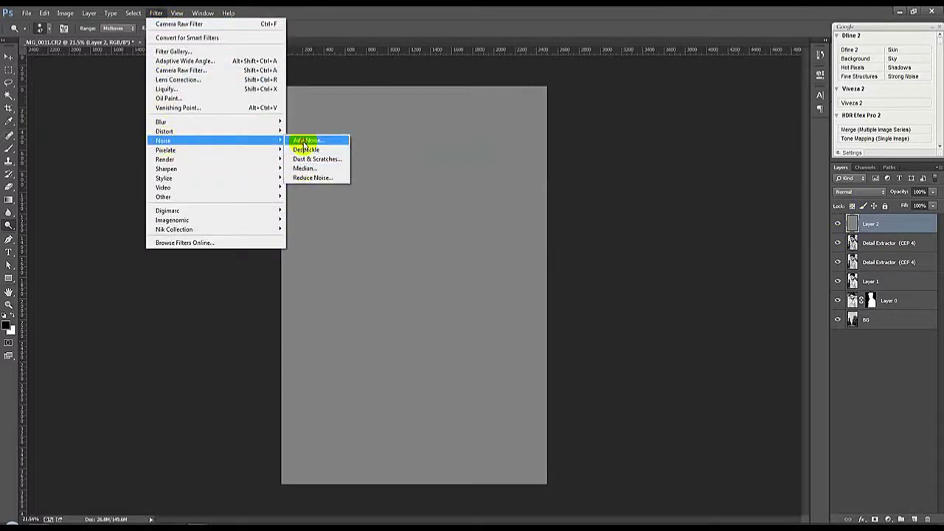
left_click(305, 141)
double_click(436, 249)
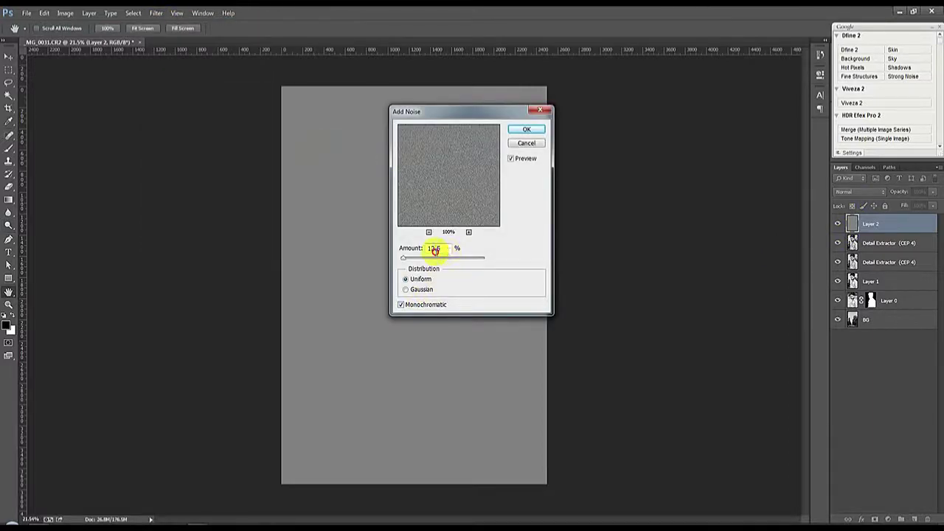
left_click(526, 129)
key("o")
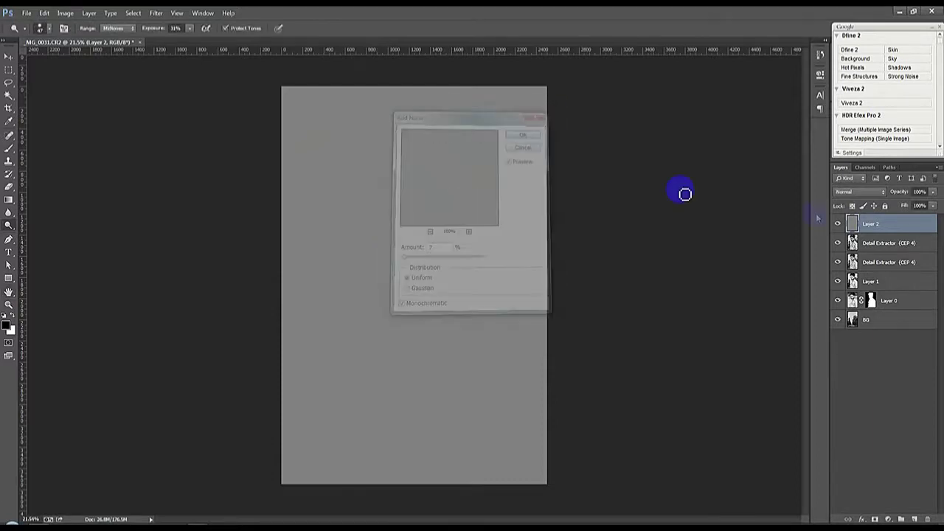
Step: Set Layer 2's blend mode to Overlay
left_click(860, 192)
left_click(842, 321)
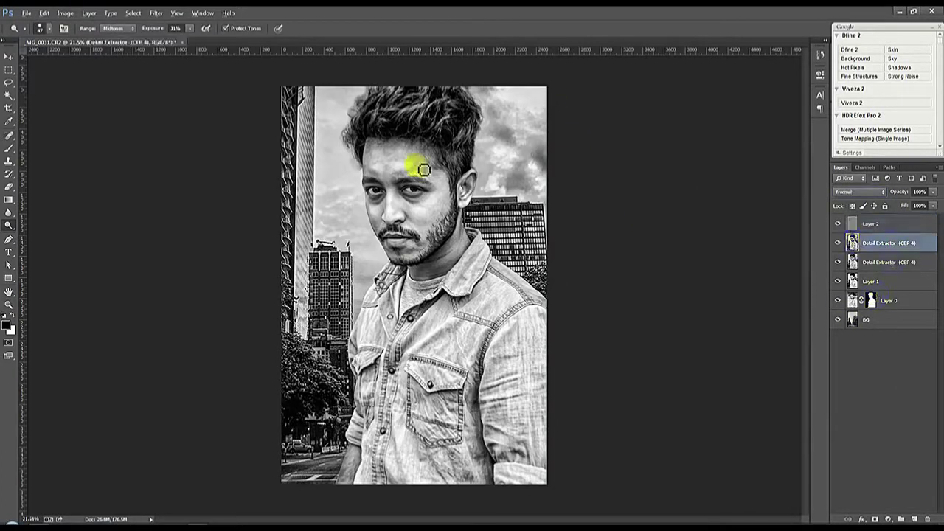
key("shift+plus")
key("shift+plus")
key("shift+plus")
key("shift+plus")
key("shift+plus")
key("shift+plus")
key("shift+plus")
key("shift+plus")
left_click(859, 192)
left_click(842, 320)
scroll(433, 192, "up", 2)
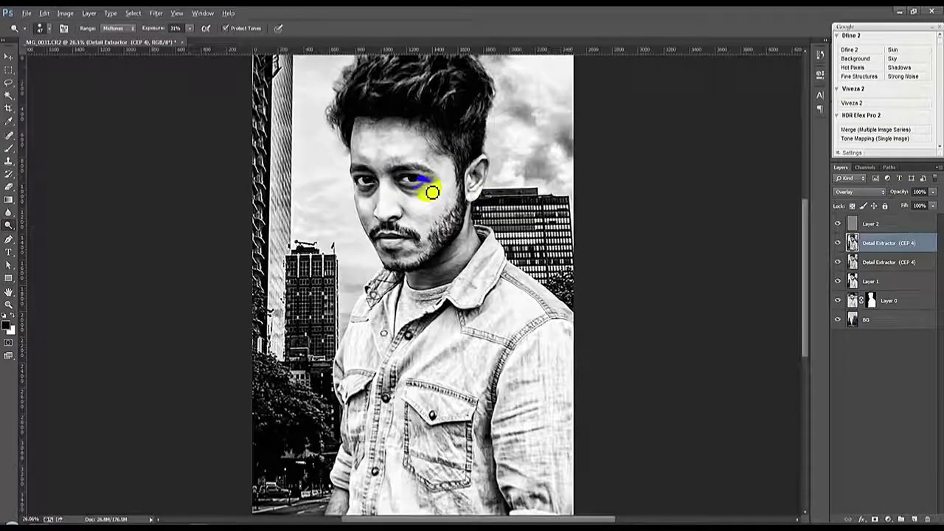
scroll(433, 192, "up", 2)
left_click(860, 192)
left_click(842, 321)
left_click(870, 223)
left_click(860, 192)
left_click(855, 198)
Step: Select the upper Detail Extractor layer and choose the Smudge Tool
left_click(872, 247)
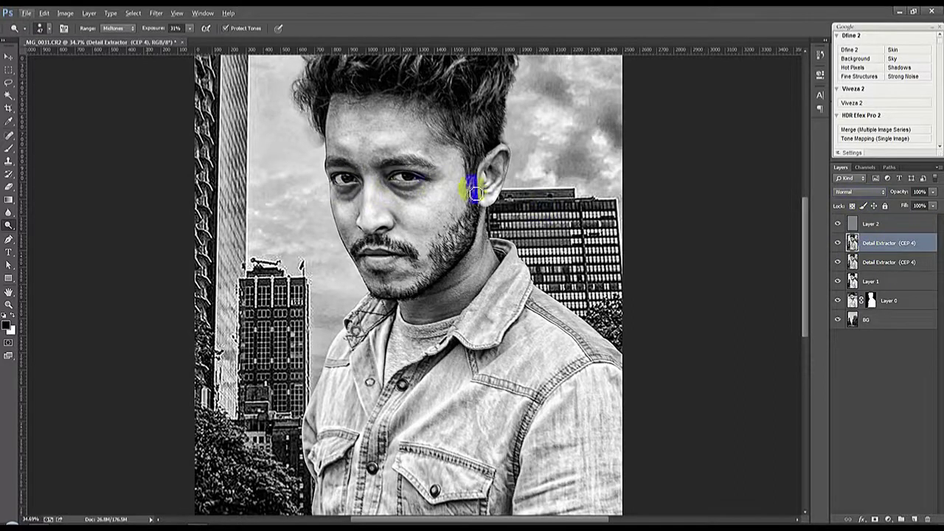
left_click(9, 225)
left_click(54, 229)
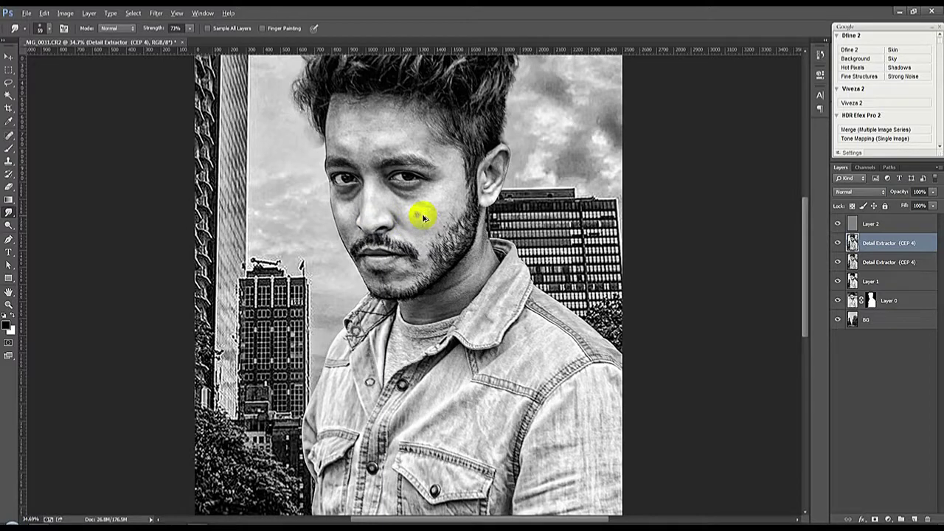
Step: Smudge the cheek and under-eye skin smooth at 10% strength with a soft brush
scroll(425, 214, "up", 5)
mouse_move(432, 222)
left_mouse_down()
mouse_move(431, 233)
mouse_move(437, 210)
left_mouse_up()
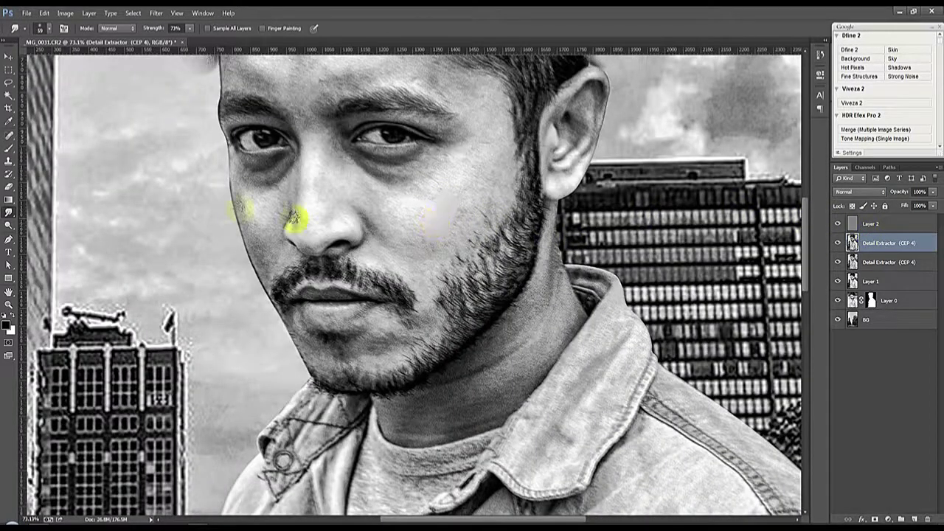
left_click(418, 238)
left_click_drag(422, 231, 457, 172)
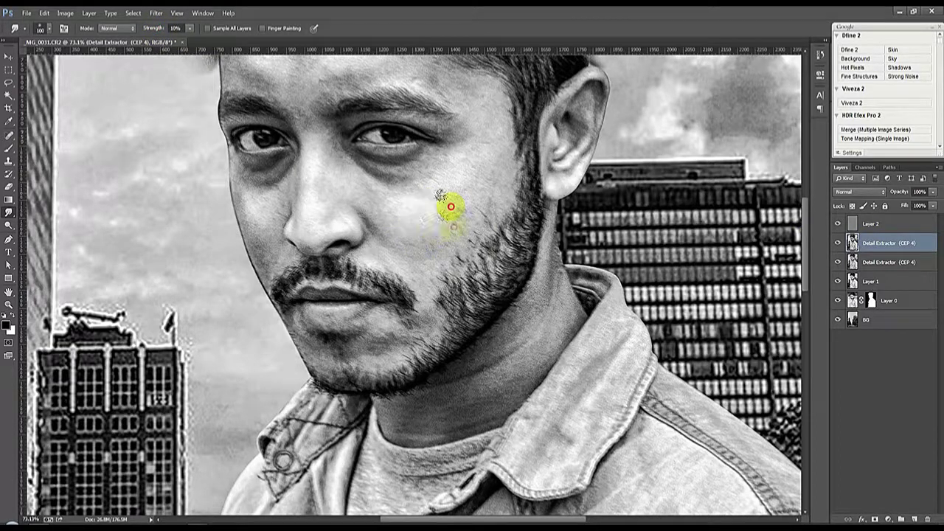
right_click(457, 173)
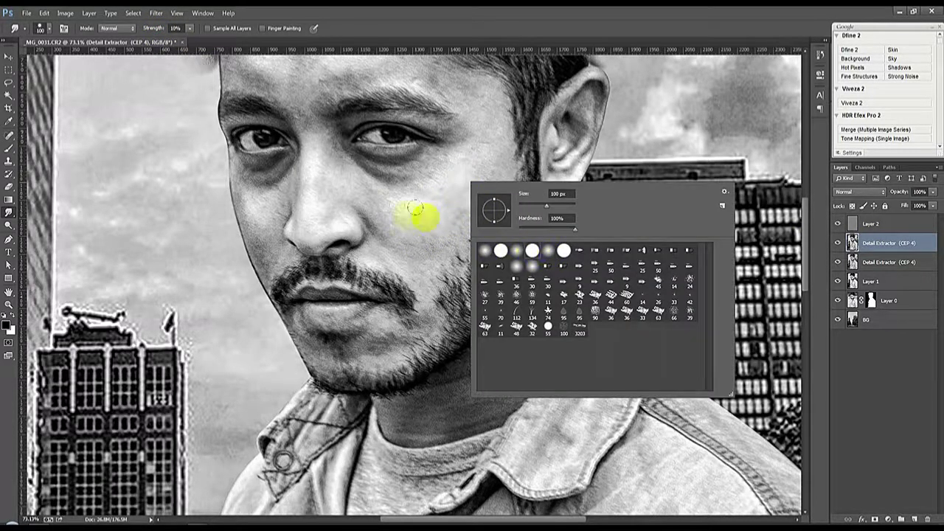
left_click(450, 188)
mouse_move(450, 187)
left_mouse_down()
mouse_move(385, 219)
mouse_move(424, 219)
mouse_move(332, 169)
mouse_move(331, 200)
mouse_move(312, 211)
mouse_move(311, 151)
left_mouse_up()
left_click_drag(467, 188, 446, 197)
mouse_move(501, 175)
left_mouse_down()
mouse_move(463, 152)
mouse_move(490, 187)
left_mouse_up()
left_click_drag(453, 233, 475, 192)
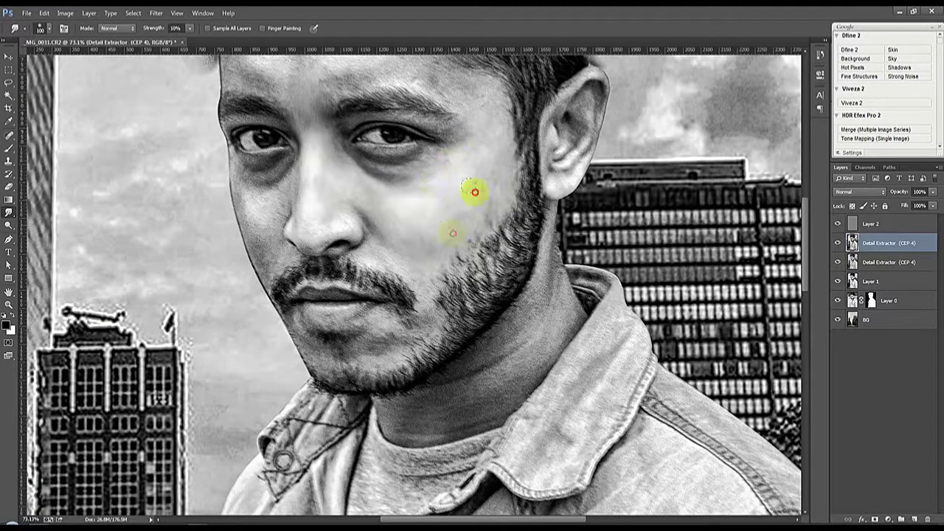
Step: Smooth the forehead, the skin along the eyebrow and the dark under-eye area
scroll(474, 199, "up", 3)
scroll(479, 200, "up", 2)
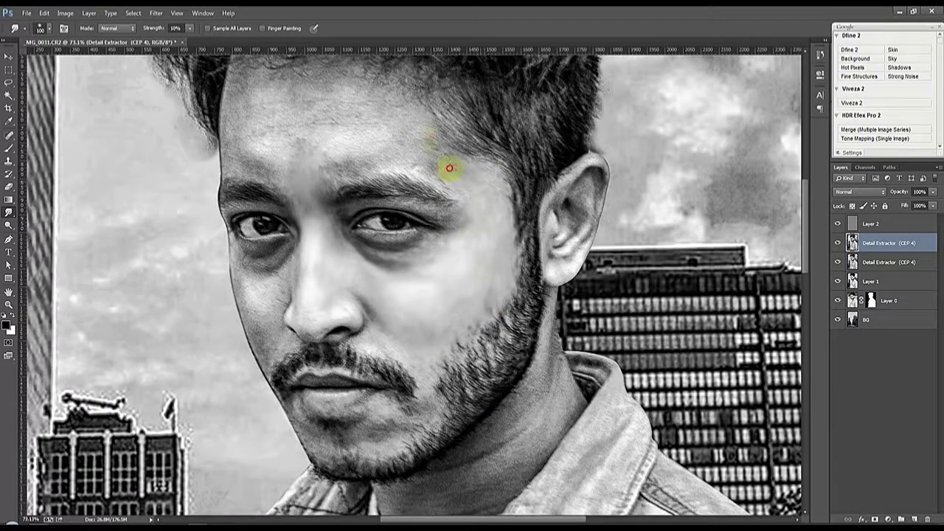
mouse_move(241, 102)
left_mouse_down()
mouse_move(299, 141)
mouse_move(421, 160)
mouse_move(242, 161)
left_mouse_up()
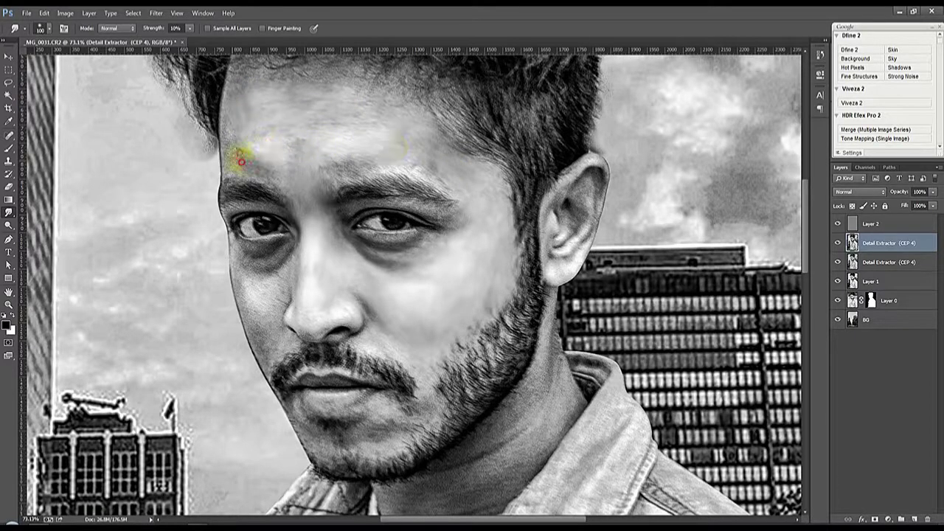
left_click_drag(370, 165, 445, 180)
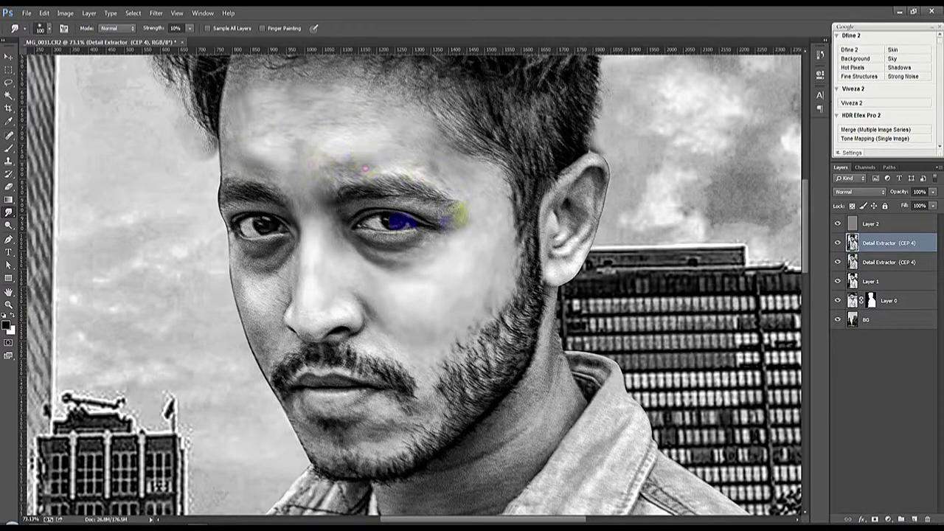
left_click_drag(248, 272, 267, 304)
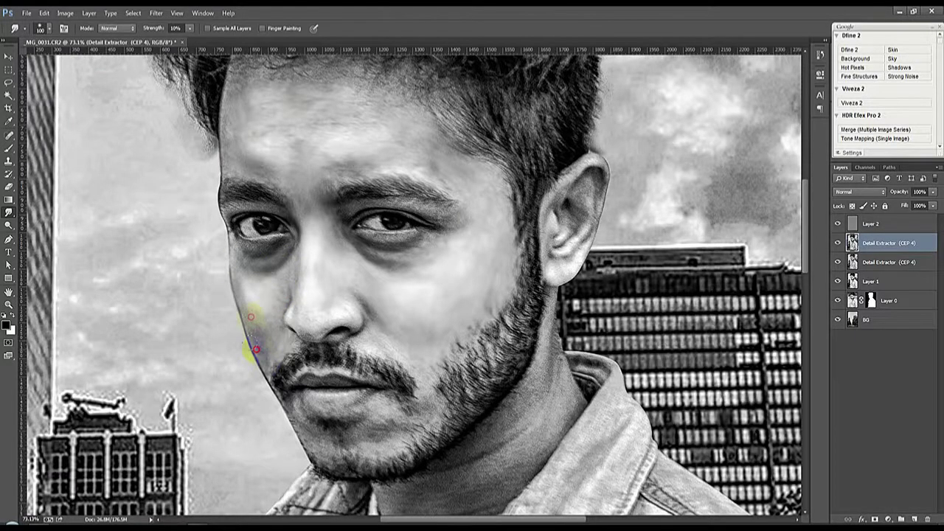
Step: Smooth the chin below the lip, beside the nostril, and the ear's rim and inner shading
scroll(369, 299, "down", 2)
scroll(376, 325, "down", 1)
left_click_drag(396, 349, 429, 331)
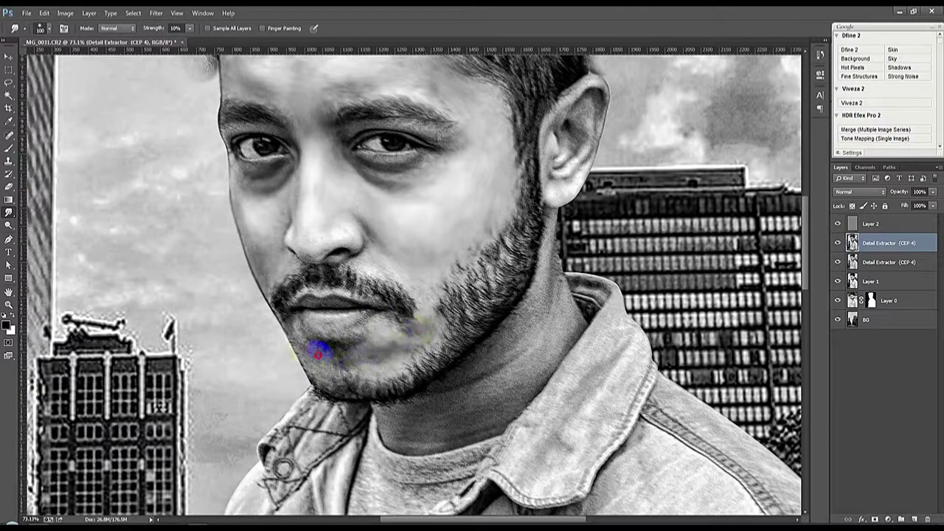
left_click_drag(311, 266, 309, 253)
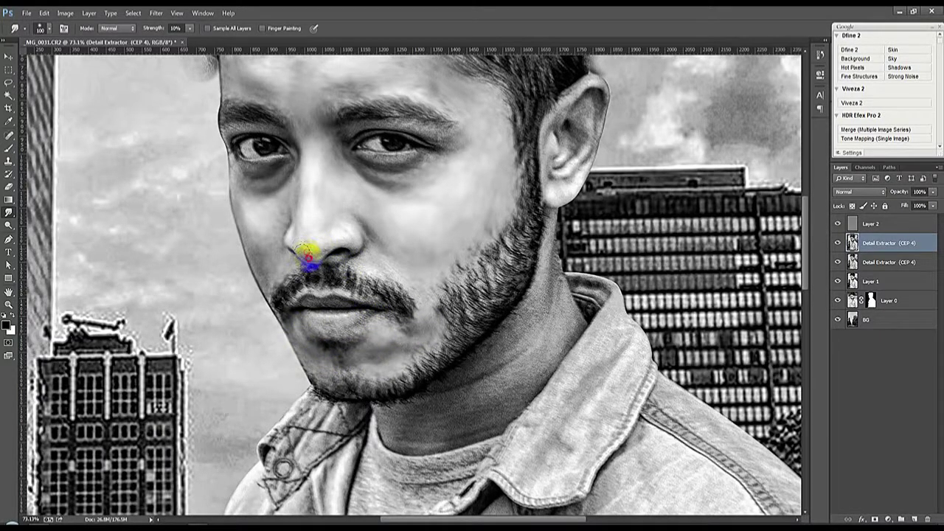
scroll(269, 222, "up", 1)
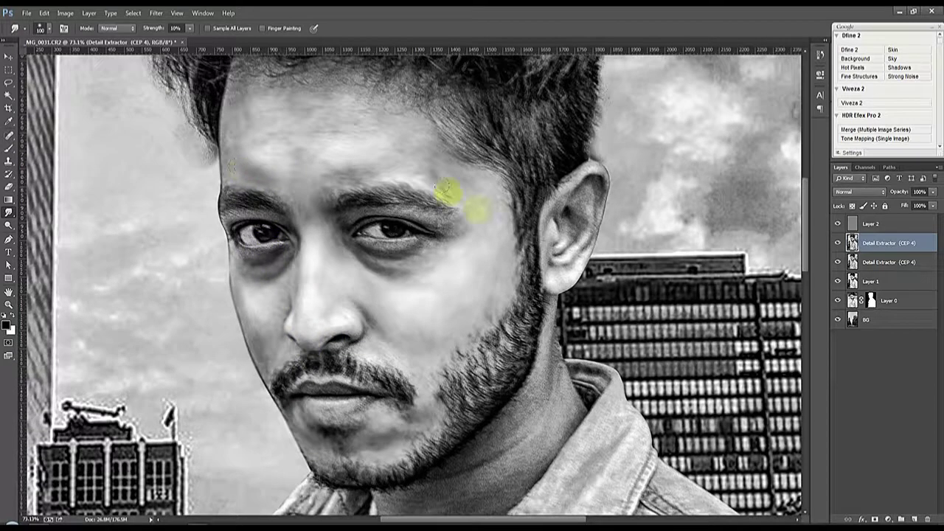
mouse_move(550, 202)
left_mouse_down()
mouse_move(586, 169)
mouse_move(597, 185)
left_mouse_up()
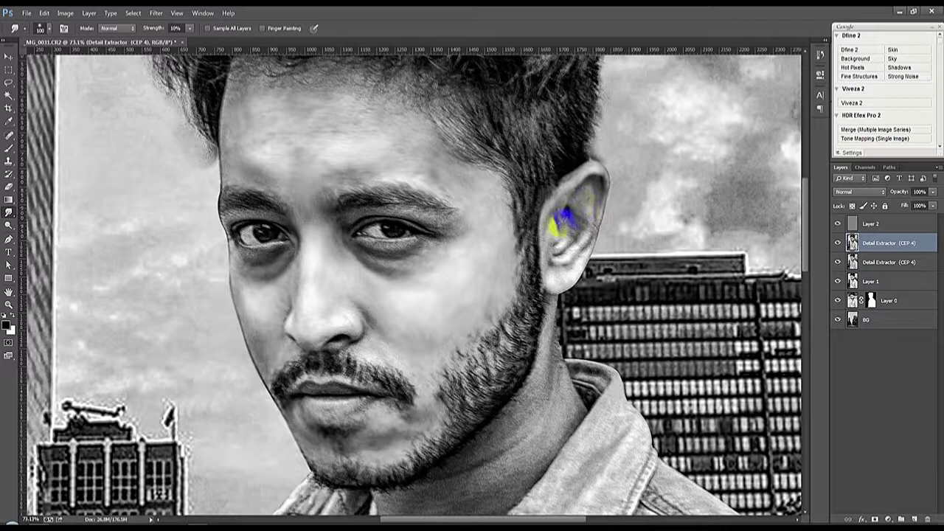
mouse_move(577, 228)
left_mouse_down()
mouse_move(544, 276)
mouse_move(565, 278)
mouse_move(583, 243)
left_mouse_up()
left_click_drag(582, 203, 544, 197)
Step: Smudge the chin-to-moustache area, neck, skin below the nose and cheek beside the moustache
scroll(415, 349, "down", 5)
mouse_move(364, 339)
left_mouse_down()
mouse_move(331, 331)
mouse_move(343, 316)
mouse_move(306, 312)
mouse_move(338, 295)
left_mouse_up()
scroll(372, 352, "down", 3)
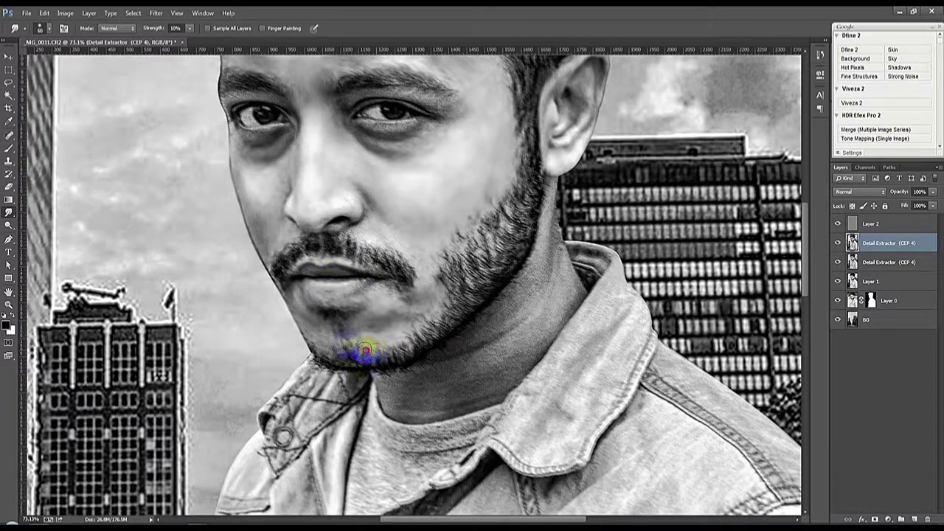
left_click_drag(428, 411, 453, 389)
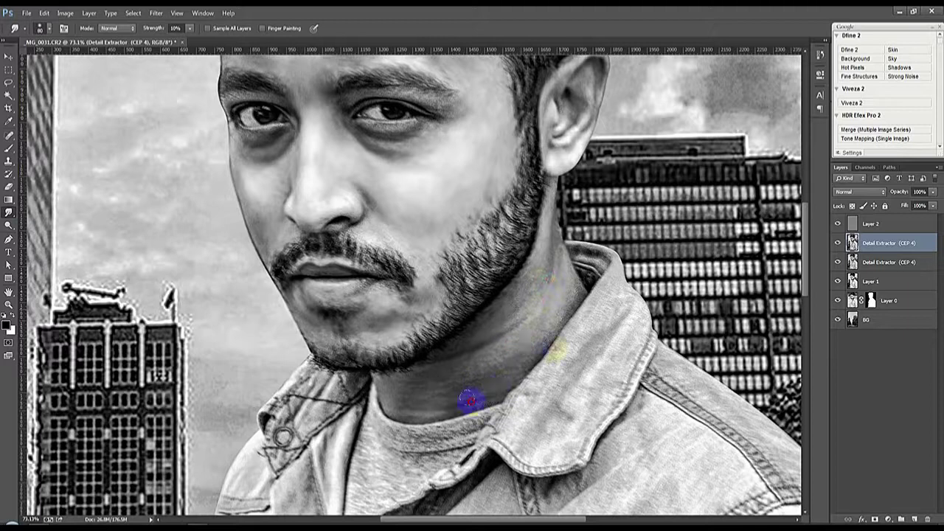
left_click_drag(392, 251, 357, 234)
mouse_move(264, 211)
left_mouse_down()
mouse_move(277, 237)
mouse_move(378, 291)
left_mouse_up()
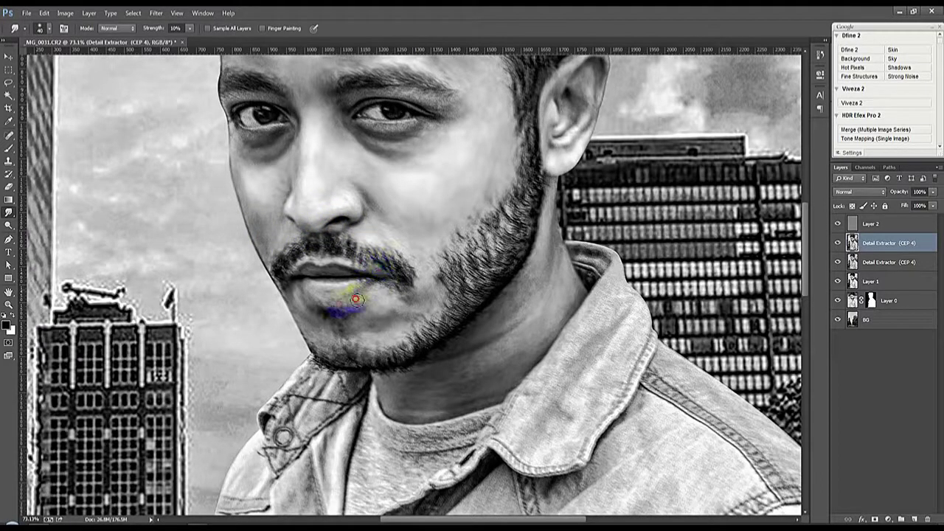
Step: Smooth the neck below the chin, the jaw edge up to the ear, and around the eye
left_click_drag(324, 353, 498, 323)
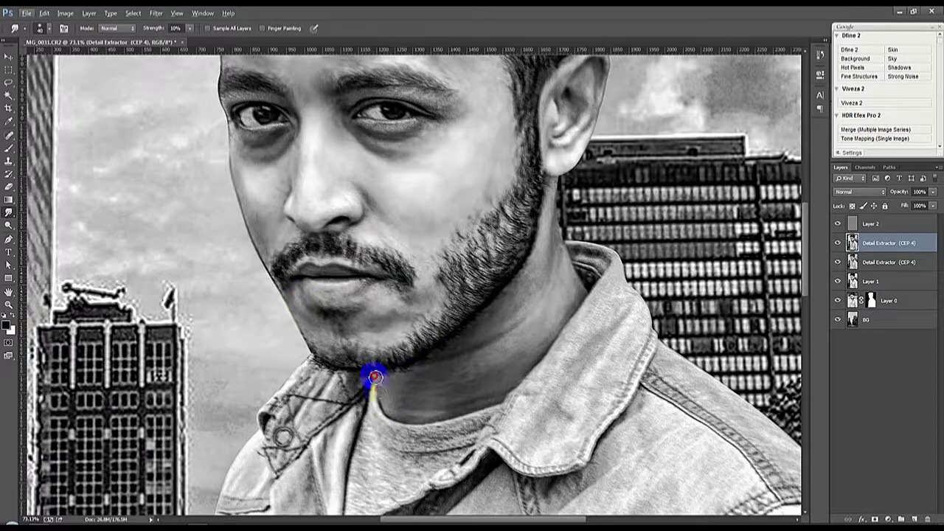
left_click_drag(603, 258, 525, 144)
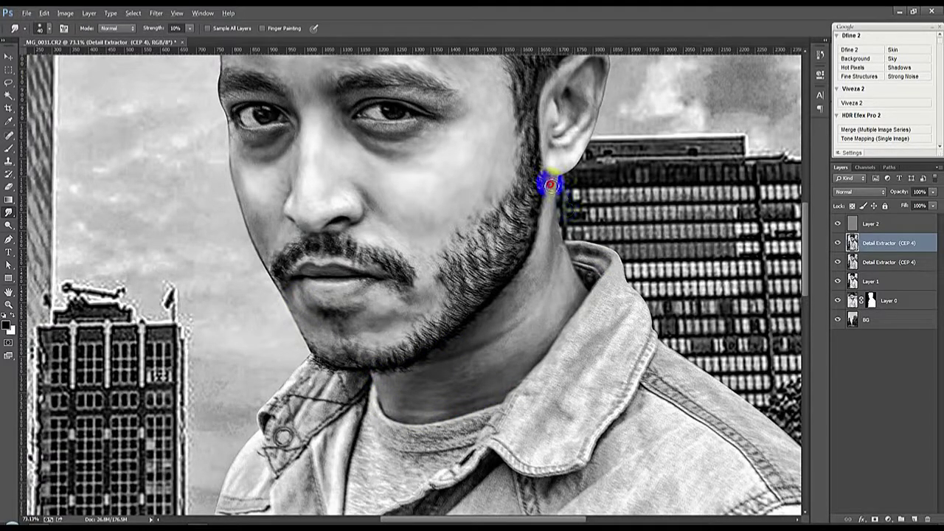
scroll(449, 253, "down", 1)
scroll(418, 133, "up", 1)
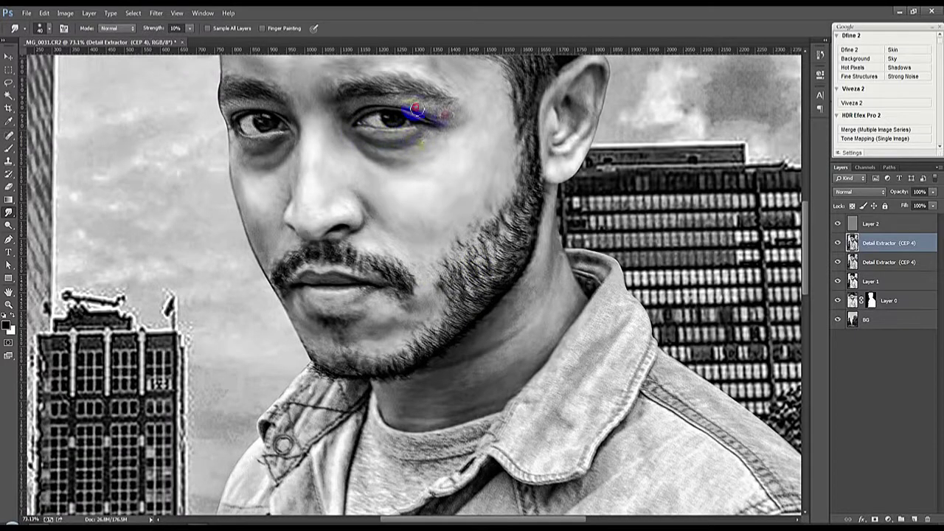
mouse_move(453, 99)
left_mouse_down()
mouse_move(291, 137)
mouse_move(229, 136)
mouse_move(253, 160)
left_mouse_up()
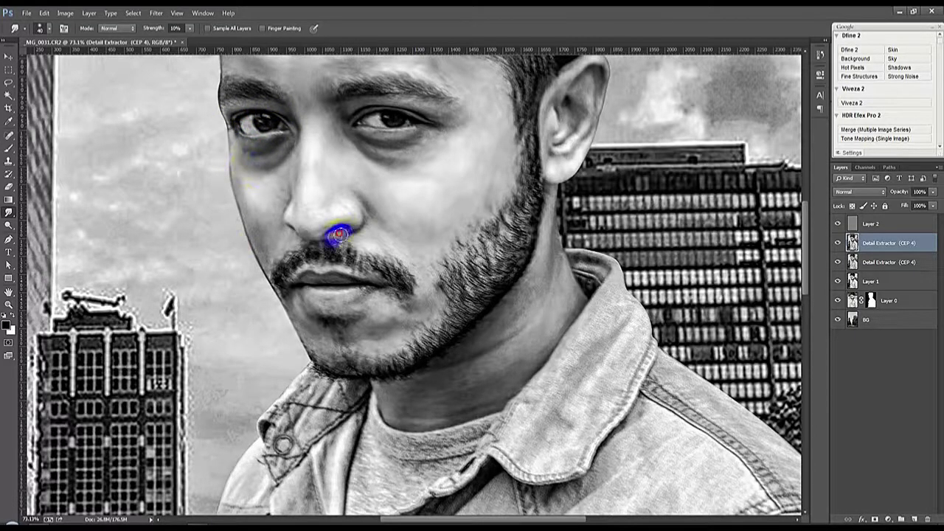
scroll(339, 235, "down", 5)
scroll(391, 66, "up", 6)
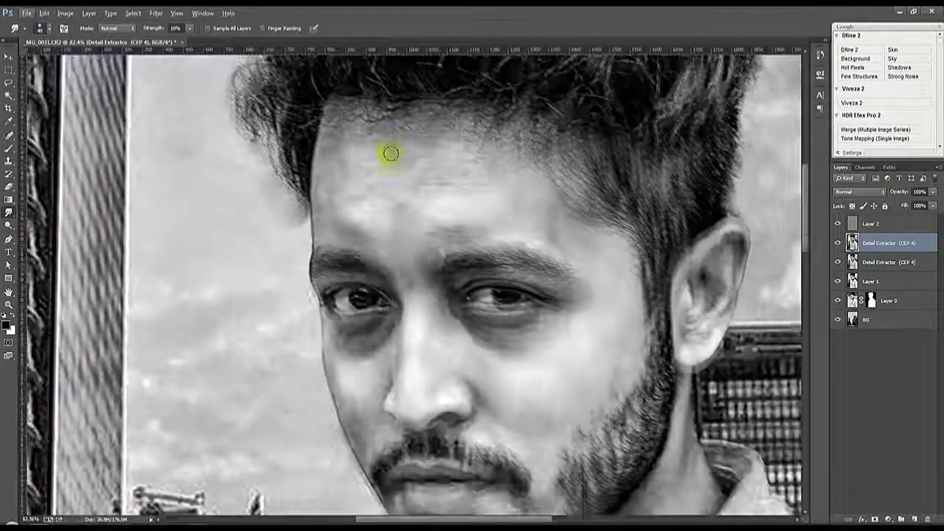
Step: Smudge the hair outline on both right and left sides into the background at 10% strength
scroll(385, 170, "up", 3)
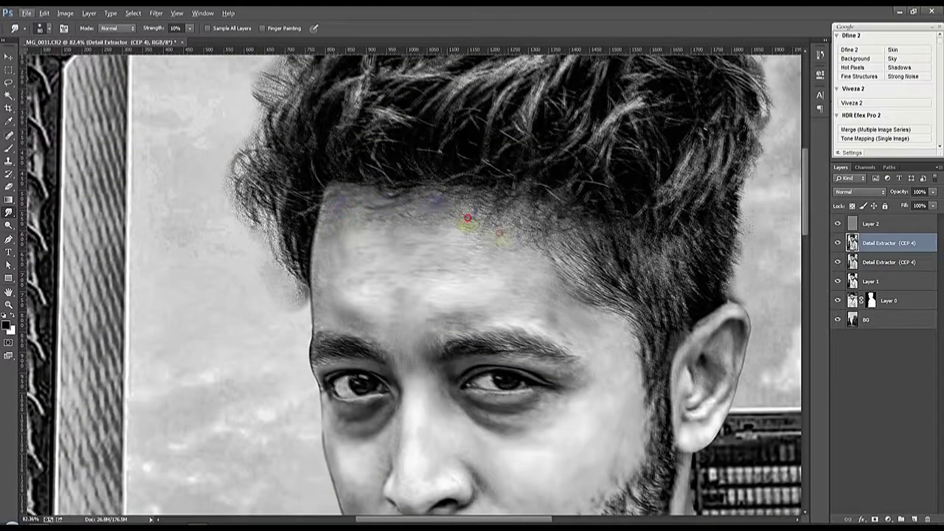
mouse_move(402, 185)
left_mouse_down()
mouse_move(549, 214)
mouse_move(561, 254)
mouse_move(616, 289)
mouse_move(583, 248)
left_mouse_up()
right_click(583, 247)
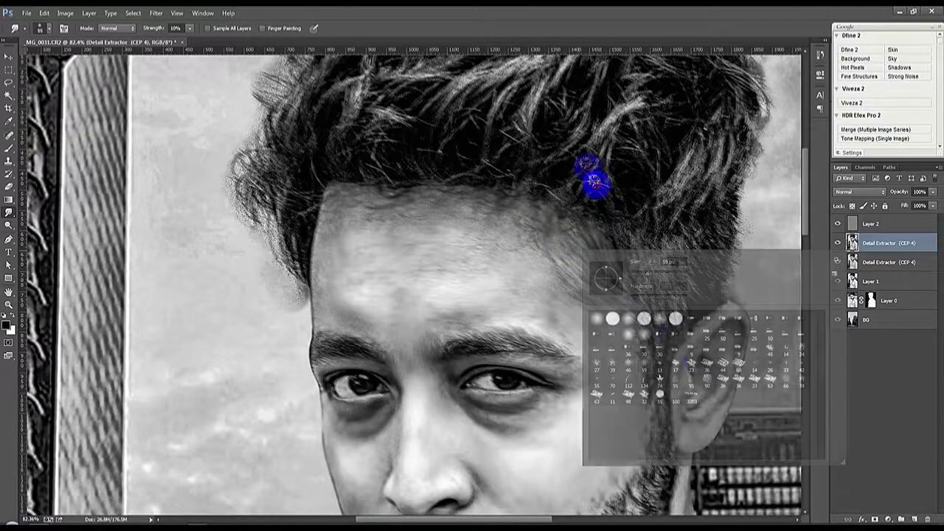
mouse_move(643, 254)
left_mouse_down()
mouse_move(651, 246)
mouse_move(675, 305)
mouse_move(687, 255)
mouse_move(713, 255)
mouse_move(742, 225)
mouse_move(727, 264)
mouse_move(723, 200)
mouse_move(751, 185)
left_mouse_up()
left_click_drag(752, 133, 686, 182)
left_click_drag(302, 247, 296, 302)
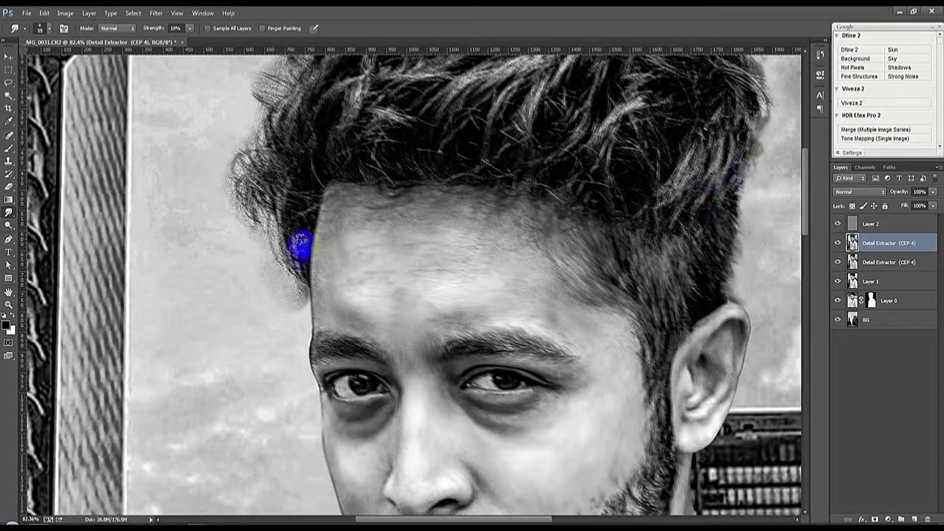
left_click(264, 246)
mouse_move(255, 248)
left_mouse_down()
mouse_move(243, 143)
mouse_move(274, 200)
mouse_move(302, 318)
mouse_move(253, 101)
mouse_move(248, 148)
left_mouse_up()
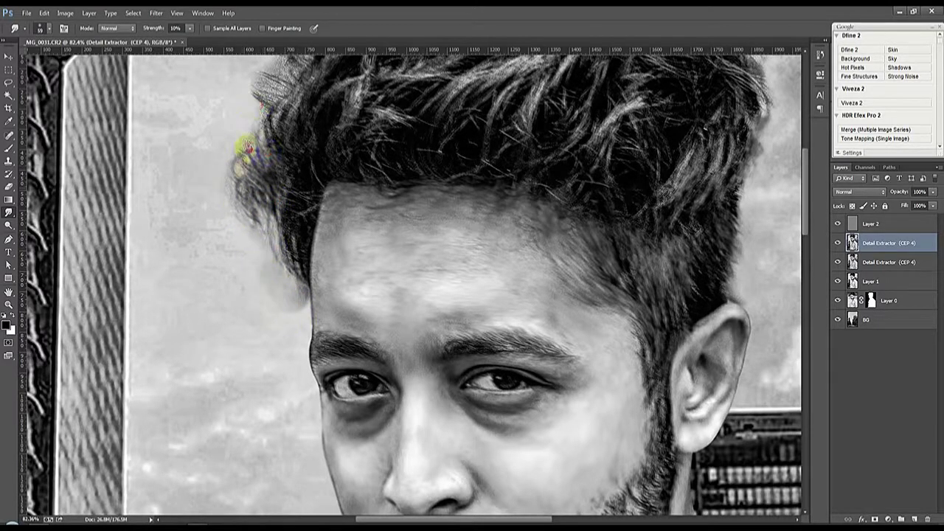
mouse_move(283, 55)
left_mouse_down()
mouse_move(274, 85)
mouse_move(280, 211)
left_mouse_up()
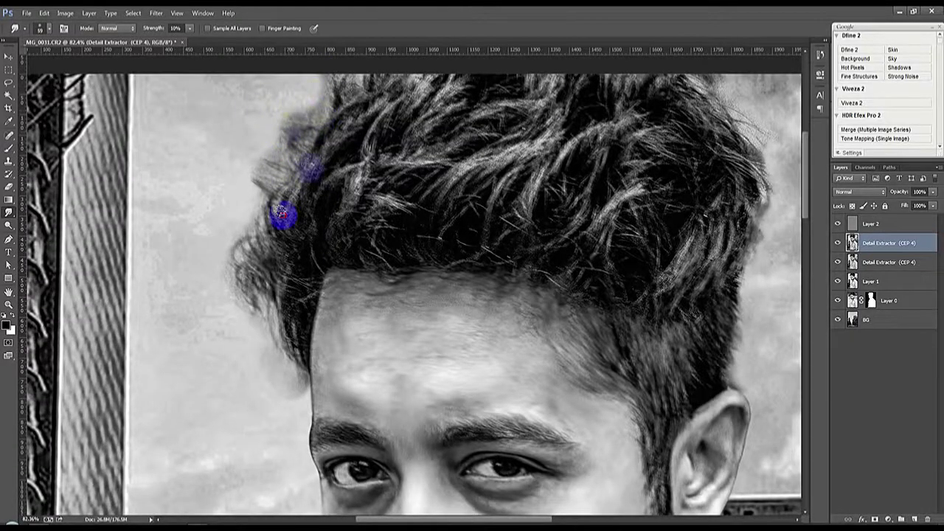
left_click_drag(749, 124, 757, 162)
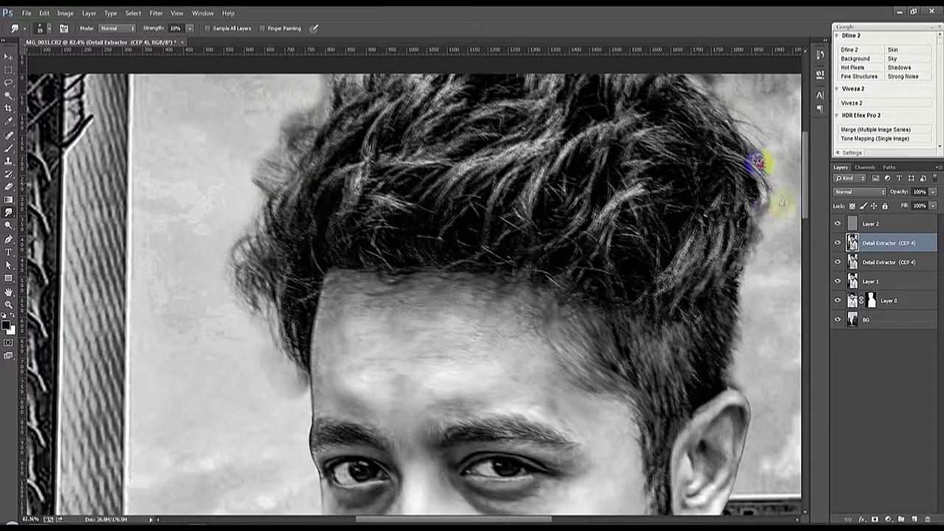
left_click_drag(523, 215, 325, 472)
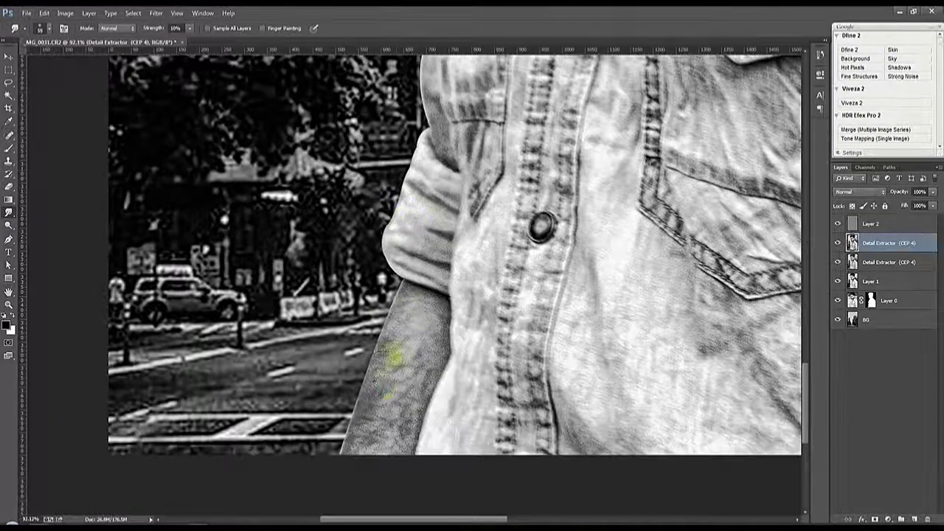
Step: Smudge the lower and outer arm edges into the street background
left_click_drag(381, 395, 354, 468)
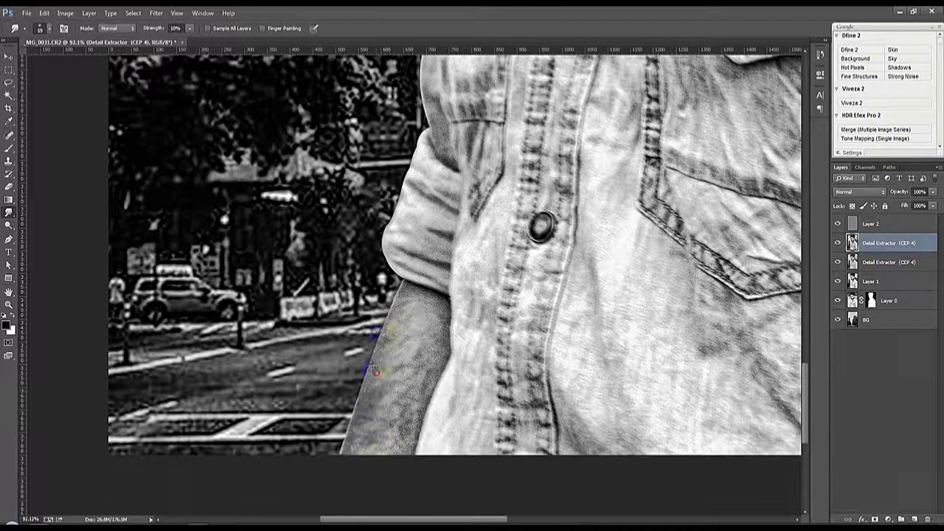
left_click_drag(406, 331, 442, 314)
left_click_drag(415, 384, 394, 465)
left_click_drag(442, 385, 394, 278)
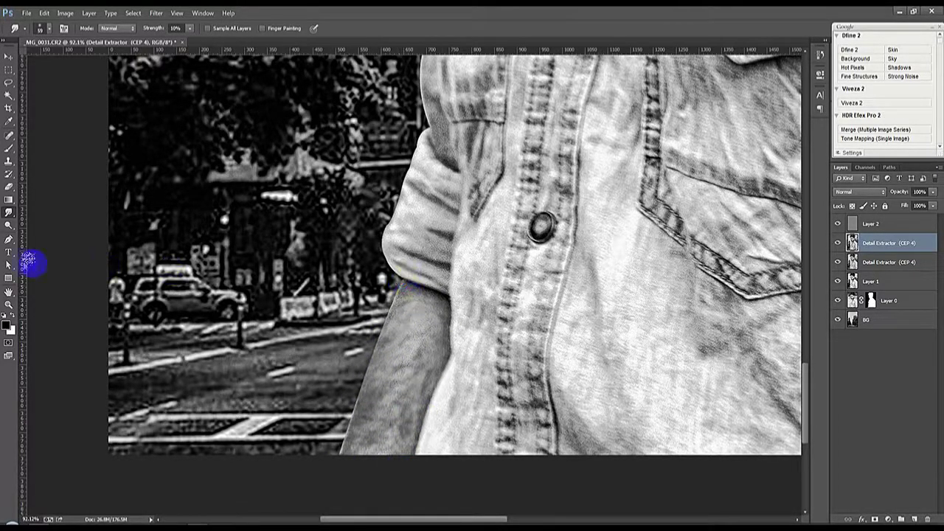
Step: Blur the arm, shirt and shoulder edges against the trees with the Blur tool
right_click(10, 214)
left_click(41, 209)
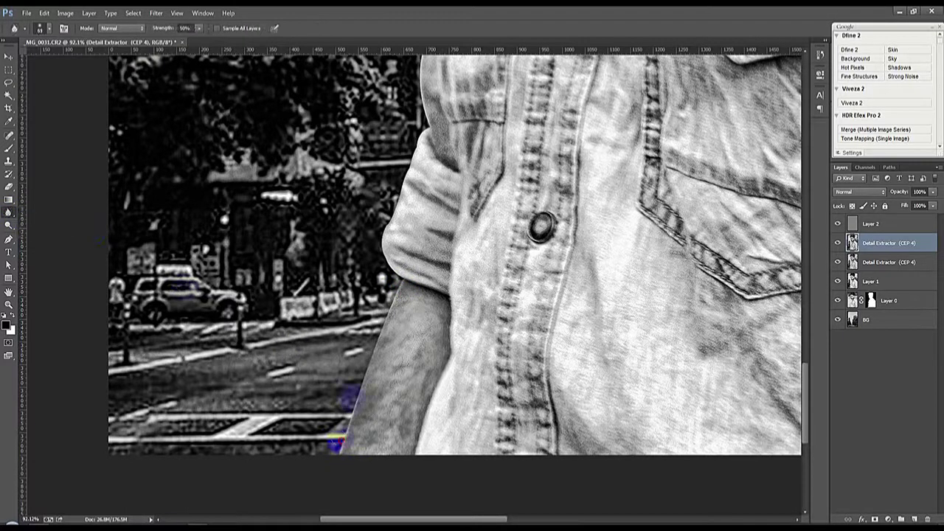
mouse_move(396, 304)
left_mouse_down()
mouse_move(386, 235)
mouse_move(417, 121)
left_mouse_up()
scroll(418, 124, "up", 4)
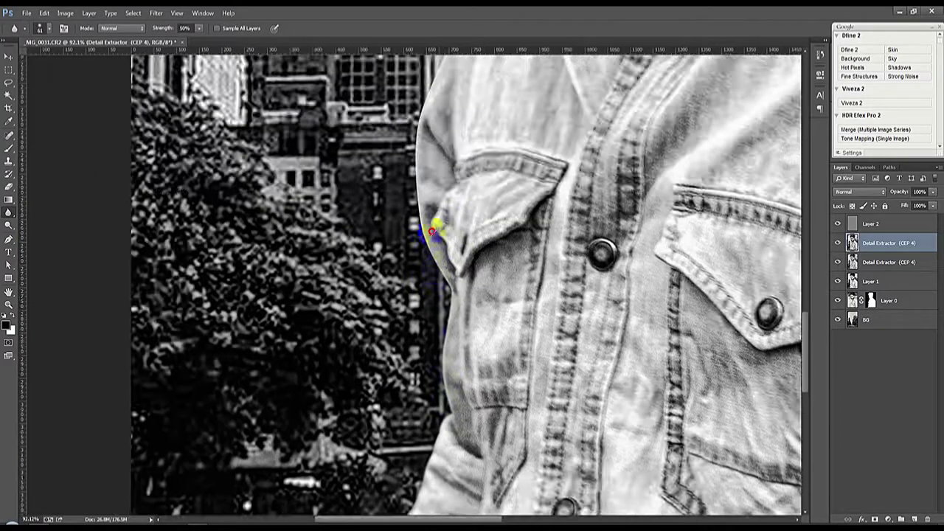
left_click_drag(426, 228, 429, 99)
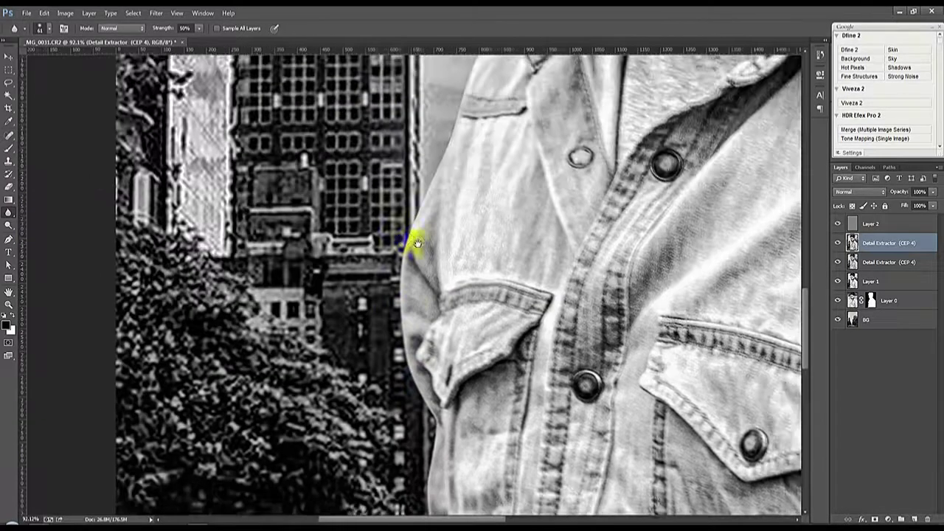
left_click_drag(417, 243, 416, 190)
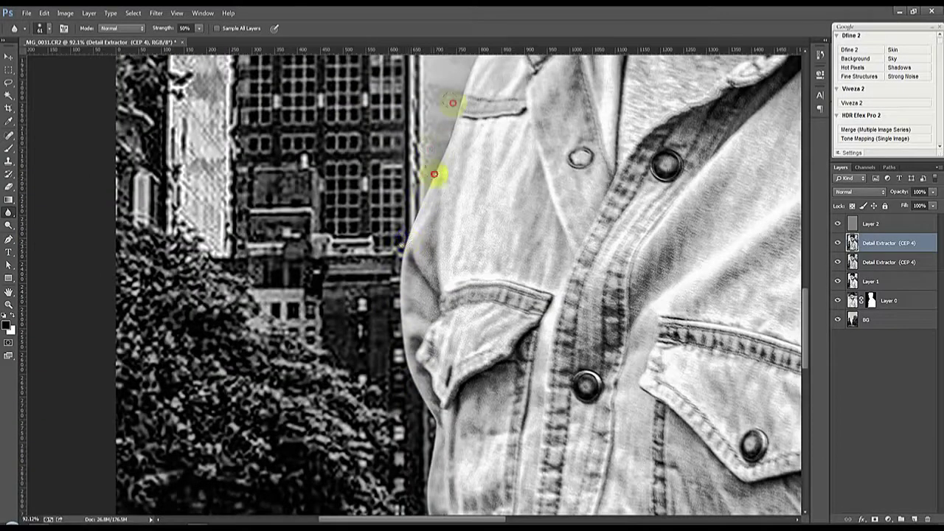
scroll(457, 147, "up", 5)
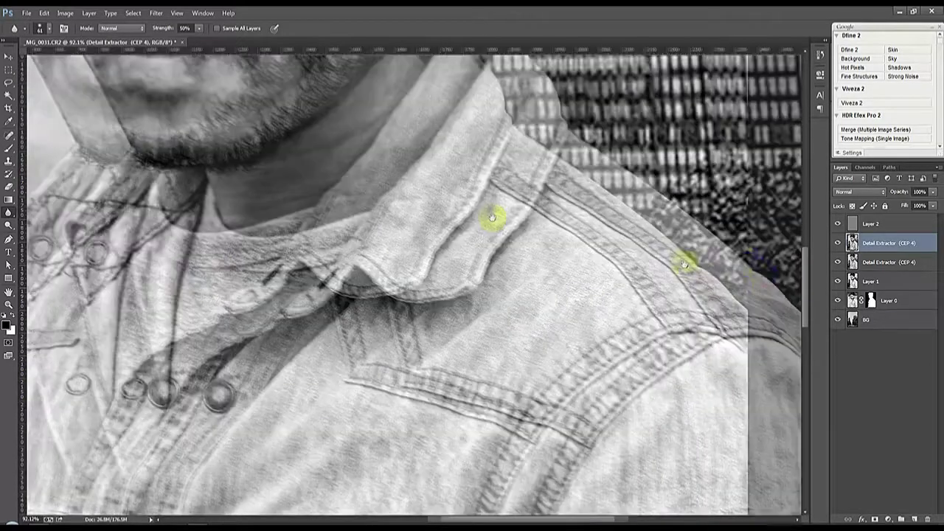
scroll(525, 258, "right", 5)
scroll(357, 116, "up", 5)
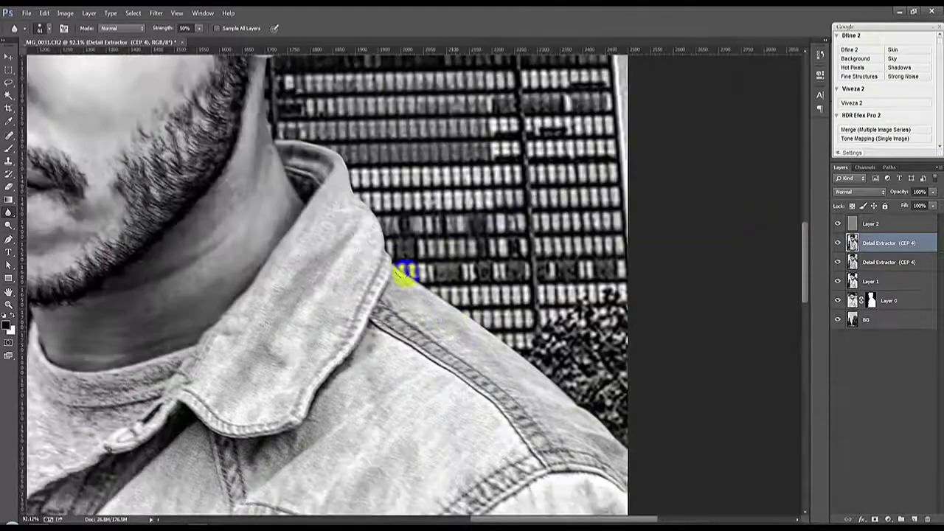
scroll(286, 110, "down", 1)
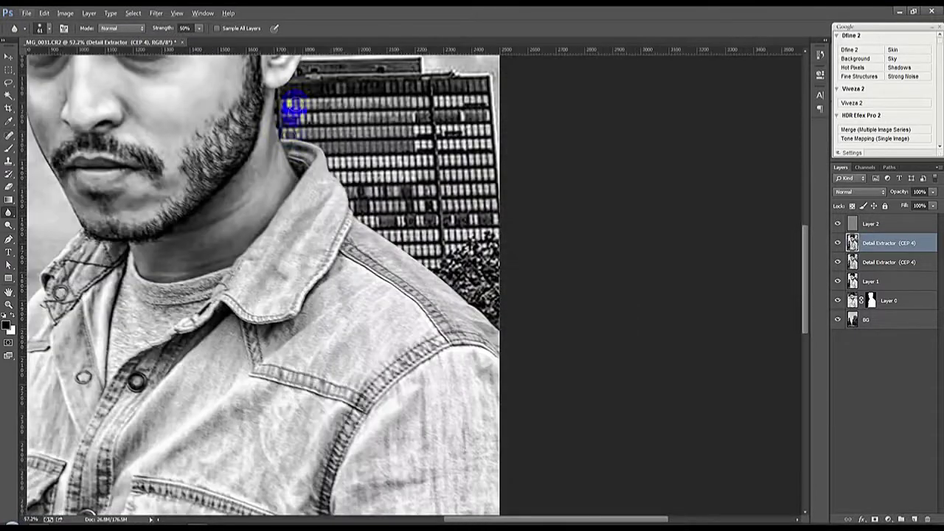
scroll(278, 74, "down", 1)
scroll(310, 126, "down", 2)
Step: Add a Levels adjustment (21, 0.95, 232) above Layer 2, then stamp visible layers into Layer 3
scroll(323, 162, "up", 2)
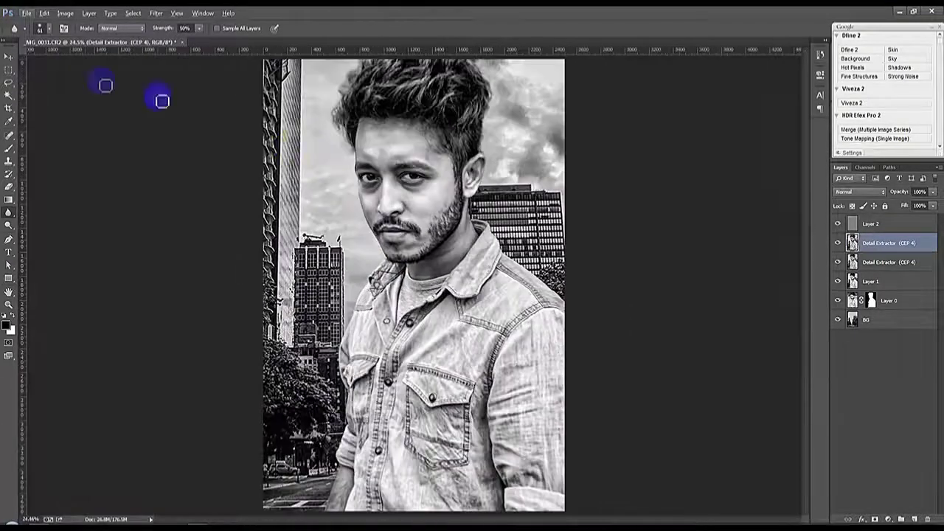
key("v")
left_click(899, 225)
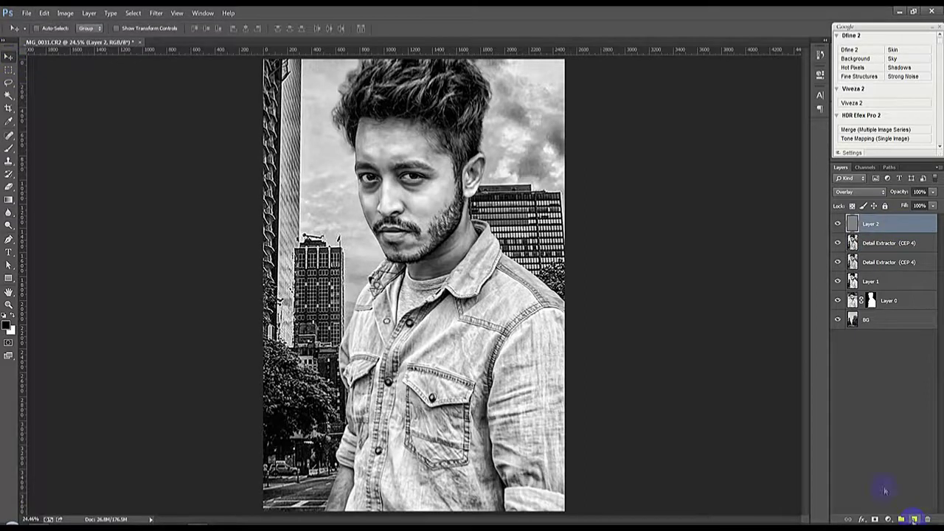
left_click(887, 519)
left_click(875, 359)
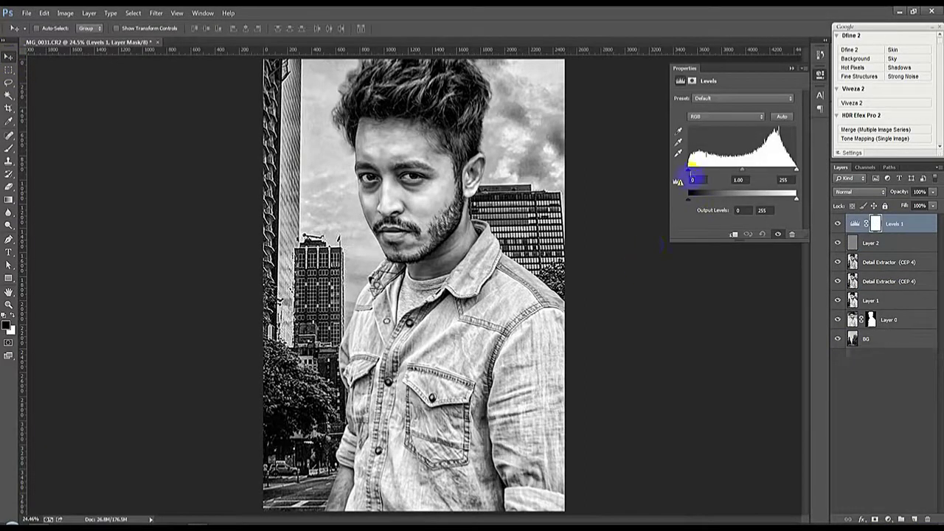
left_click_drag(689, 170, 696, 174)
left_click_drag(796, 170, 747, 171)
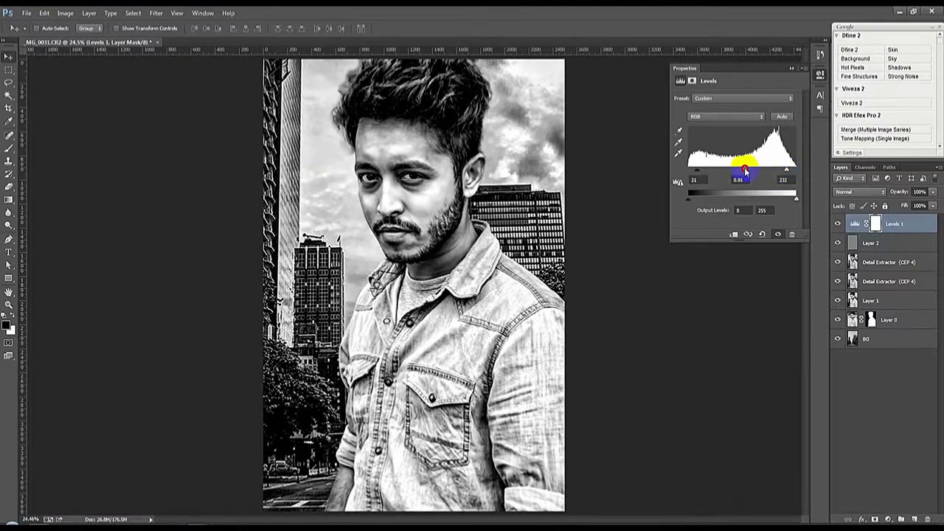
left_click(791, 68)
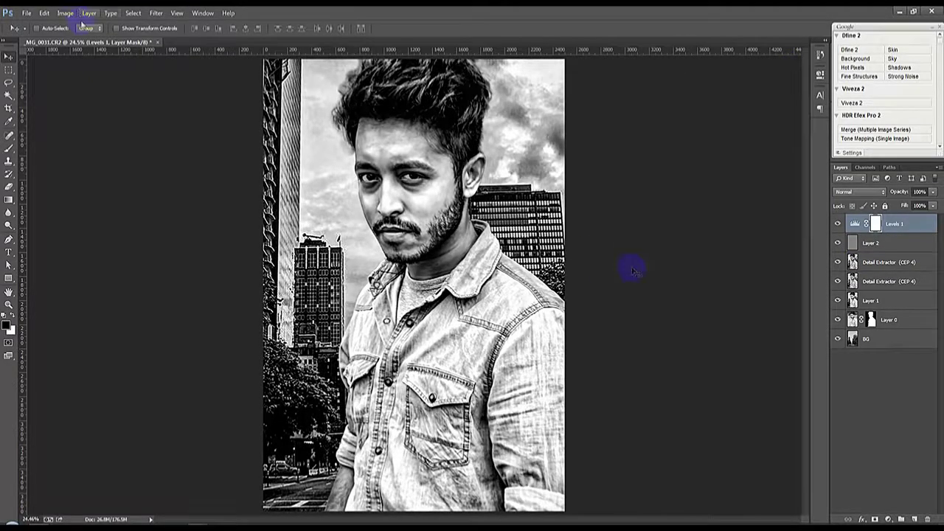
key("ctrl+shift+alt+e")
left_click(65, 12)
Step: Multiply Layer 3 onto itself with Apply Image, then add a darkening Camera Raw vignette
left_click(89, 155)
left_click(557, 159)
left_click(156, 13)
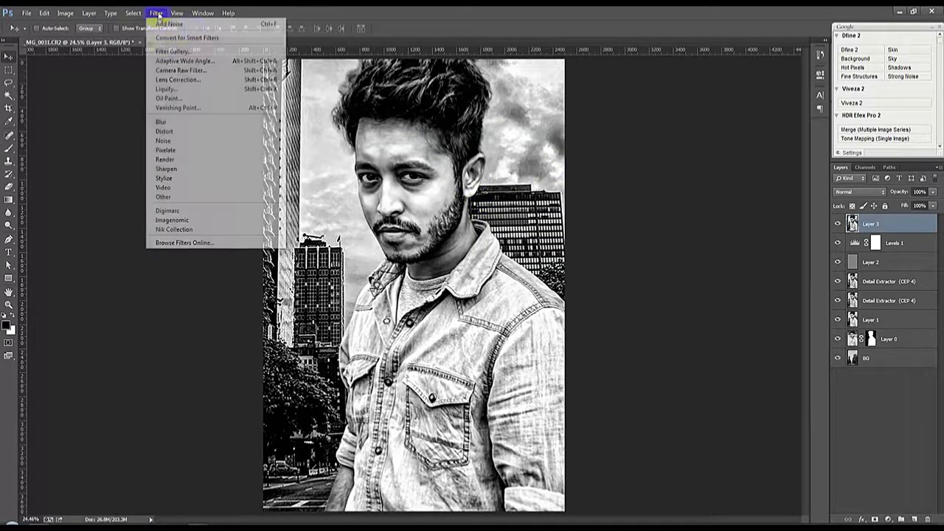
left_click(172, 71)
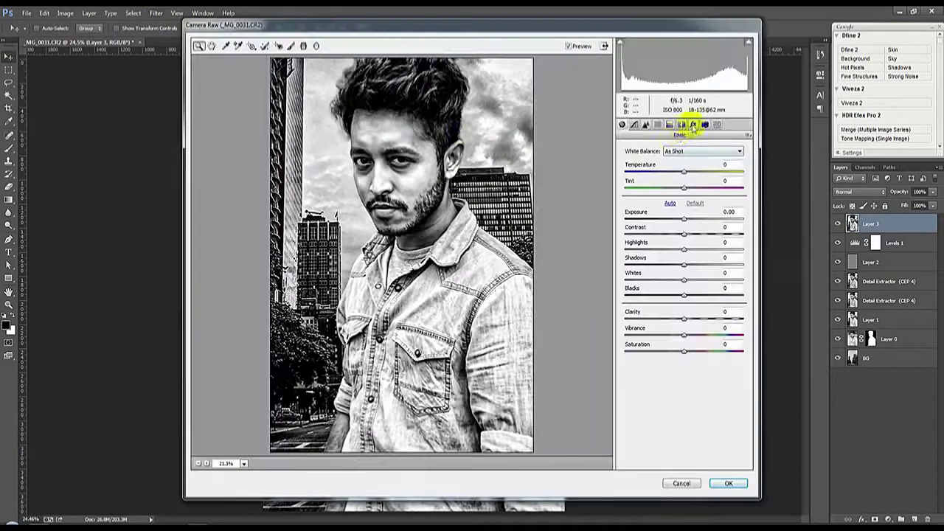
left_click(694, 126)
left_click_drag(686, 251, 640, 263)
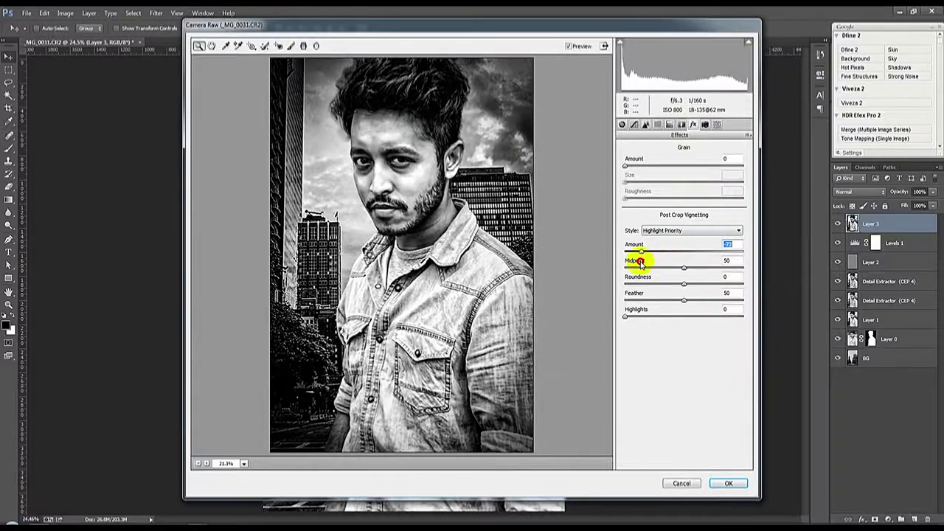
Step: Adjust the tone curve, set Exposure +0.15, Whites +50 and Clarity +27, and apply
left_click(634, 124)
mouse_move(684, 334)
left_mouse_down()
mouse_move(668, 331)
mouse_move(717, 352)
mouse_move(679, 355)
mouse_move(711, 352)
mouse_move(704, 348)
left_mouse_up()
mouse_move(684, 303)
left_mouse_down()
mouse_move(702, 317)
mouse_move(672, 317)
left_mouse_up()
left_click(622, 124)
left_click_drag(684, 220, 673, 234)
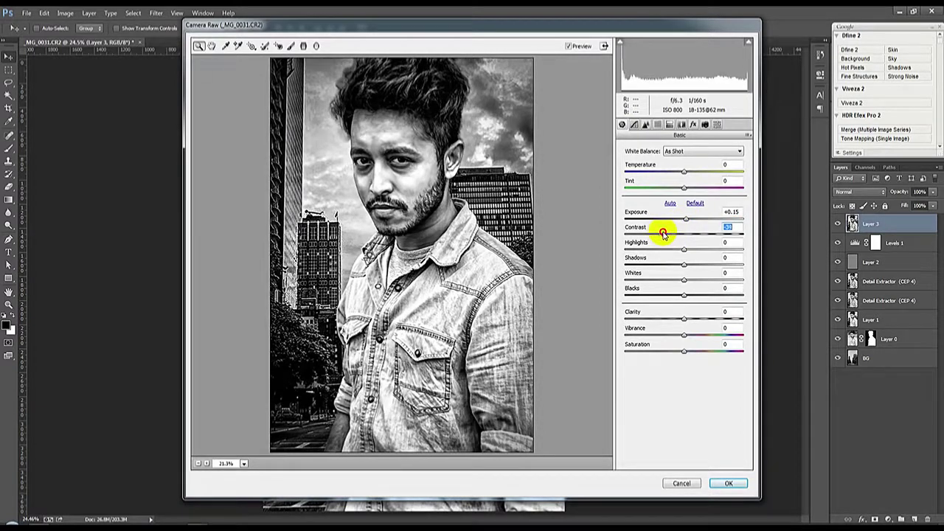
mouse_move(683, 280)
left_mouse_down()
mouse_move(666, 280)
mouse_move(713, 280)
left_mouse_up()
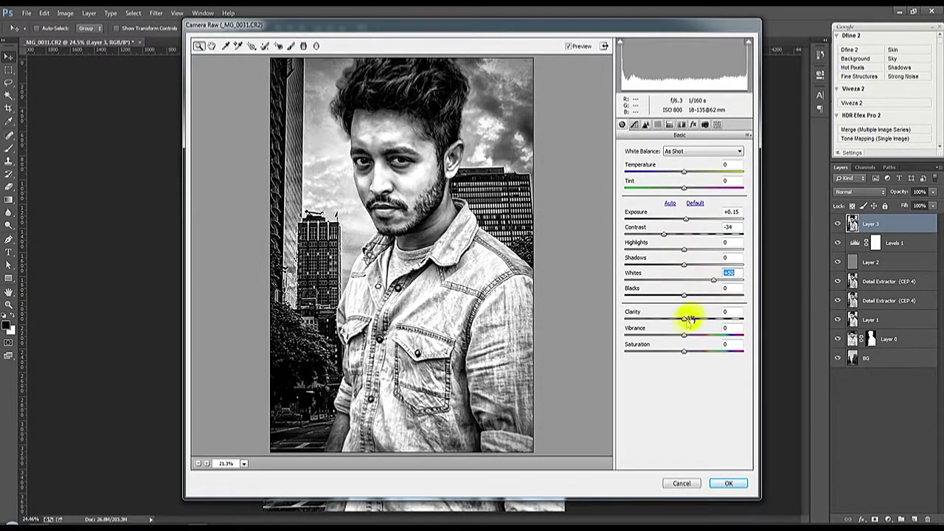
left_click_drag(688, 319, 703, 320)
left_click(729, 484)
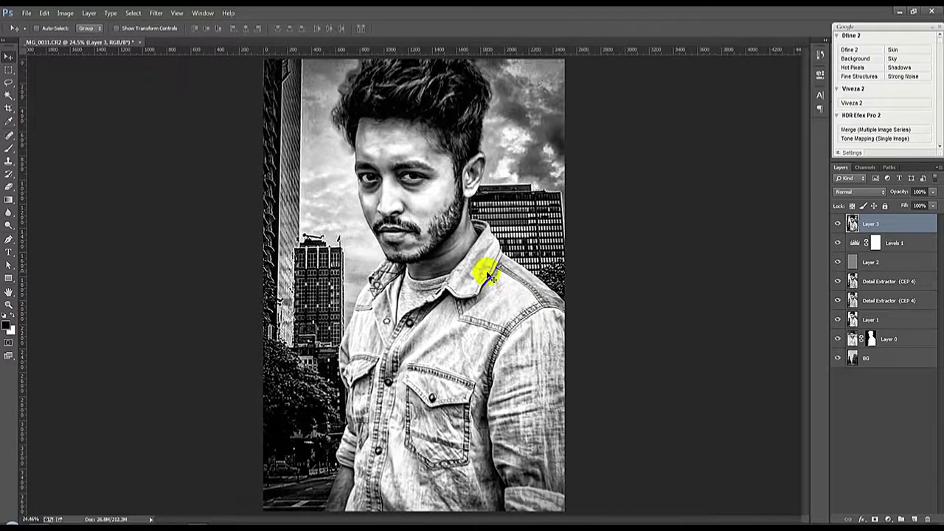
Step: Paint a large soft magenta glow with a white hot spot on a new layer
left_click(912, 520)
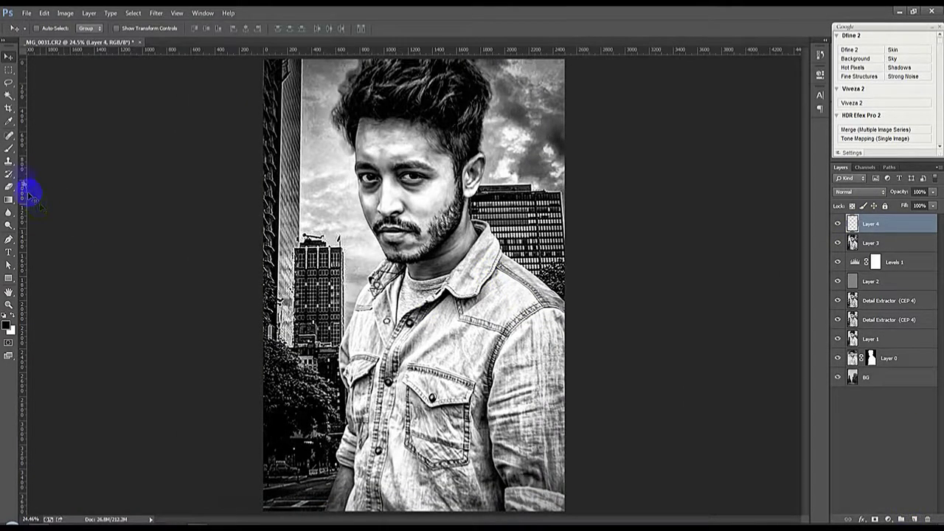
left_click(9, 148)
left_click(8, 325)
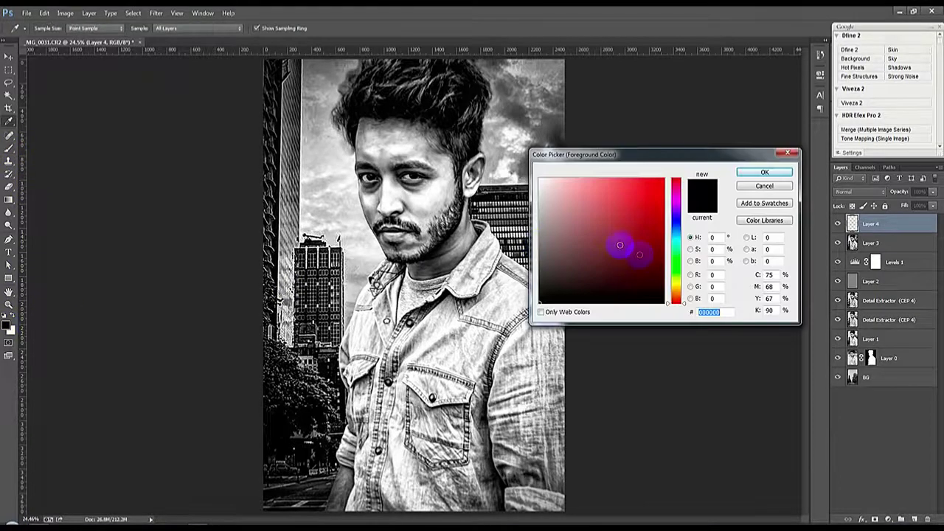
left_click_drag(686, 218, 681, 191)
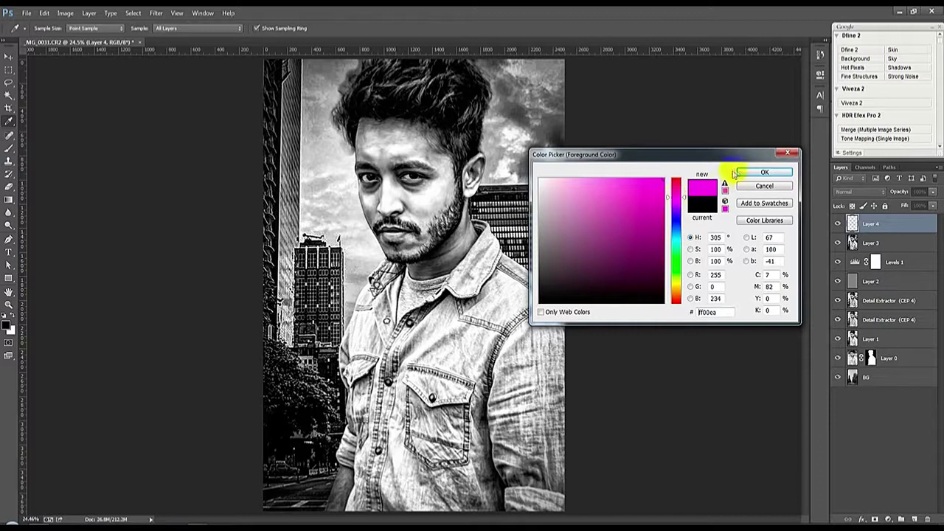
left_click(764, 172)
mouse_move(483, 234)
left_mouse_down()
mouse_move(469, 229)
mouse_move(401, 264)
left_mouse_up()
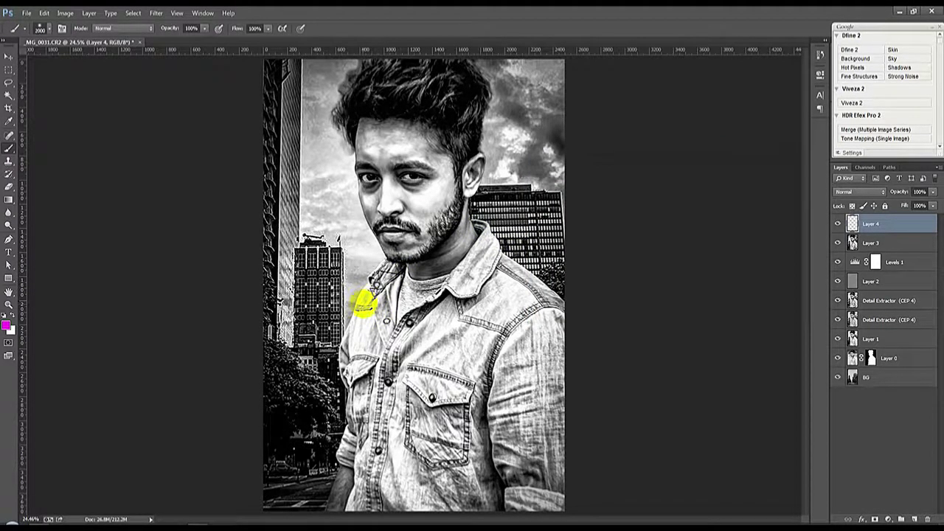
left_click(416, 356)
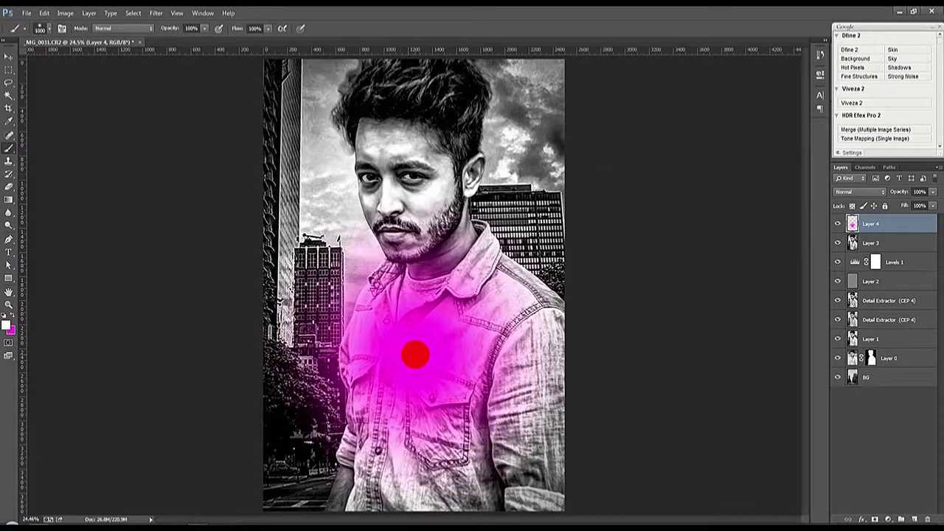
key("bracketleft")
key("bracketleft")
left_click(419, 353)
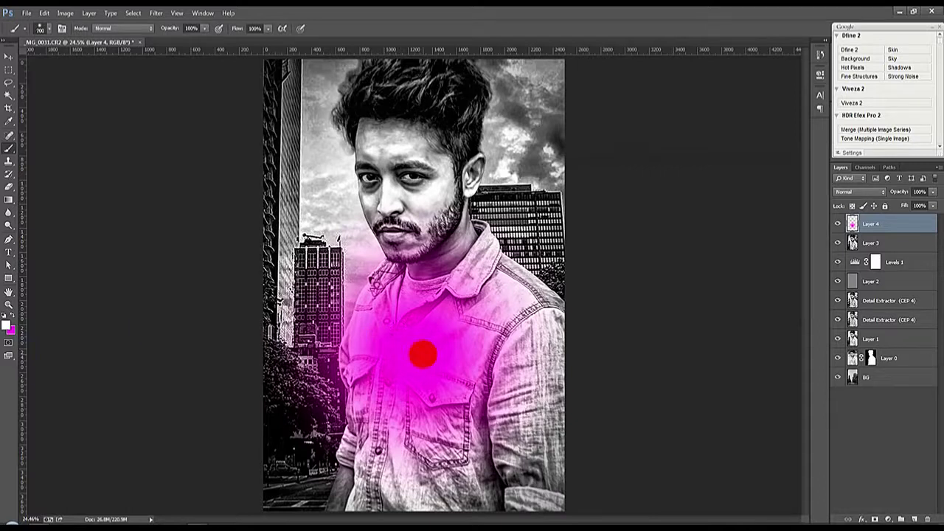
Step: Set the magenta glow layer to Screen and move it up toward the face
left_click(882, 194)
left_click(850, 270)
left_click(9, 56)
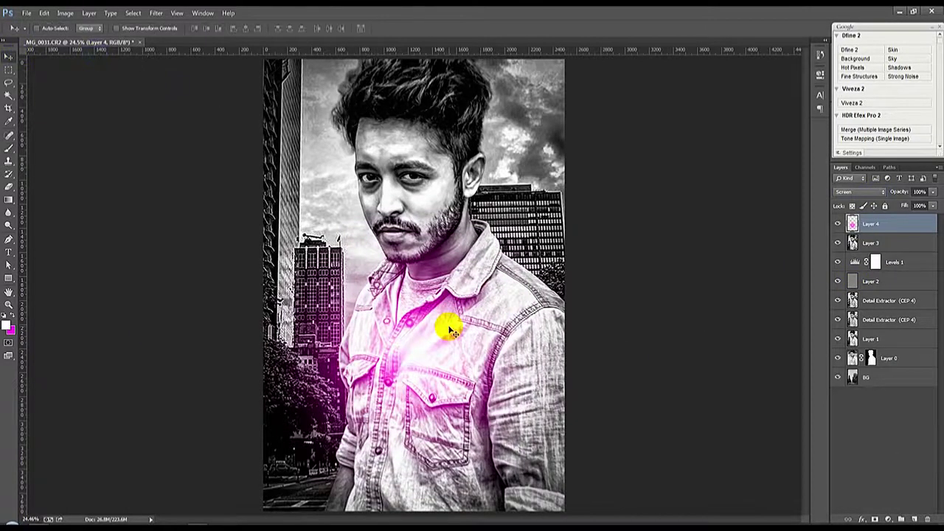
mouse_move(447, 327)
left_mouse_down()
mouse_move(409, 244)
mouse_move(381, 304)
left_mouse_up()
Step: Scale the magenta glow to about 83% and move it up behind the head
key("ctrl+t")
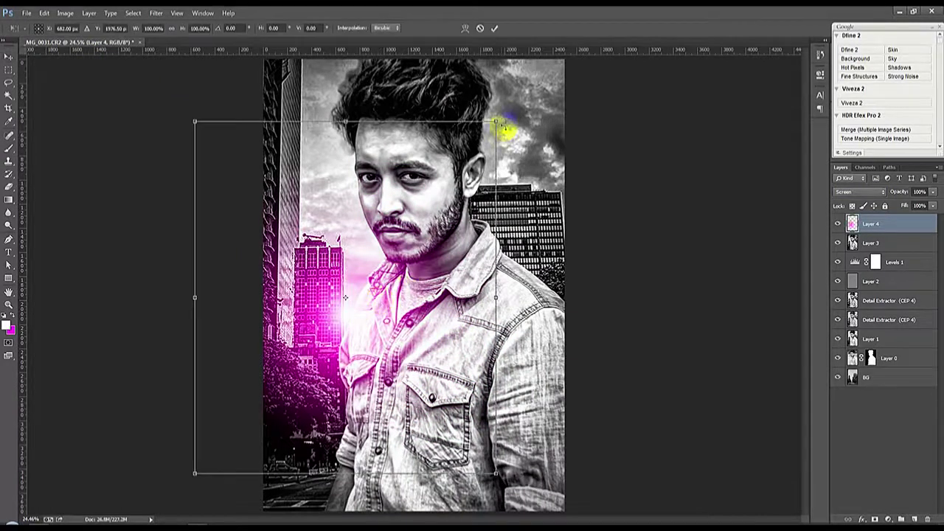
left_click_drag(506, 127, 580, 59)
mouse_move(531, 118)
left_mouse_down()
mouse_move(492, 179)
mouse_move(494, 198)
left_mouse_up()
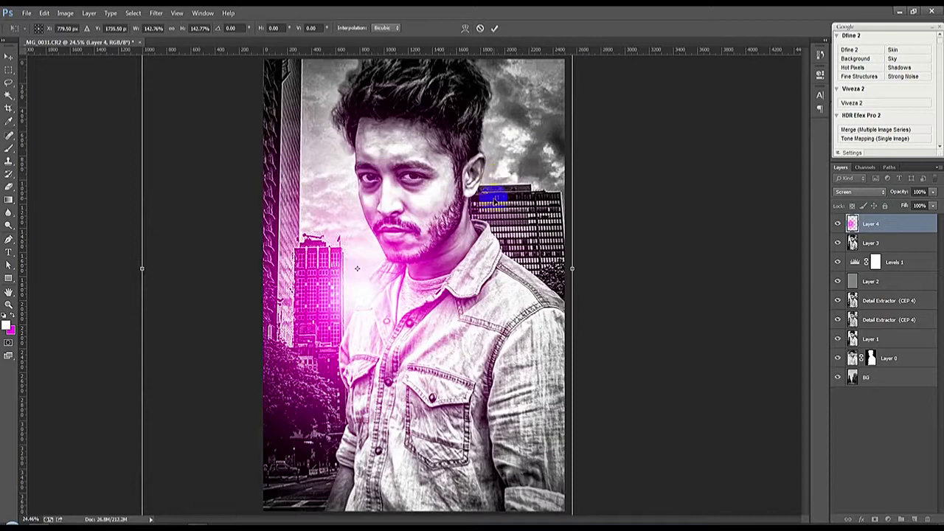
key("ctrl+minus")
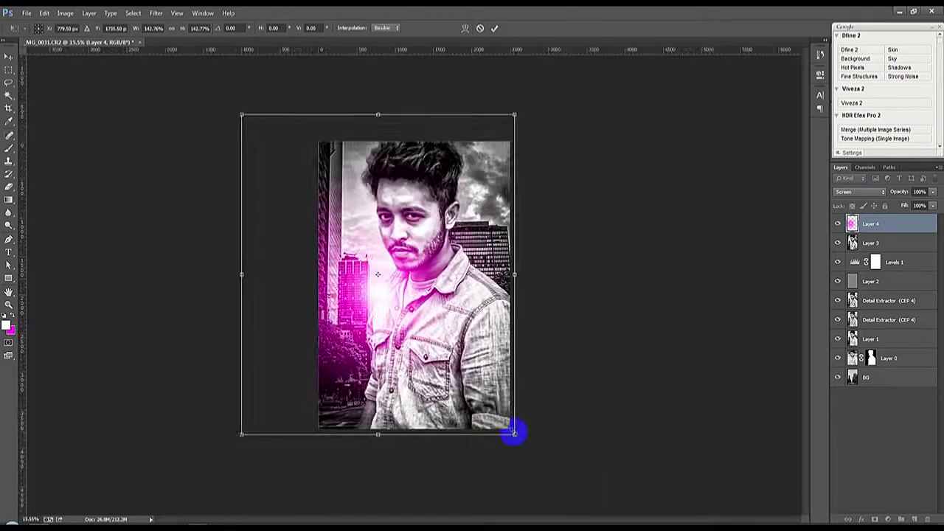
left_click_drag(515, 432, 422, 312)
scroll(422, 312, "up", 2)
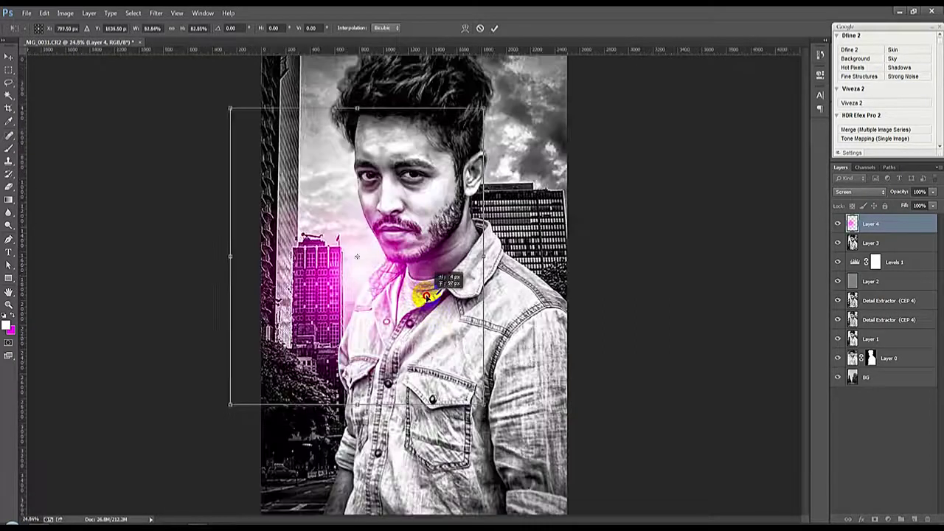
key("Return")
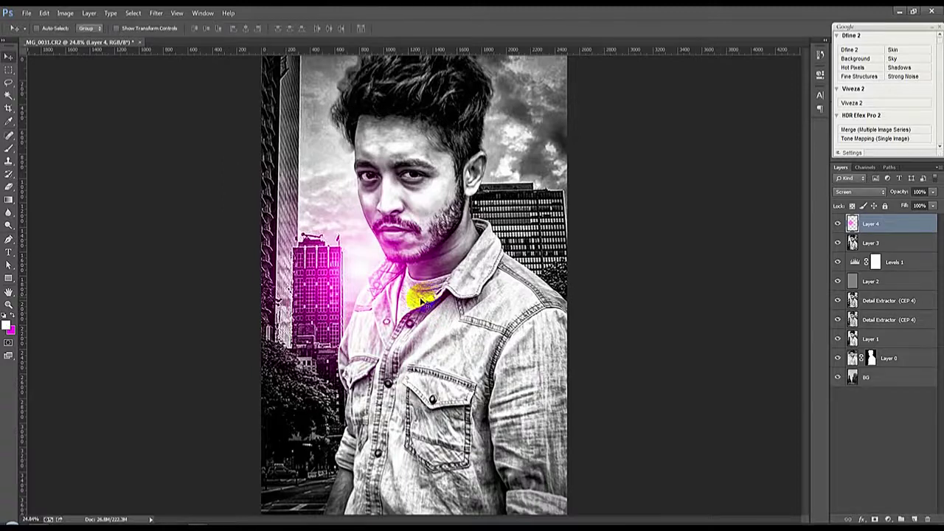
mouse_move(422, 299)
left_mouse_down()
mouse_move(518, 149)
mouse_move(517, 198)
mouse_move(514, 126)
left_mouse_up()
Step: Duplicate the magenta glow layer and enlarge the copy to about 143%
key("ctrl+minus")
key("ctrl+j")
key("ctrl+t")
left_click_drag(561, 254, 563, 259)
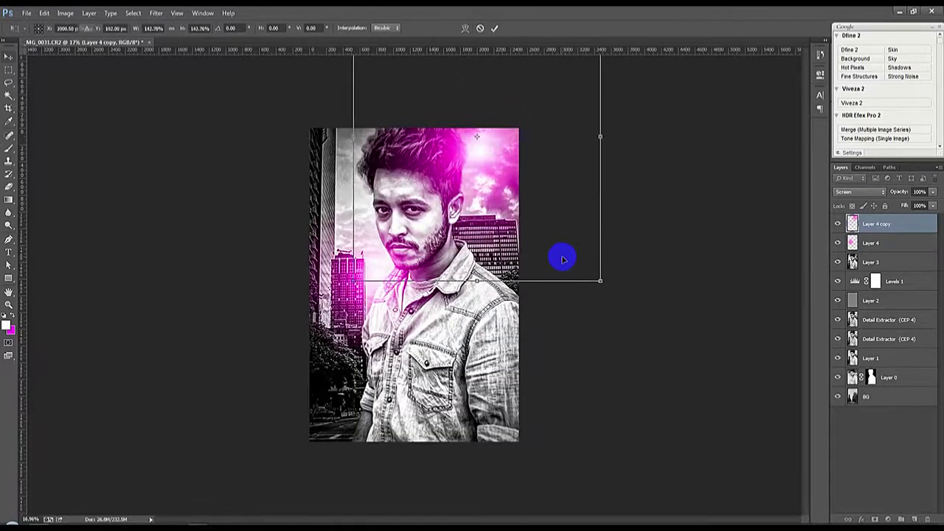
key("Return")
key("ctrl+0")
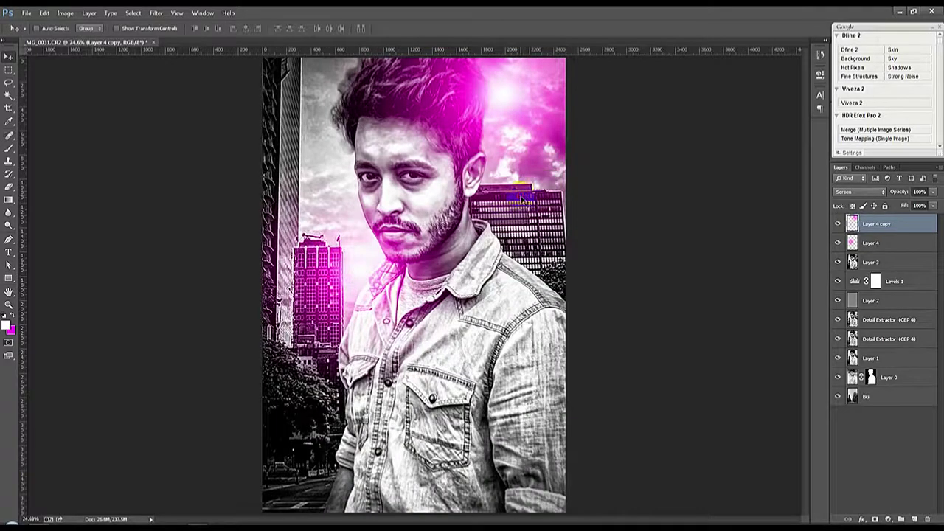
Step: Turn the duplicate glow blue with Hue/Saturation (Hue -91, Saturation +100)
left_click(65, 13)
mouse_move(111, 38)
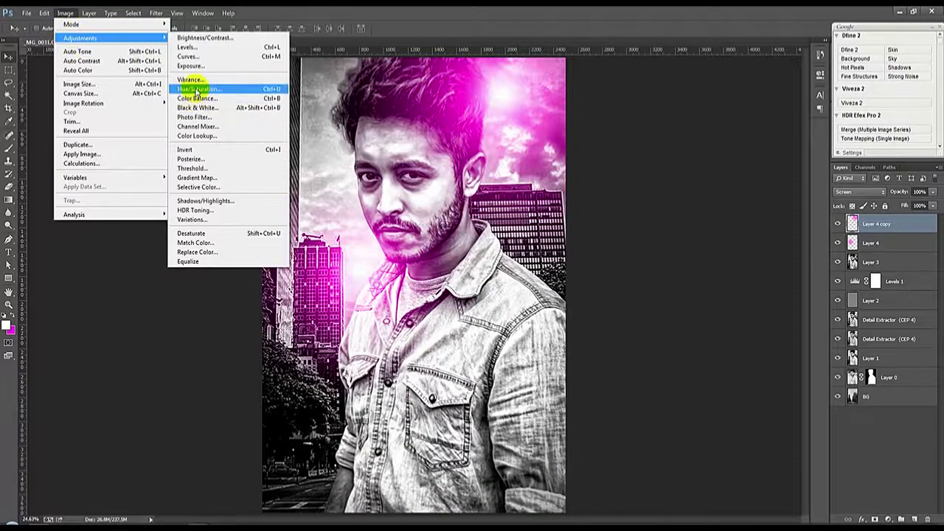
left_click(236, 87)
left_click_drag(170, 139, 600, 194)
mouse_move(595, 260)
left_mouse_down()
mouse_move(524, 264)
mouse_move(573, 264)
mouse_move(564, 263)
mouse_move(643, 284)
left_mouse_up()
mouse_move(593, 308)
left_mouse_down()
mouse_move(586, 311)
mouse_move(594, 310)
left_mouse_up()
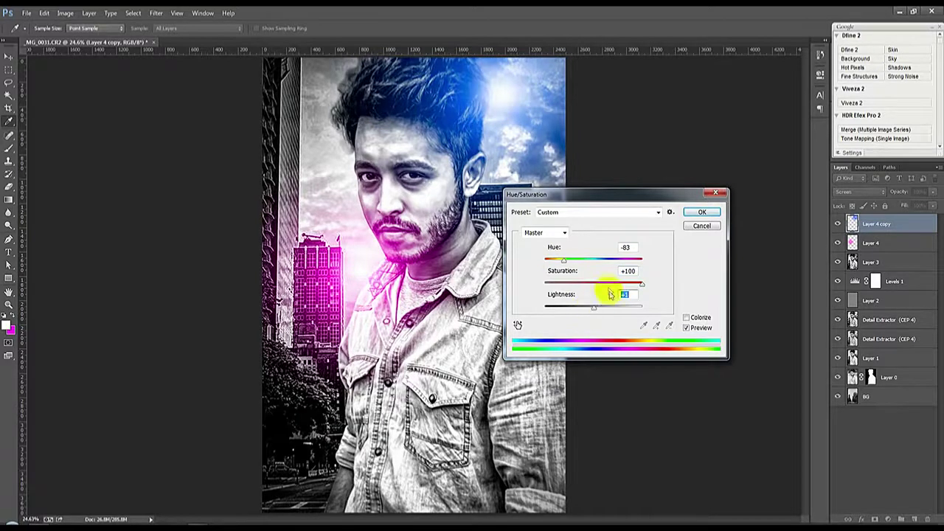
left_click_drag(567, 258, 565, 260)
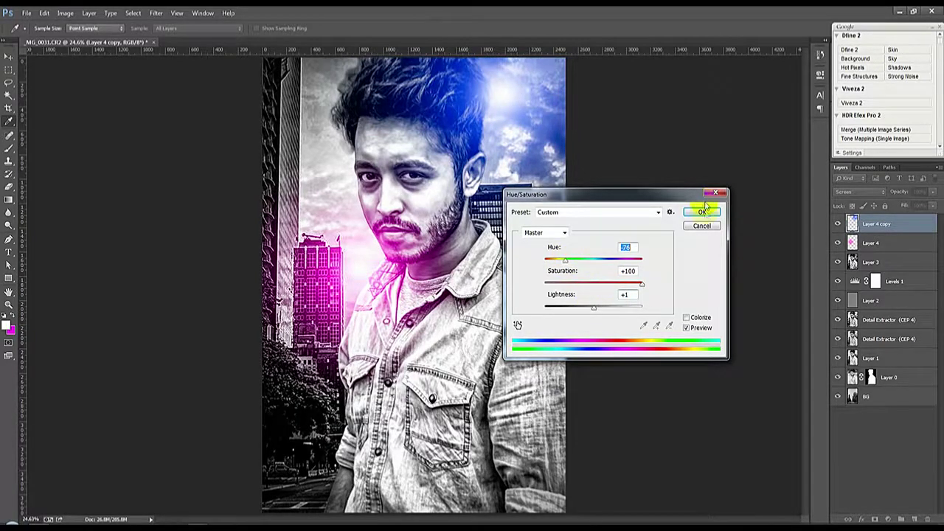
left_click(703, 211)
Step: Enlarge the blue glow to about 207%
key("ctrl+minus")
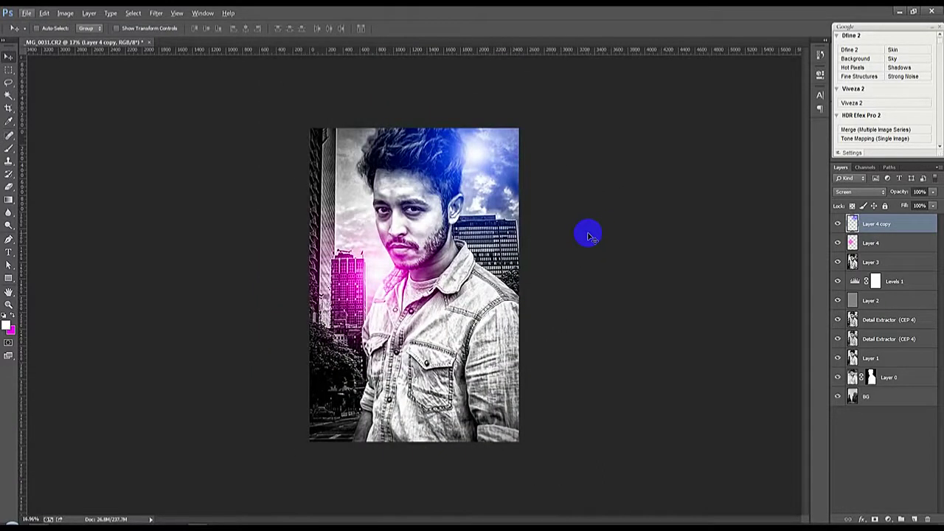
scroll(588, 234, "up", 1)
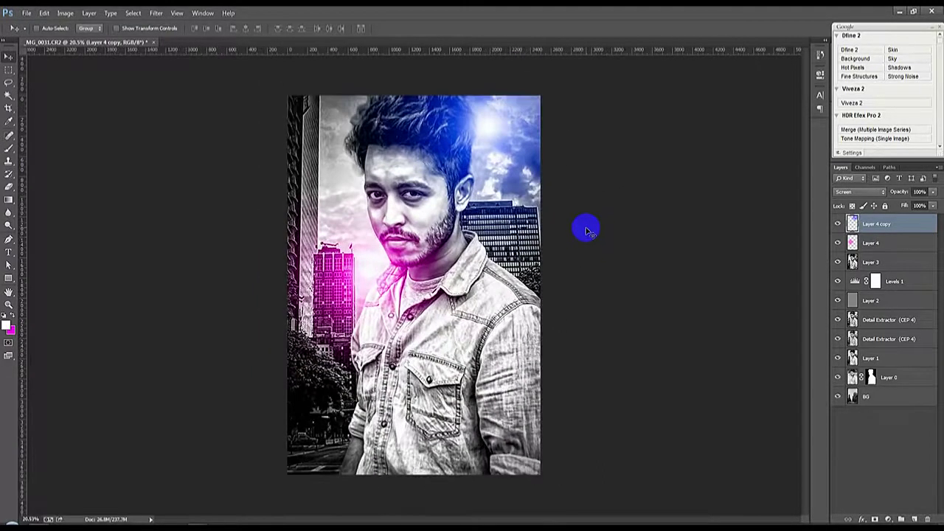
key("ctrl+t")
mouse_move(633, 284)
left_mouse_down()
mouse_move(711, 314)
mouse_move(699, 300)
left_mouse_up()
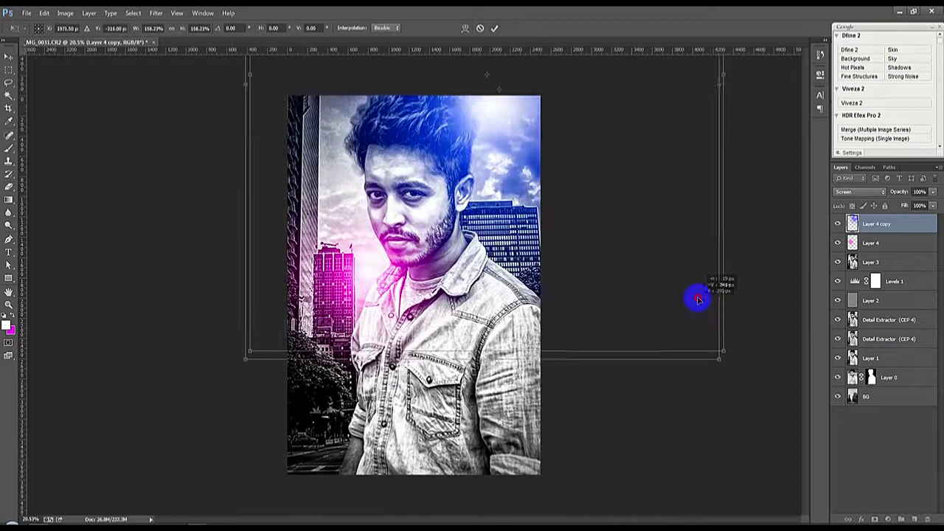
left_click_drag(716, 356, 752, 384)
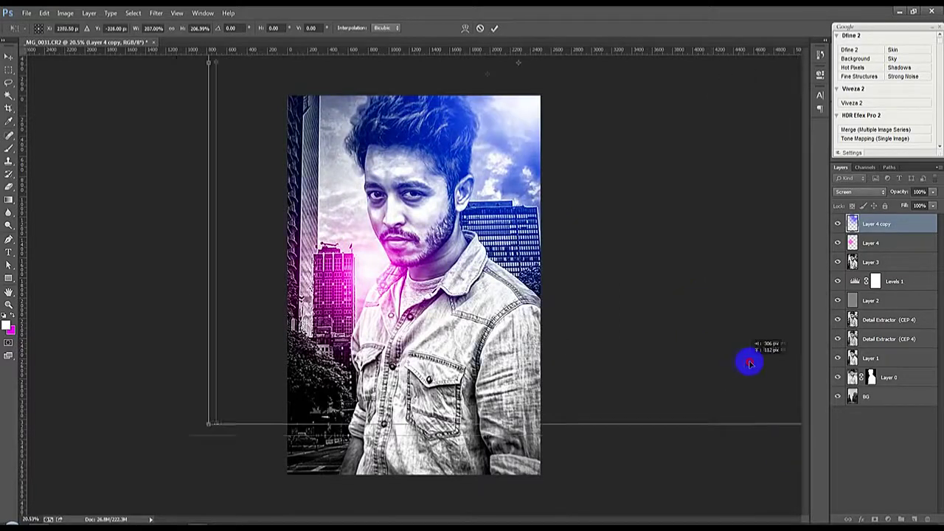
left_click(494, 28)
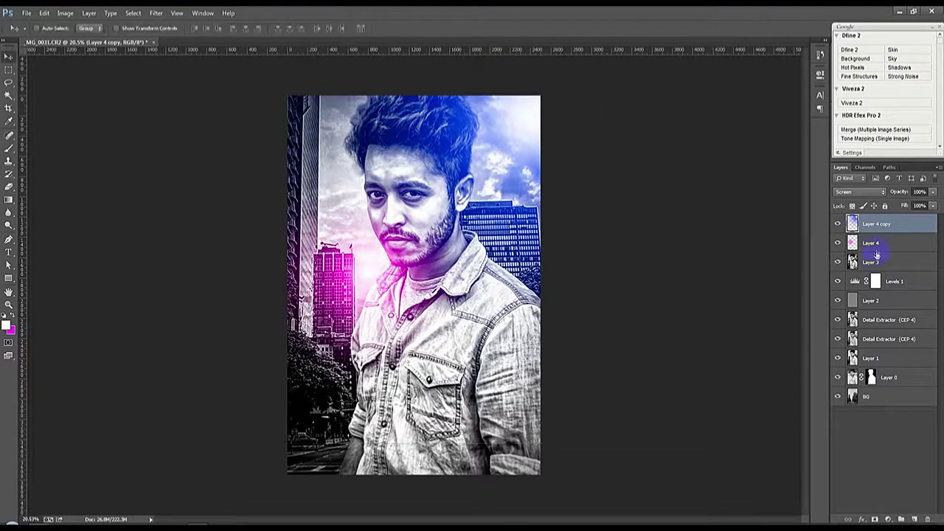
Step: Enlarge the magenta Layer 4 glow toward the lower left and shift the blue glow top-right
left_click(872, 243)
key("ctrl+t")
left_click_drag(480, 386, 527, 433)
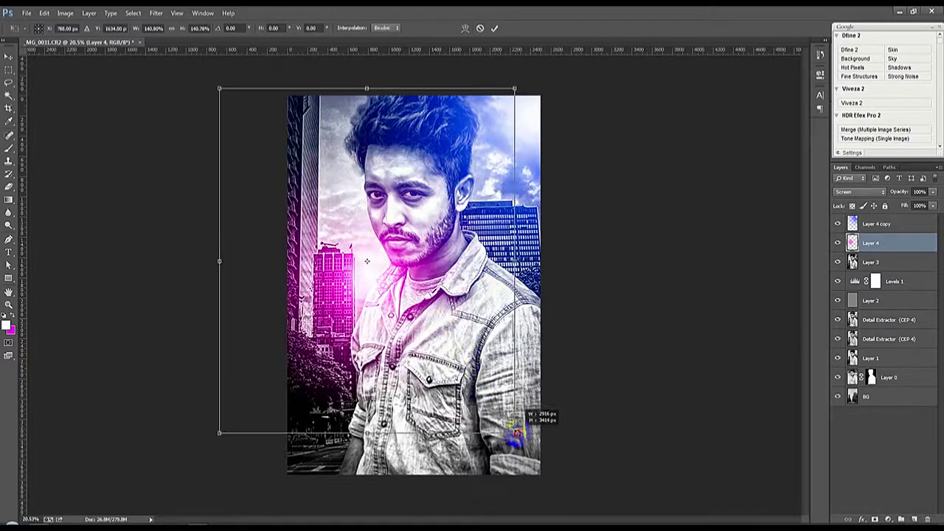
mouse_move(490, 386)
left_mouse_down()
mouse_move(479, 441)
mouse_move(485, 419)
left_mouse_up()
key("Return")
key("ctrl+0")
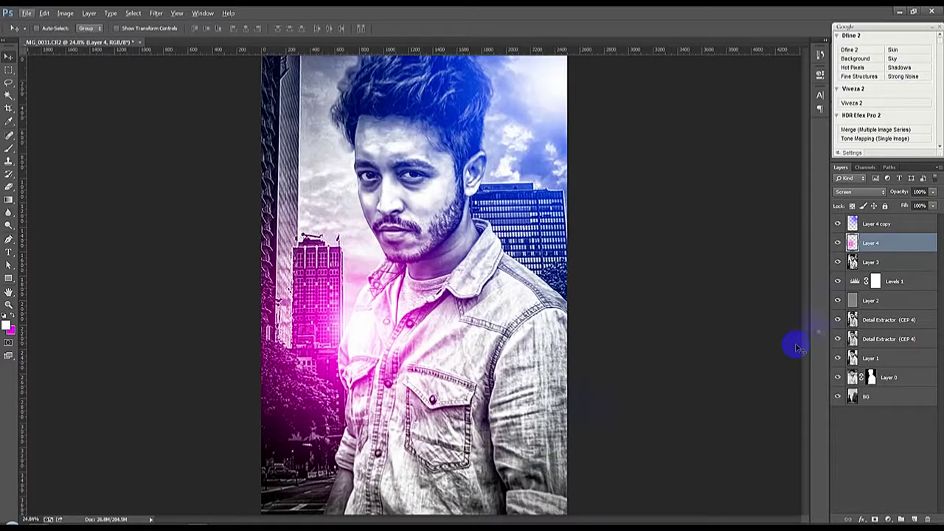
left_click(876, 224)
mouse_move(601, 211)
left_mouse_down()
mouse_move(553, 236)
mouse_move(567, 228)
left_mouse_up()
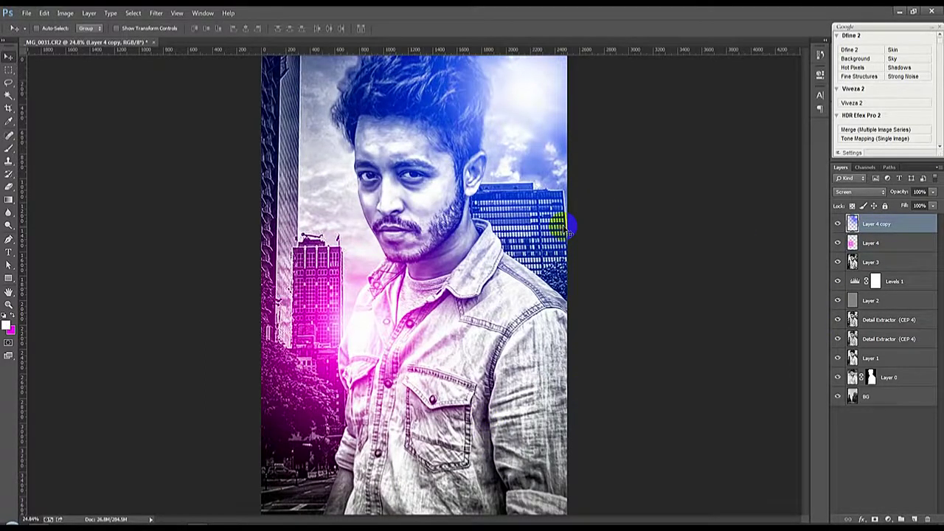
Step: Delete the blue glow layer and paint a bright blue dab on a new layer
key("Delete")
left_click(915, 519)
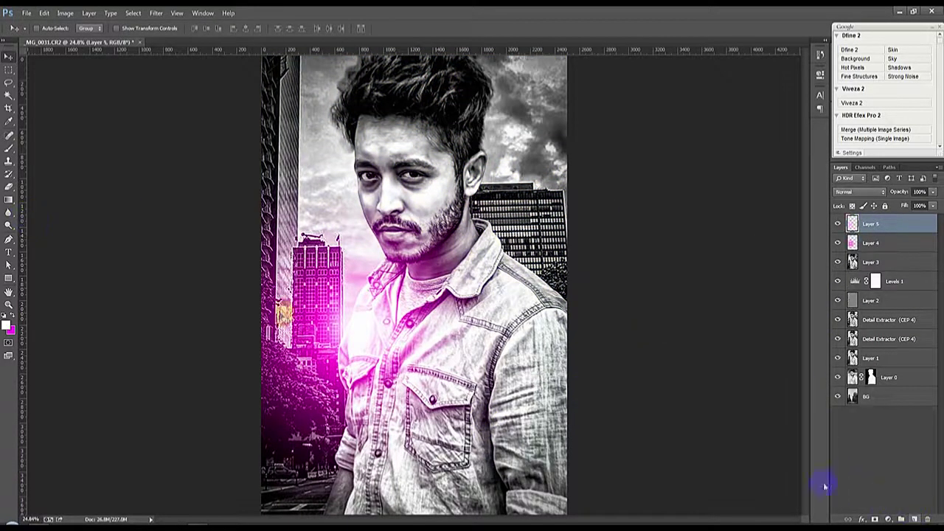
left_click(11, 328)
left_click(675, 222)
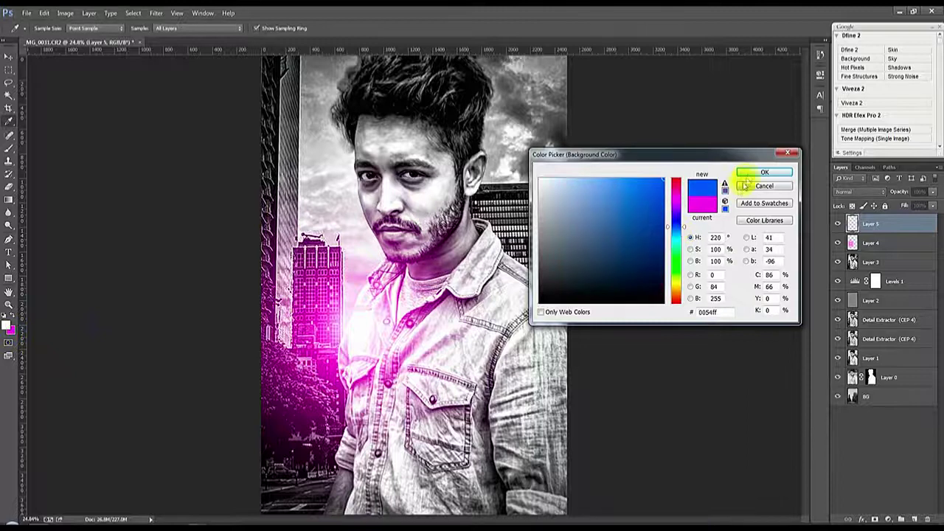
left_click(760, 169)
left_click(10, 149)
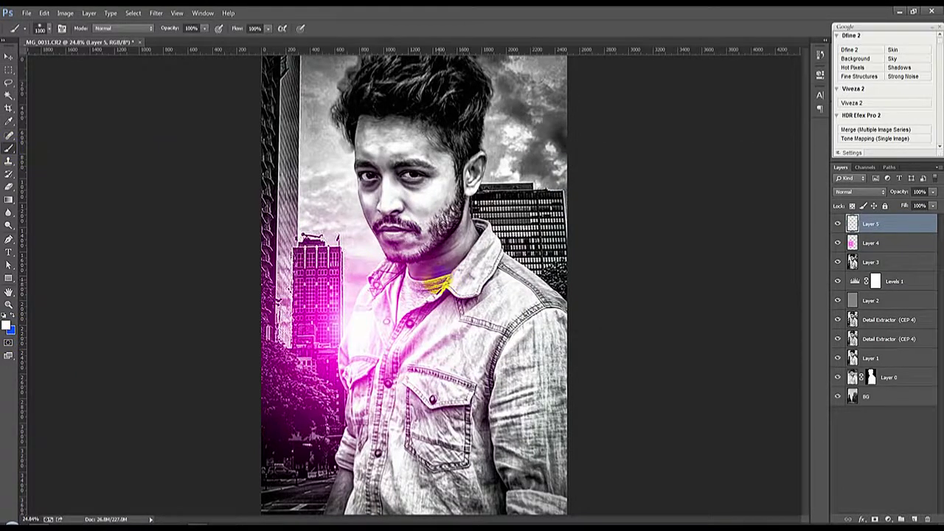
left_click(427, 280)
key("ctrl+z")
left_click(419, 252)
Step: Move the blue dab to the upper-right sky, set it to Screen, and enlarge it to about 180%
key("ctrl+t")
left_click_drag(506, 180, 551, 64)
left_click(859, 192)
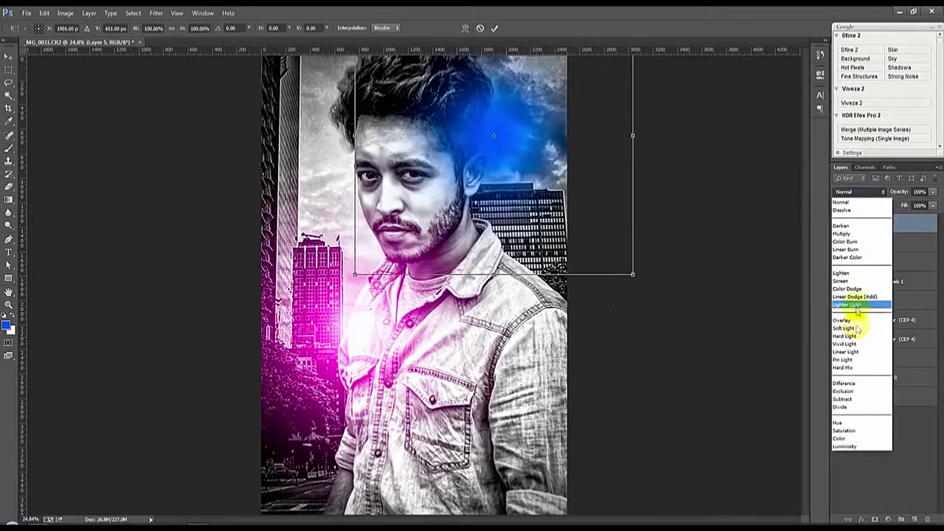
left_click(841, 280)
left_click_drag(653, 306, 676, 330)
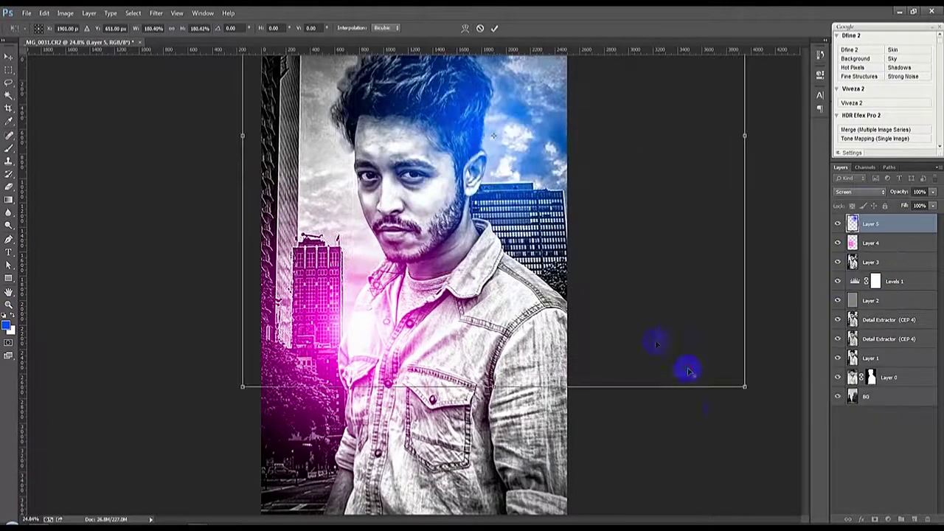
key("Return")
Step: Try Color and Overlay blending on the blue layer, then return it to Screen
left_click(860, 192)
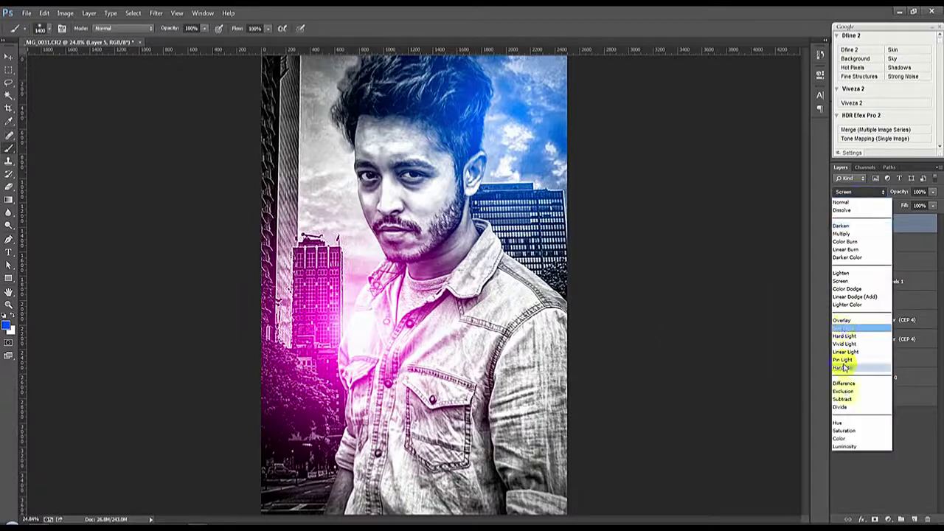
left_click(848, 441)
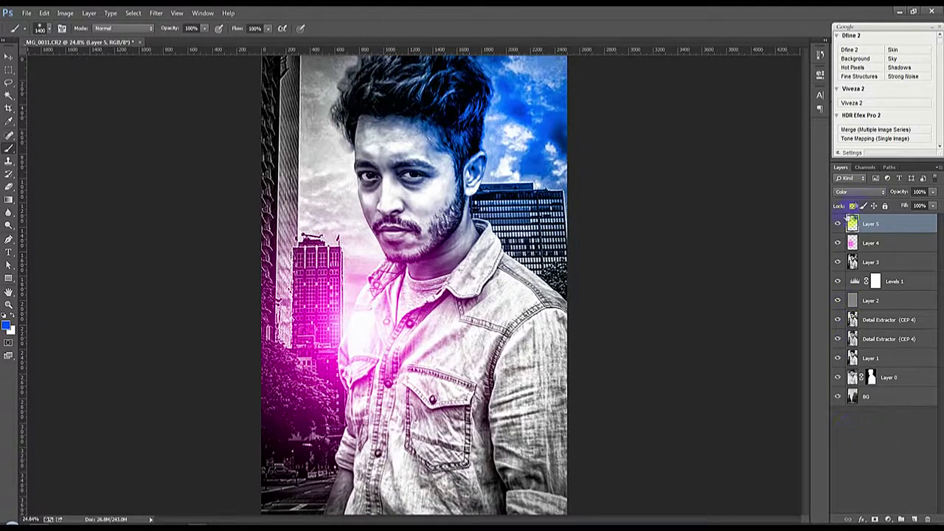
left_click(860, 192)
left_click(849, 326)
left_click(860, 192)
left_click(849, 267)
left_click(9, 56)
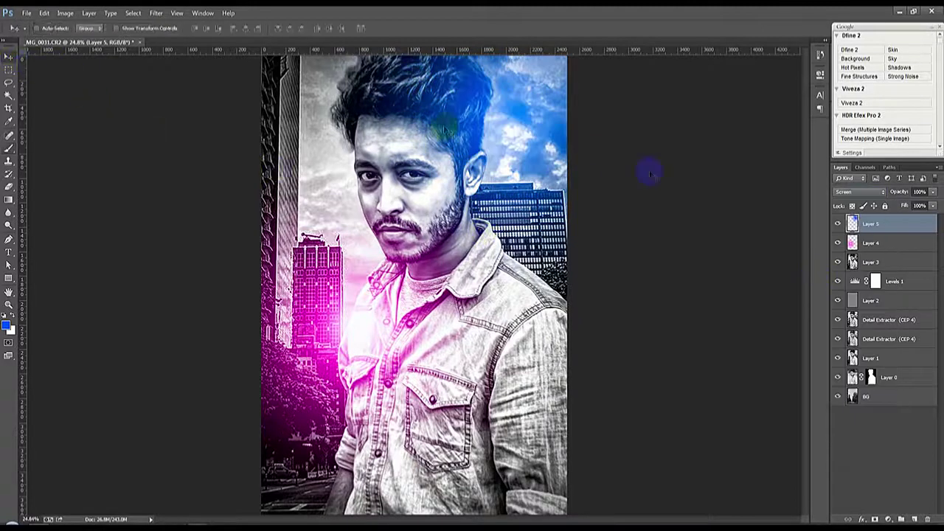
Step: Darken the shadows with a Levels black input of 56
left_click(65, 13)
left_click(195, 45)
left_click_drag(575, 173, 648, 178)
left_click(734, 79)
Step: Paint extra light into the upper-right sky, then bring up Save As
key("ctrl+minus")
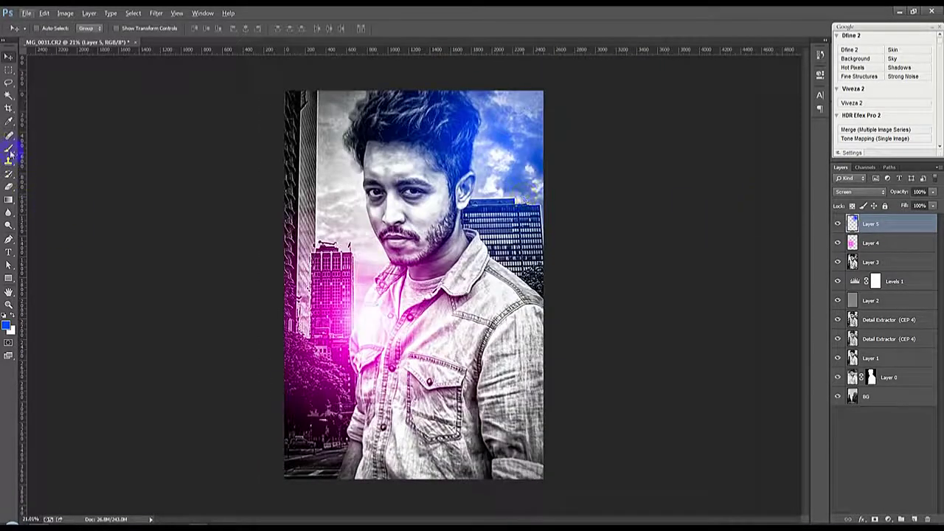
left_click(9, 150)
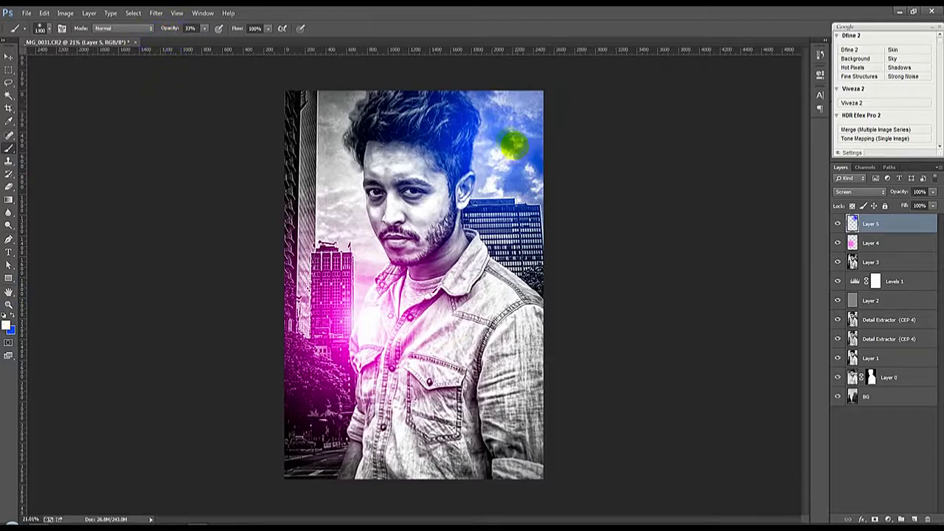
left_click_drag(498, 138, 500, 148)
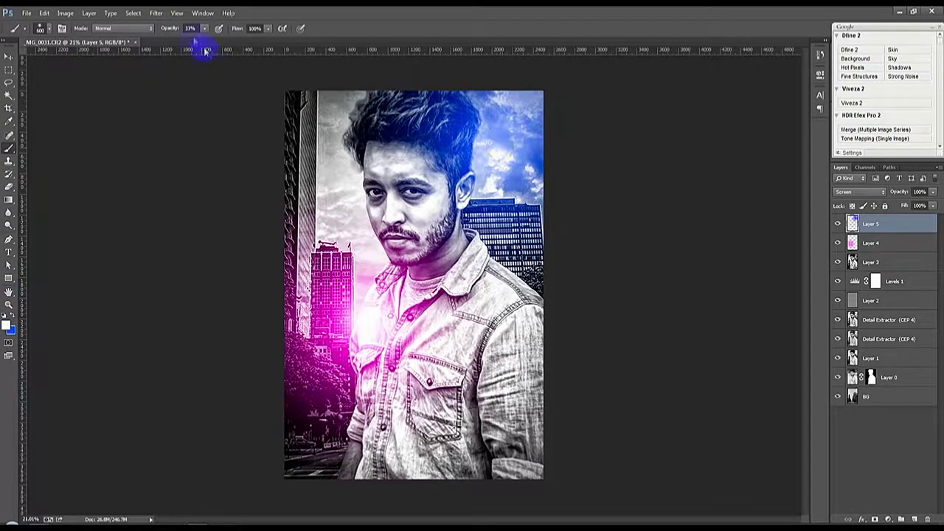
left_click(8, 58)
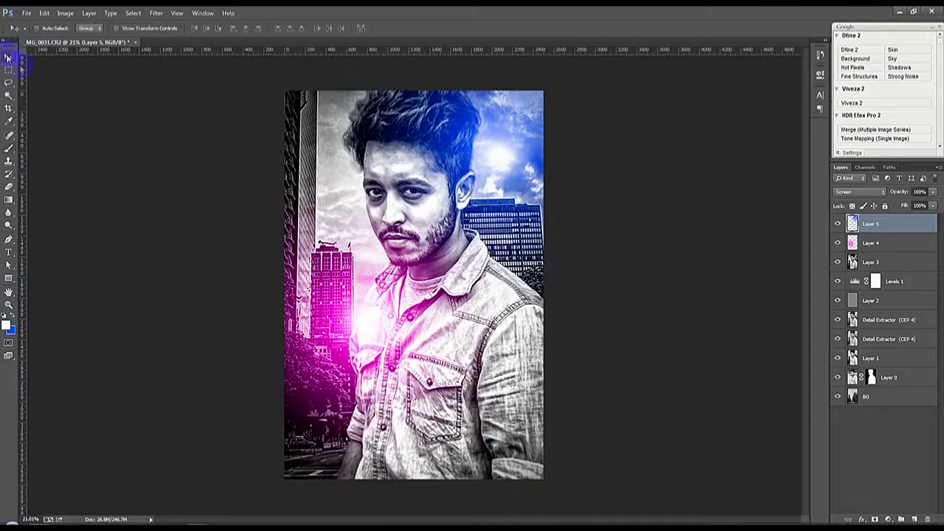
key("ctrl+shift+s")
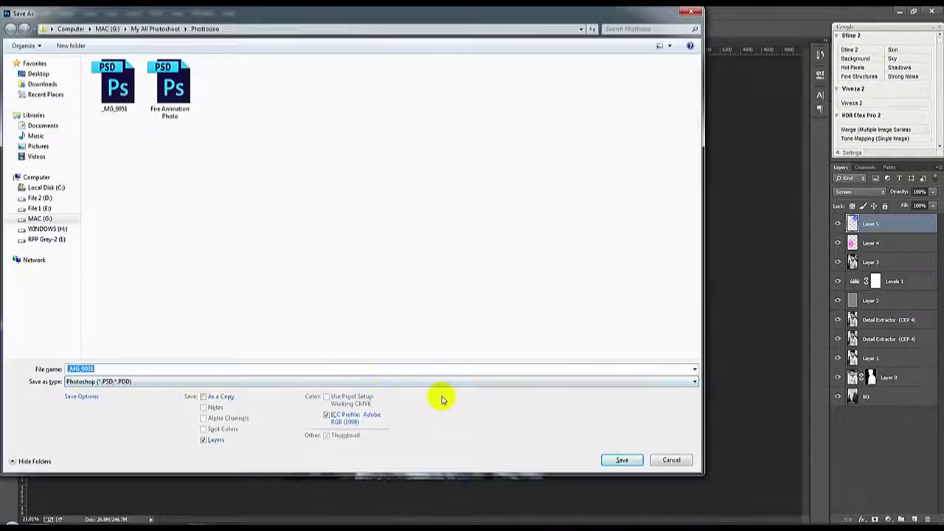